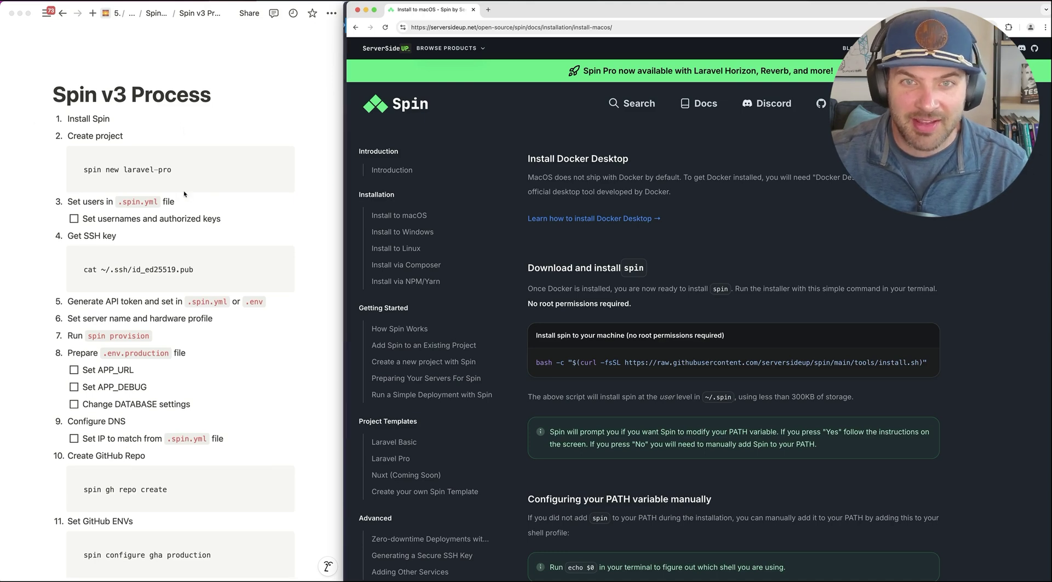
{"action": "scroll", "coordinate": [184, 194], "scroll_direction": "down", "scroll_amount": 3}
{"action": "scroll", "coordinate": [184, 194], "scroll_direction": "up", "scroll_amount": 3}
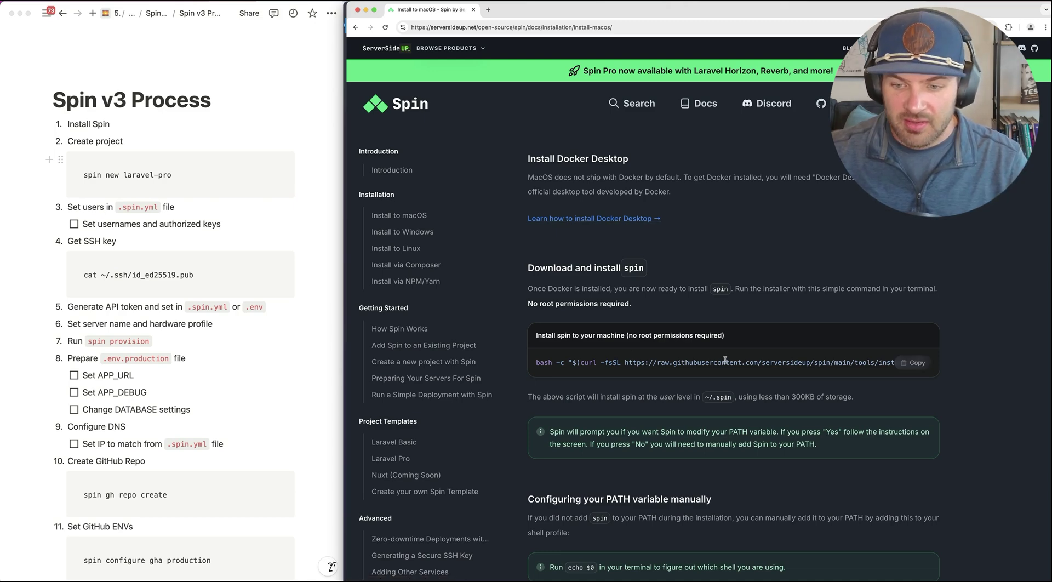
{"action": "scroll", "coordinate": [729, 353], "scroll_direction": "down", "scroll_amount": 2}
{"action": "mouse_move", "coordinate": [913, 316]}
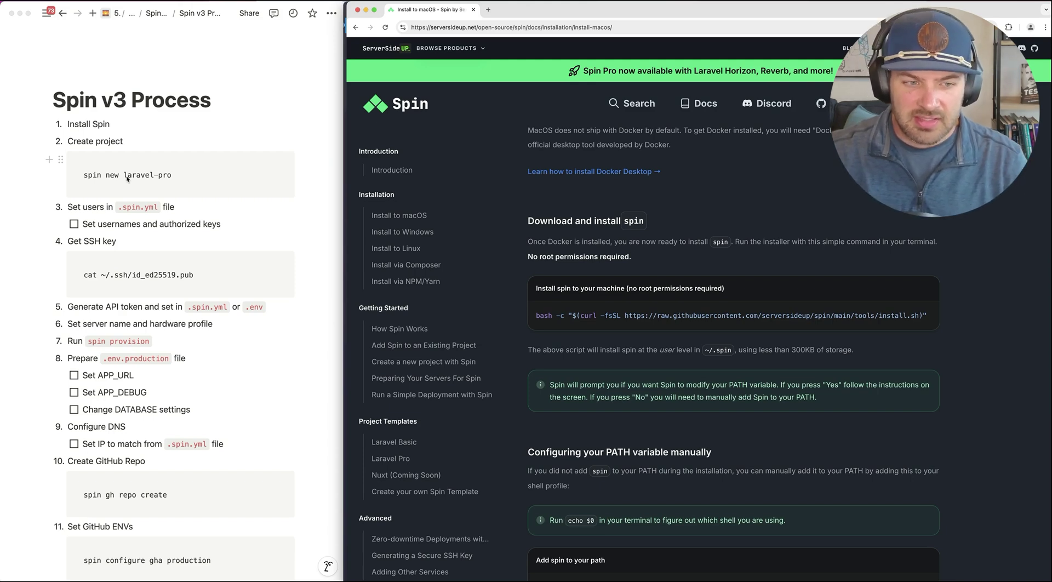
- In iTerm, rerun spin new --local laravel, accept PHP 8.3 and enter the server contact email
{"action": "key", "text": "super+Tab"}
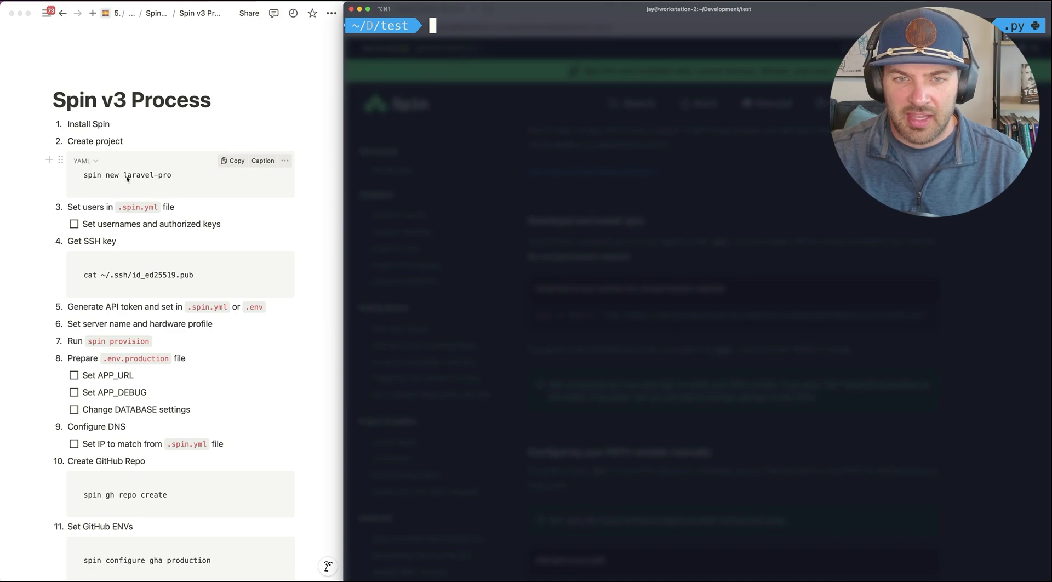
{"action": "key", "text": "Up"}
{"action": "key", "text": "Return"}
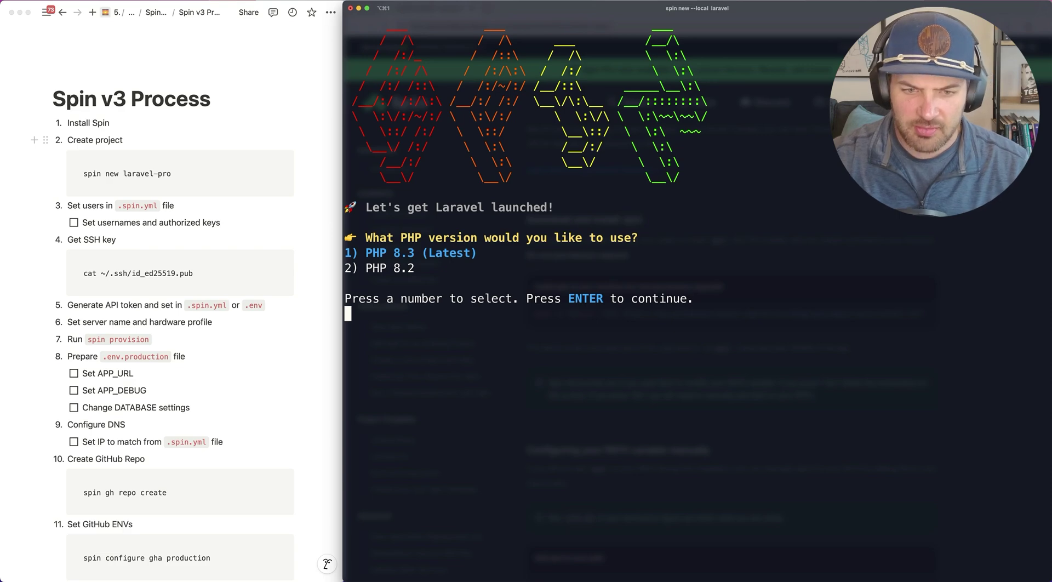
{"action": "key", "text": "Return"}
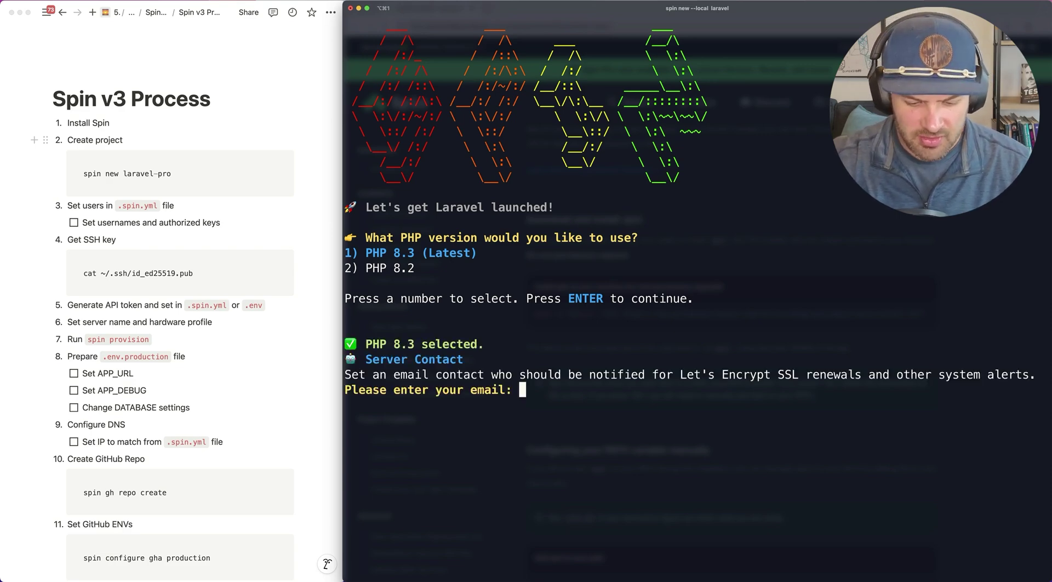
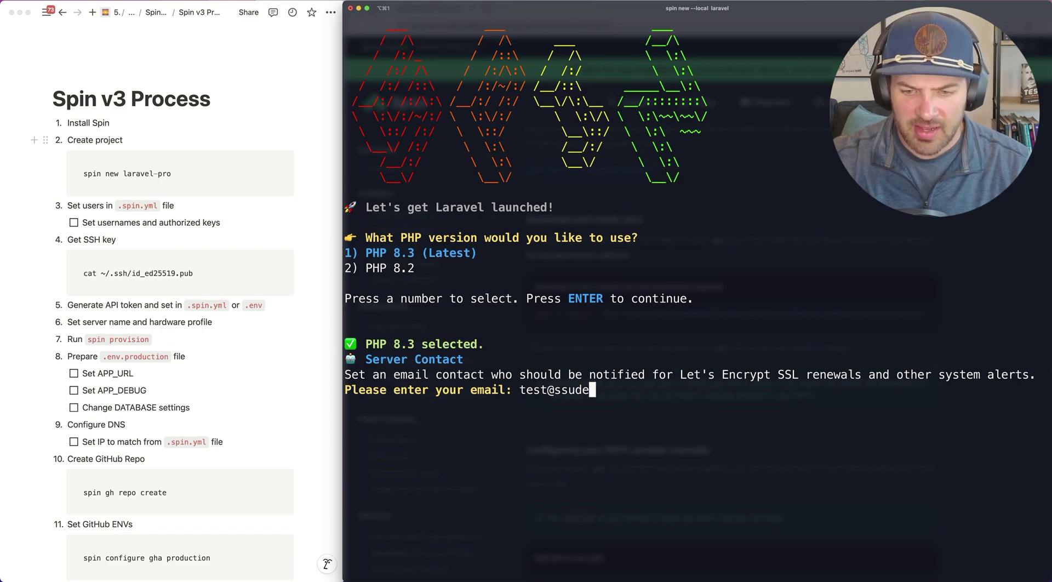
{"action": "key", "text": "Return"}
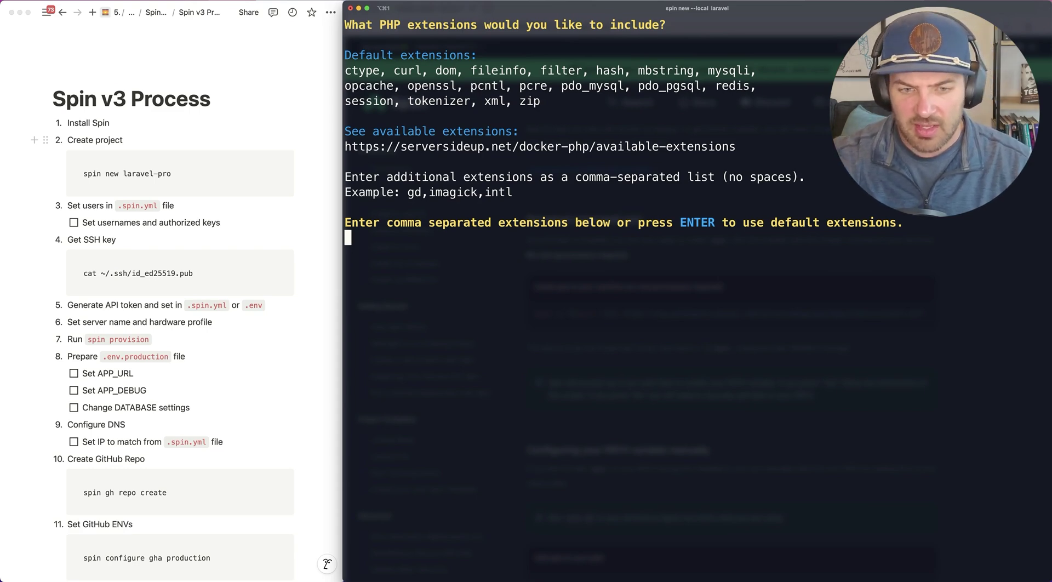
- Keep the default PHP extensions and choose Task Scheduling, Horizon and Reverb as Laravel features
{"action": "key", "text": "Return"}
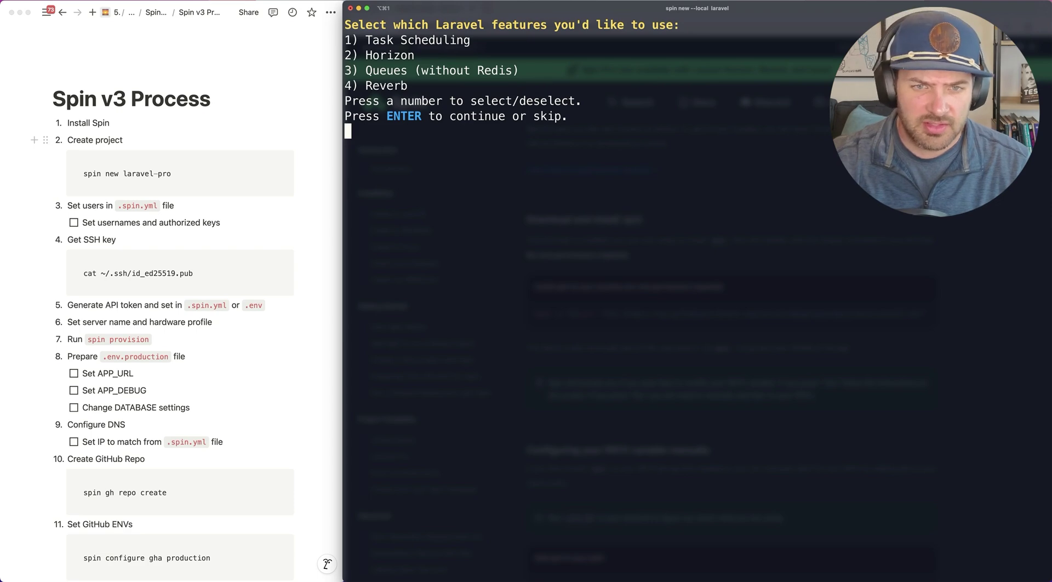
{"action": "key", "text": "1"}
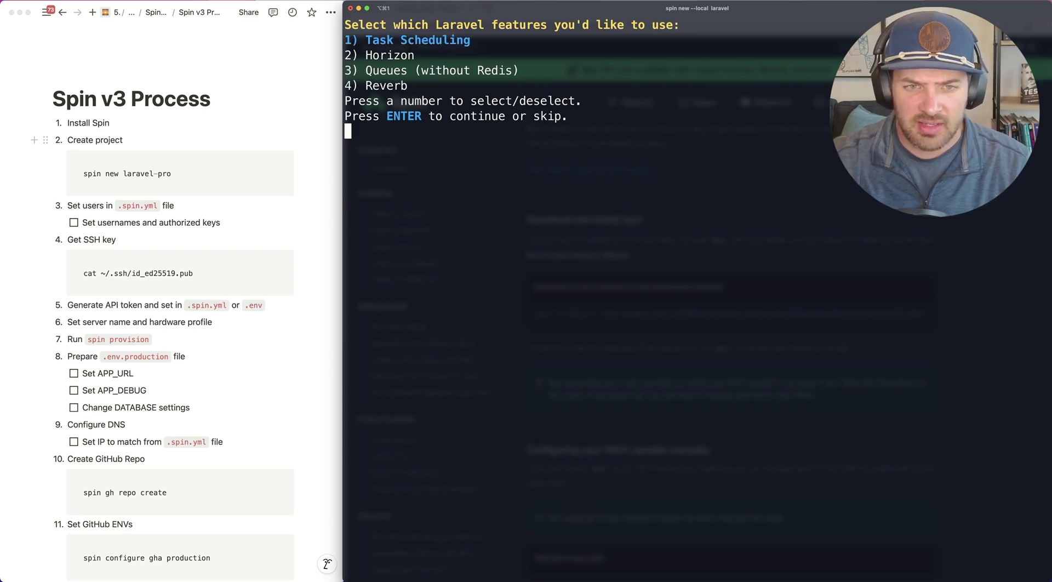
{"action": "key", "text": "2"}
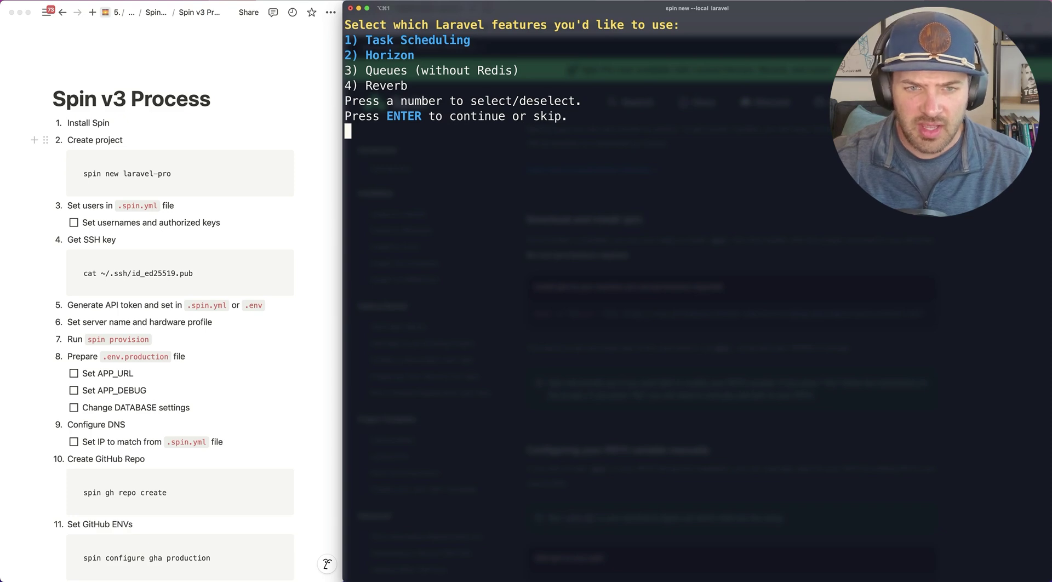
{"action": "key", "text": "4"}
{"action": "key", "text": "Return"}
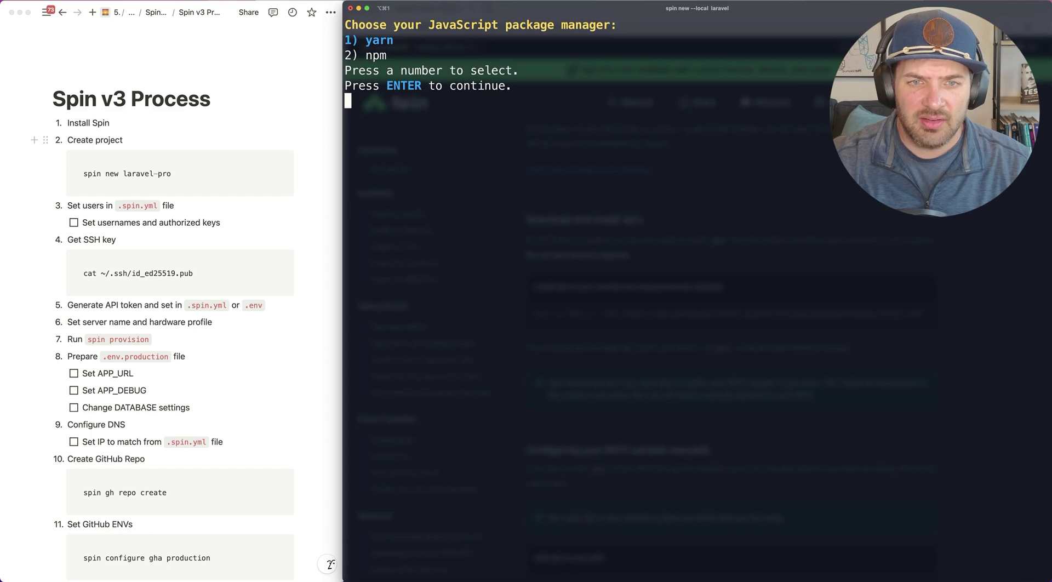
- Choose yarn, PostgreSQL plus Redis as databases, and enable GitHub Actions
{"action": "key", "text": "Return"}
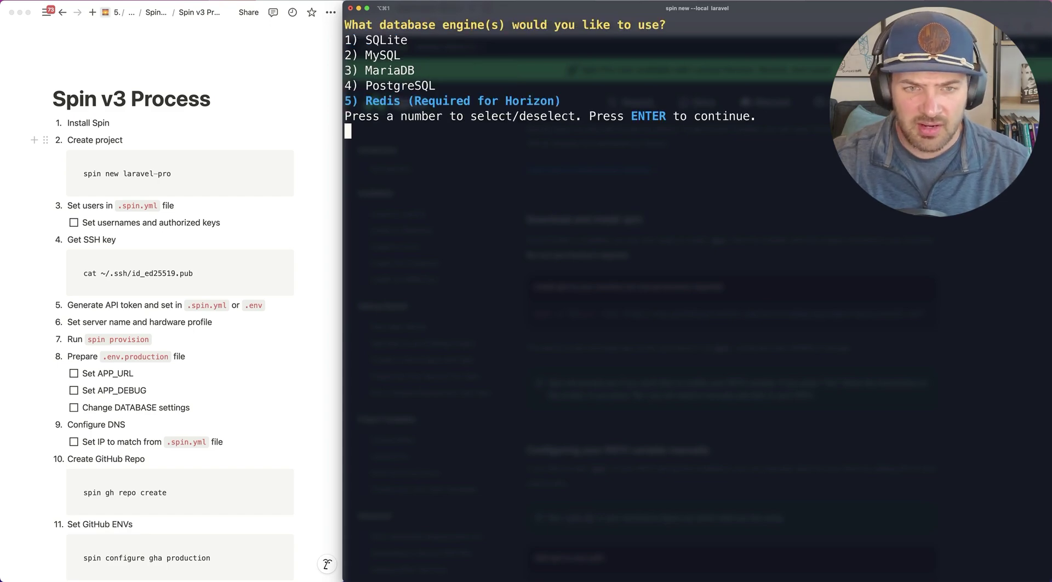
{"action": "key", "text": "4"}
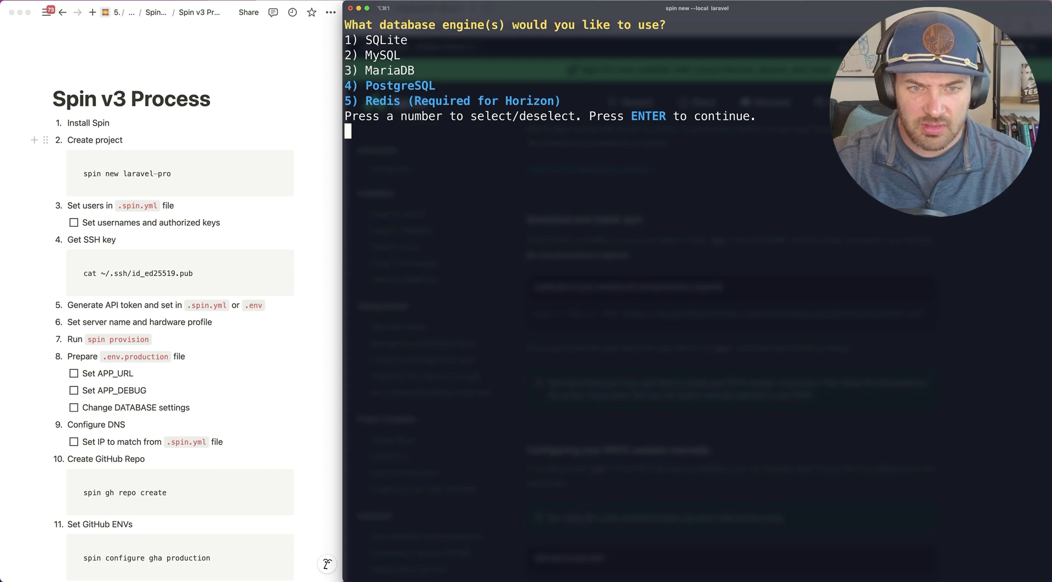
{"action": "key", "text": "Return"}
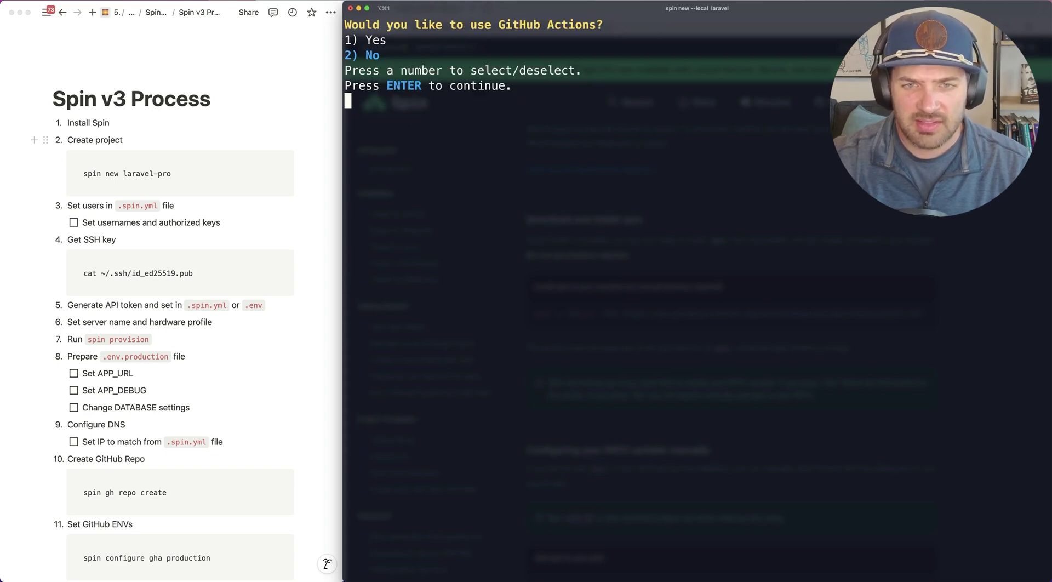
{"action": "key", "text": "1"}
{"action": "key", "text": "Return"}
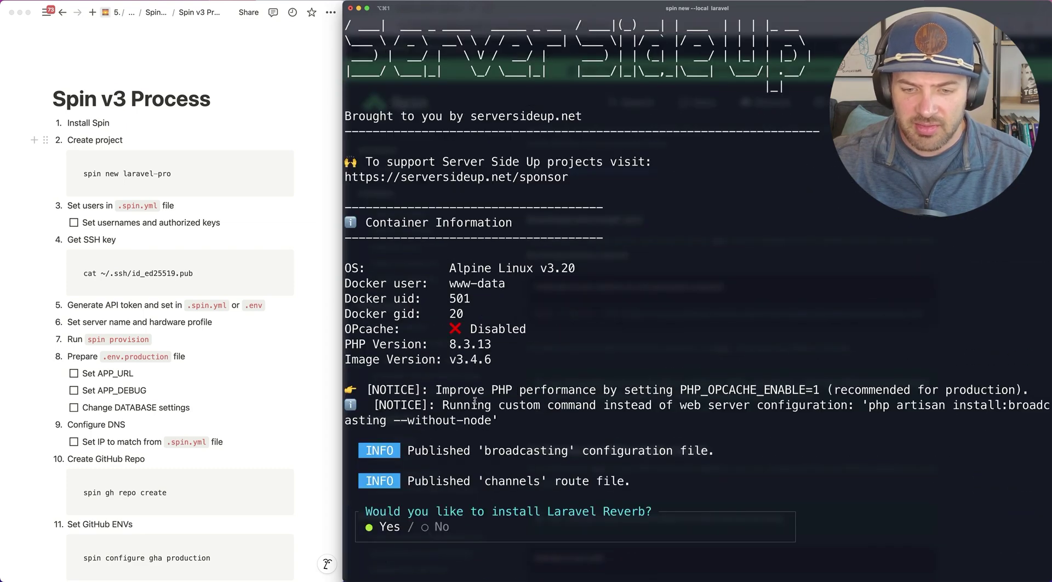
- Agree to install Reverb, then open the laravel folder in a new Cursor window with cursor -n laravel
{"action": "key", "text": "Return"}
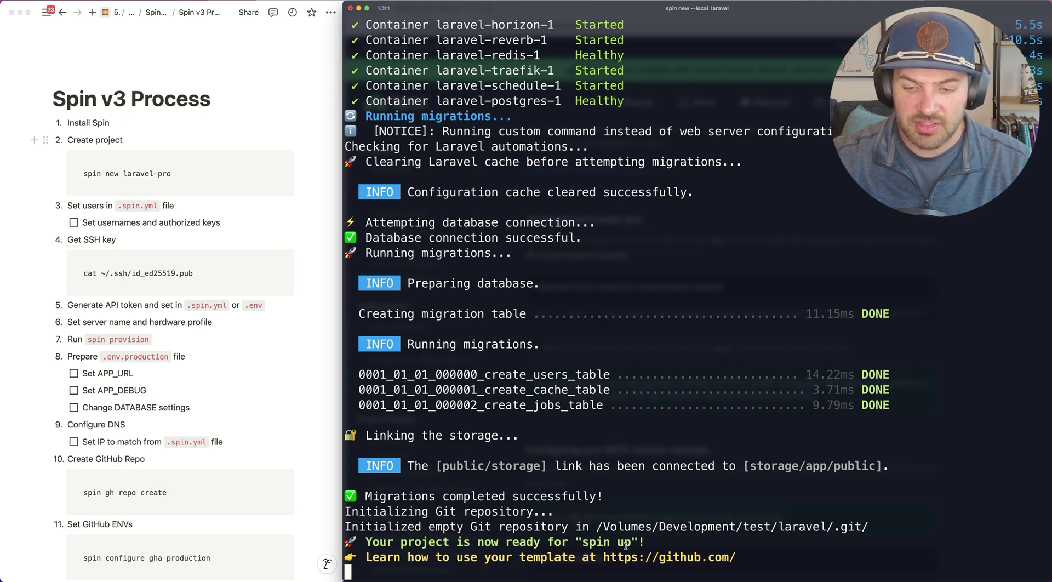
{"action": "type", "text": "cursor -n"}
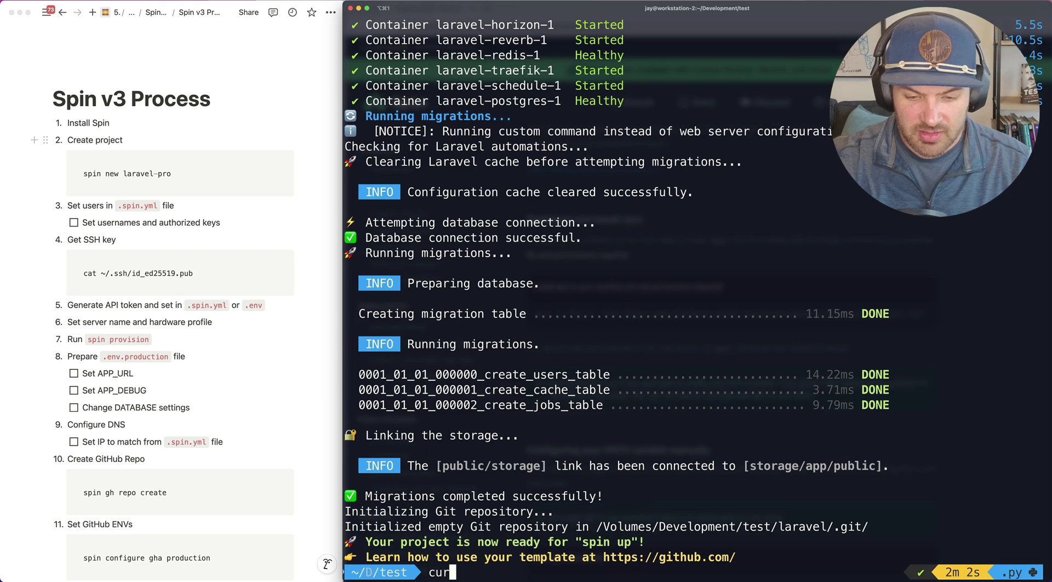
{"action": "type", "text": " laravel"}
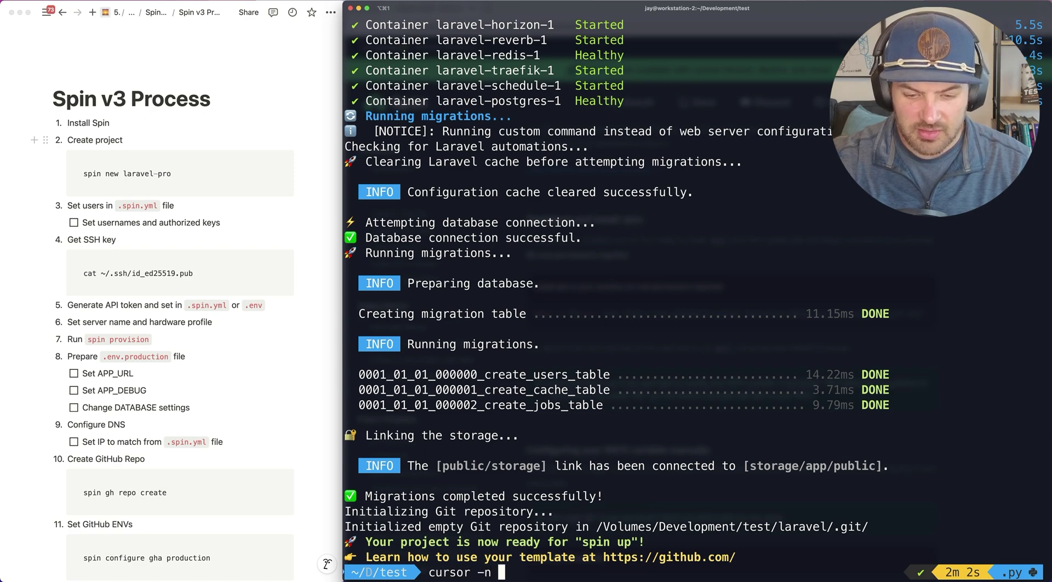
{"action": "key", "text": "Return"}
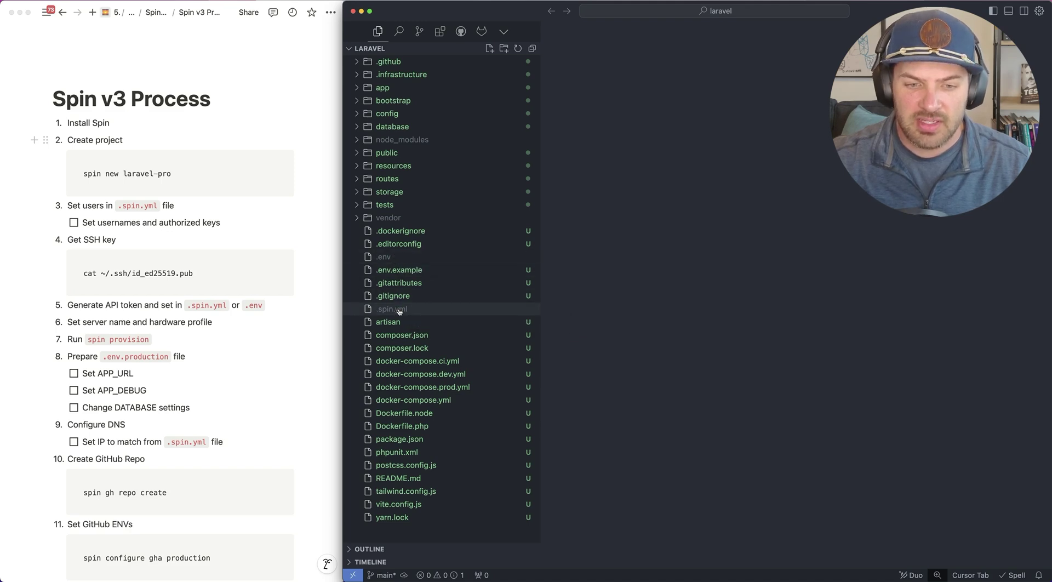
- Expand .infrastructure/conf/traefik/prod, view docker-compose.yml, then docker-compose.dev.yml and highlight laravel.dev.test
{"action": "left_click", "coordinate": [358, 75]}
{"action": "left_click", "coordinate": [362, 88]}
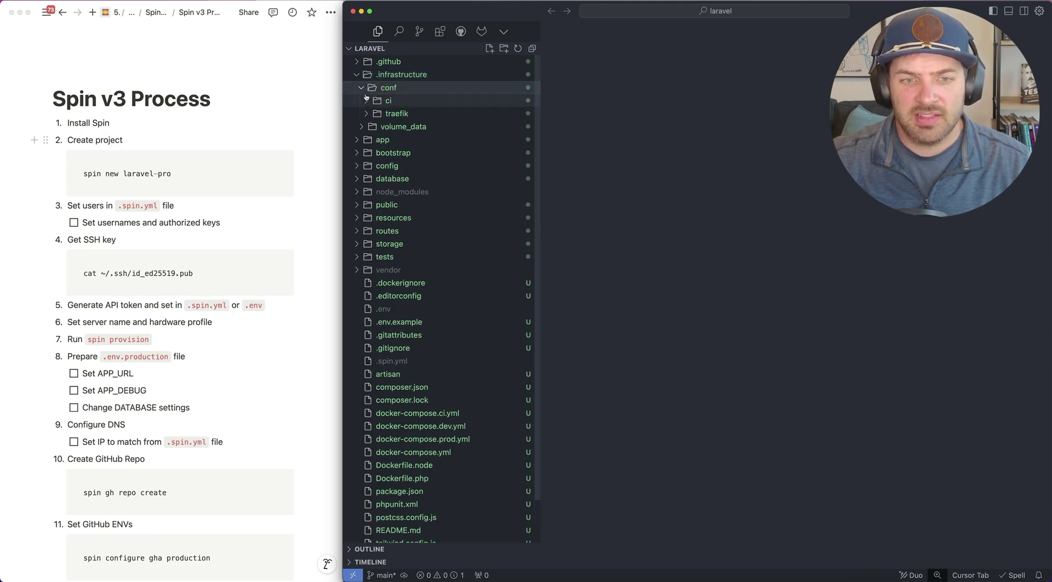
{"action": "left_click", "coordinate": [366, 113]}
{"action": "left_click", "coordinate": [378, 140]}
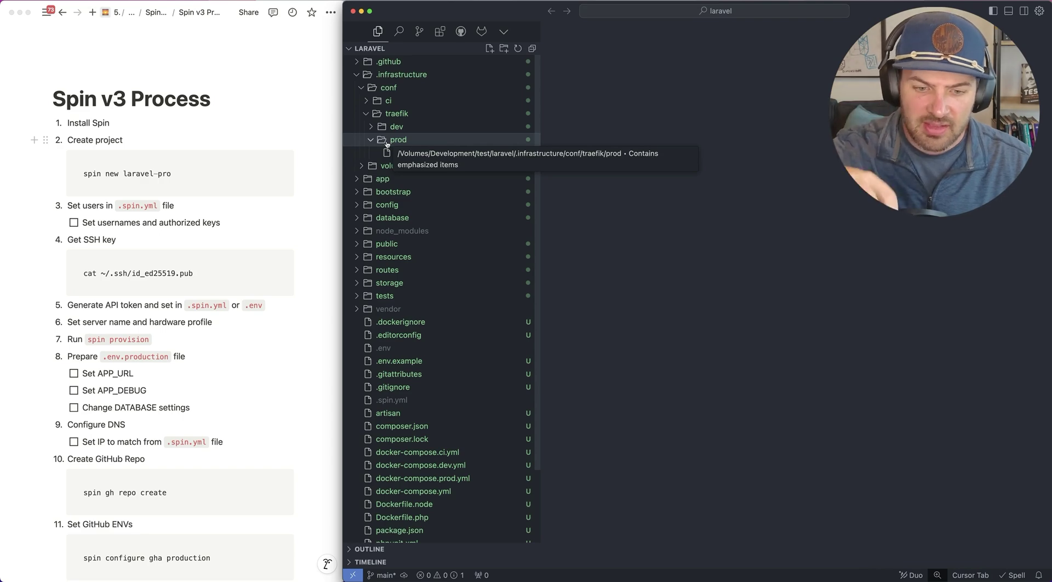
{"action": "scroll", "coordinate": [387, 144], "scroll_direction": "down", "scroll_amount": 5}
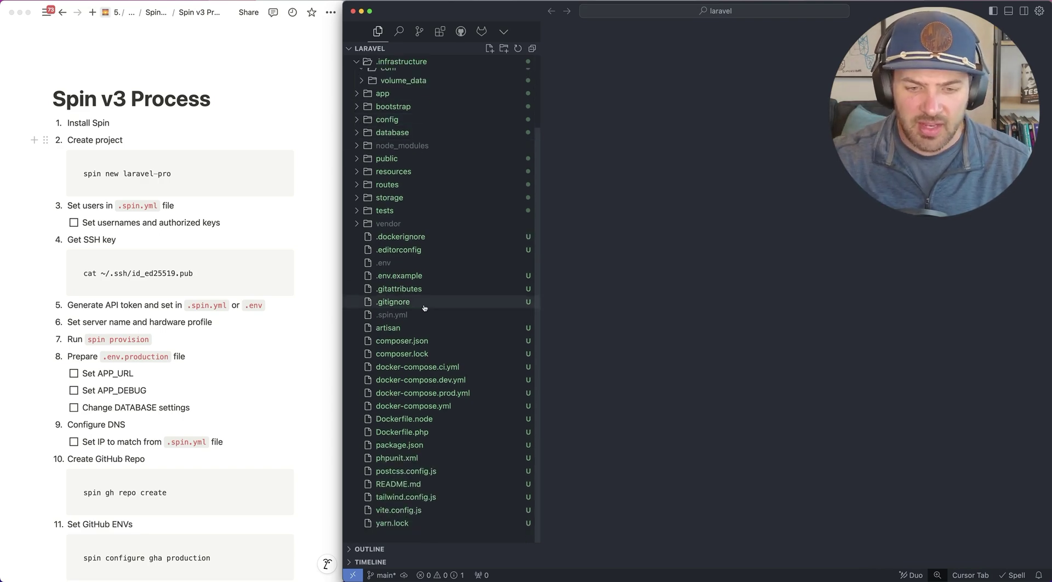
{"action": "left_click", "coordinate": [421, 406]}
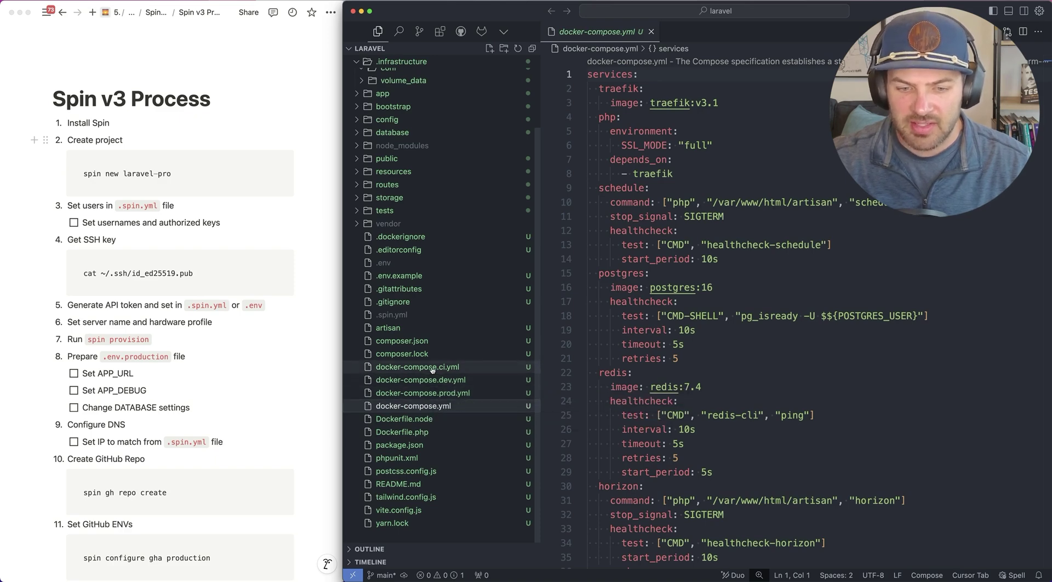
{"action": "left_click", "coordinate": [431, 381]}
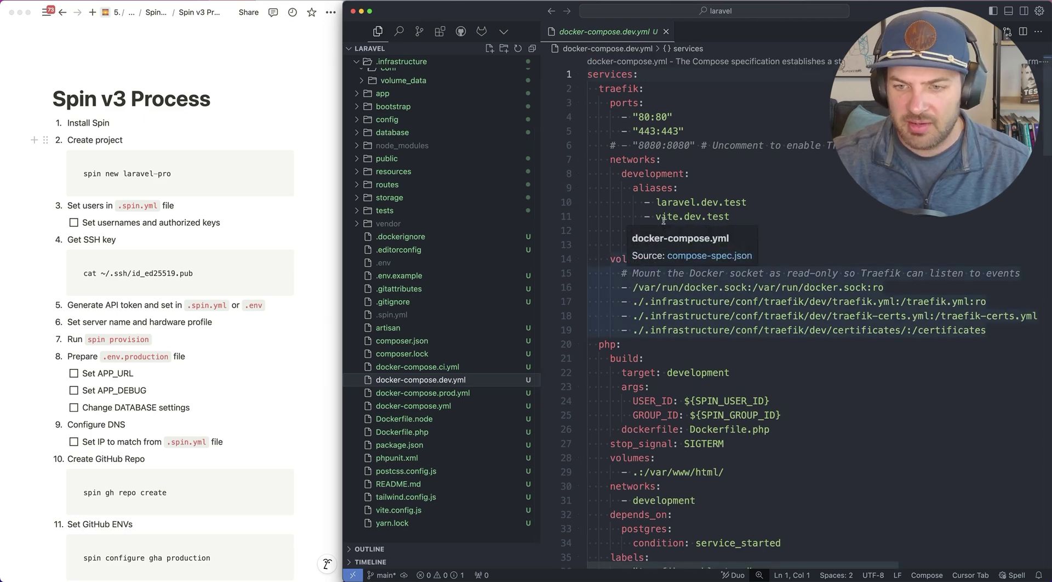
{"action": "left_click_drag", "start_coordinate": [657, 202], "coordinate": [747, 202]}
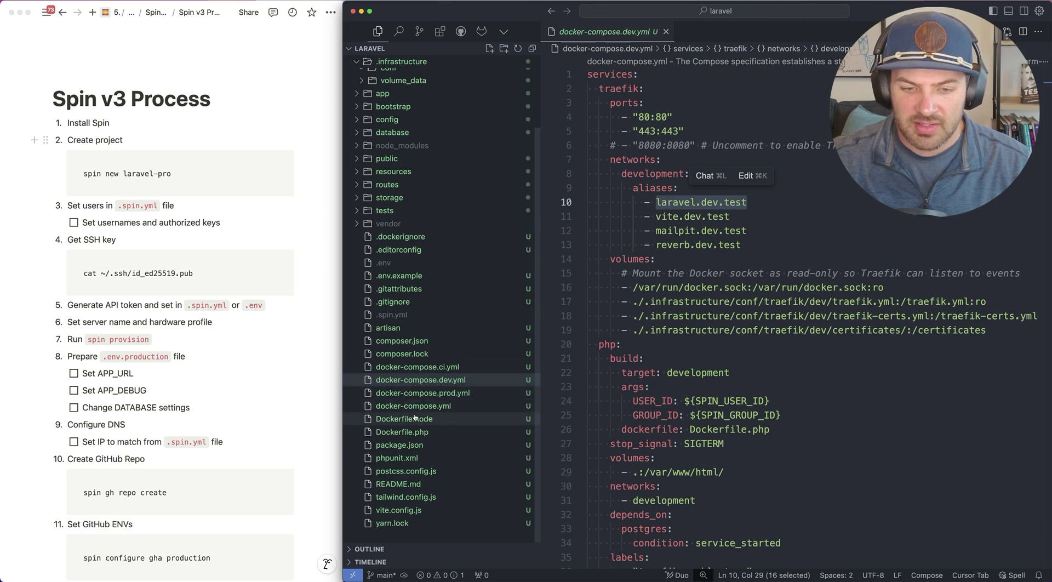
- In Dockerfile.php, change the serversideup/php base image tag from 8.4 to 8.3
{"action": "left_click", "coordinate": [402, 432]}
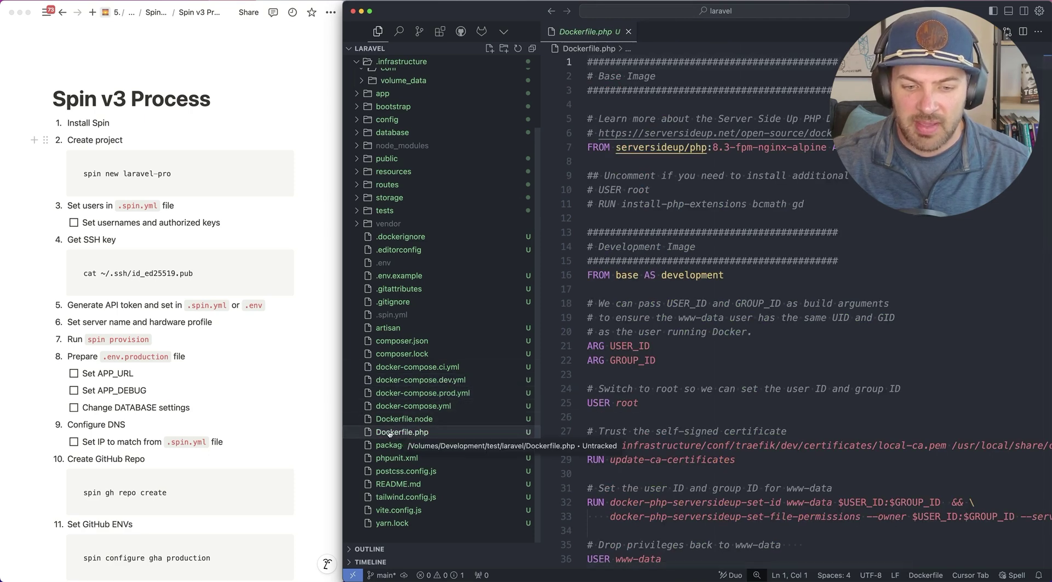
{"action": "double_click", "coordinate": [727, 147]}
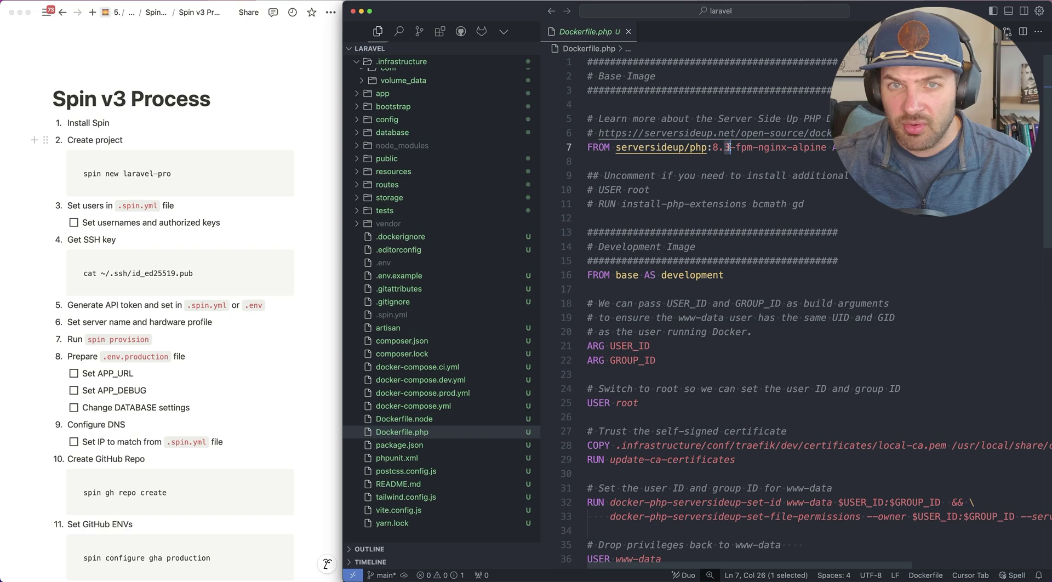
{"action": "type", "text": "4"}
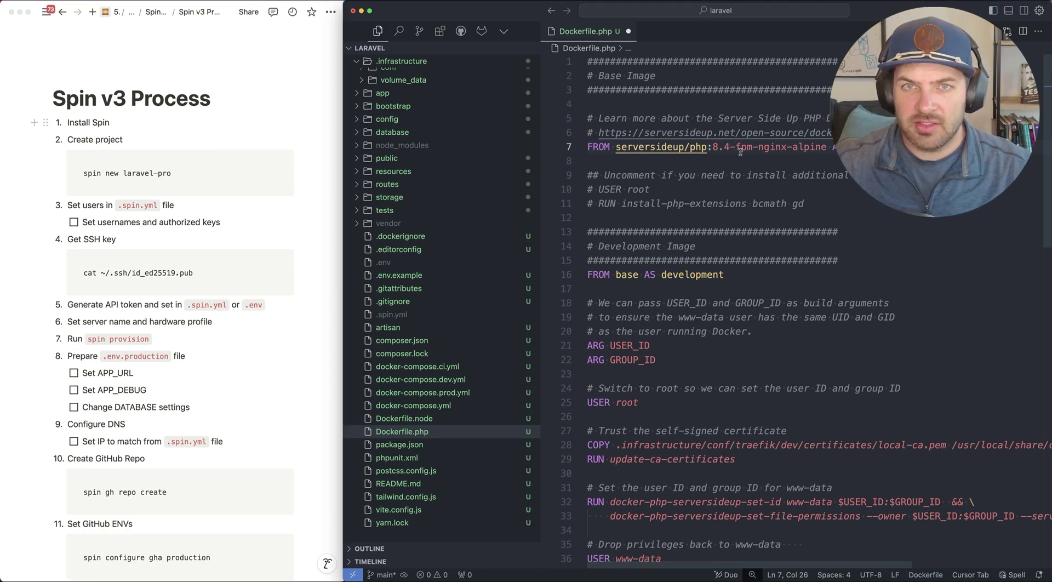
{"action": "key", "text": "BackSpace"}
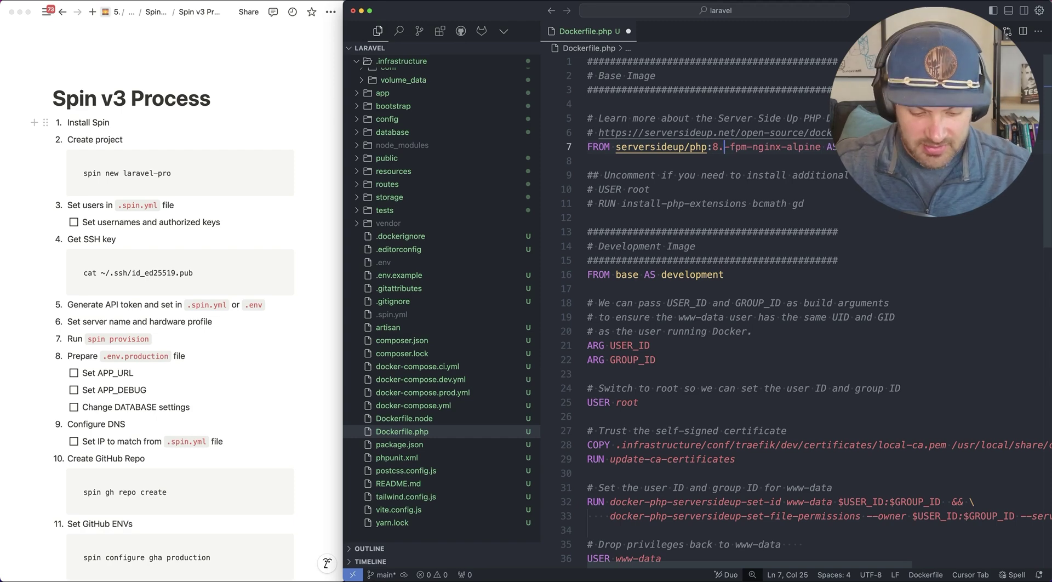
{"action": "type", "text": "3"}
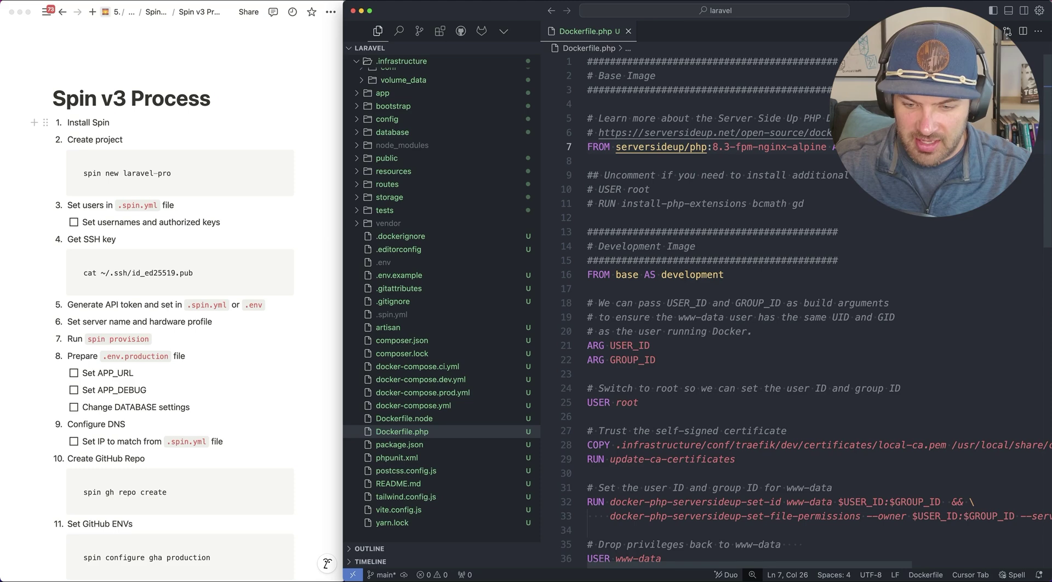
{"action": "key", "text": "ctrl+grave"}
- Start the containers with spin up and highlight laravel.dev.test in docker-compose.dev.yml
{"action": "type", "text": "spin up"}
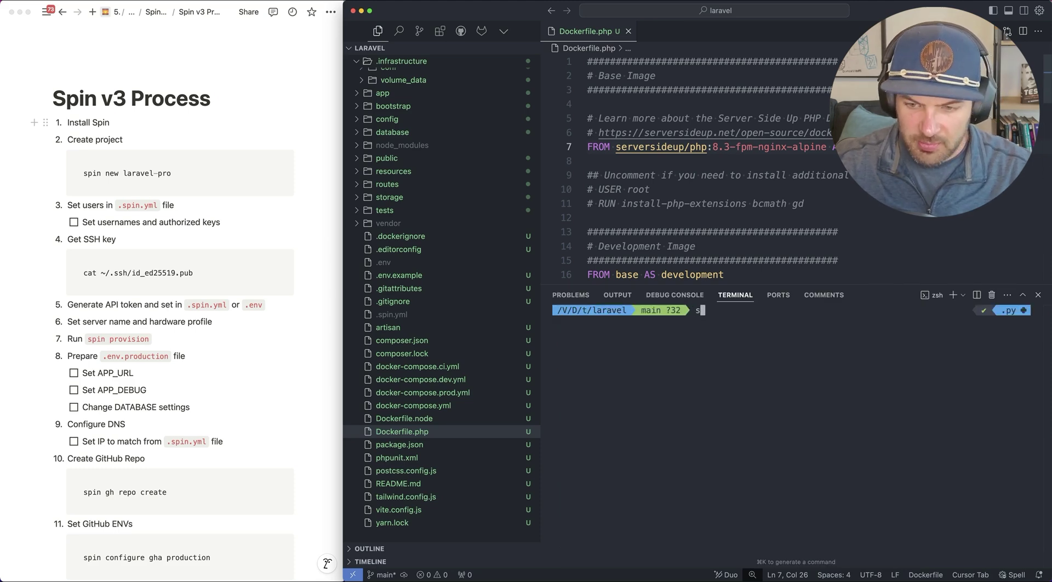
{"action": "key", "text": "Return"}
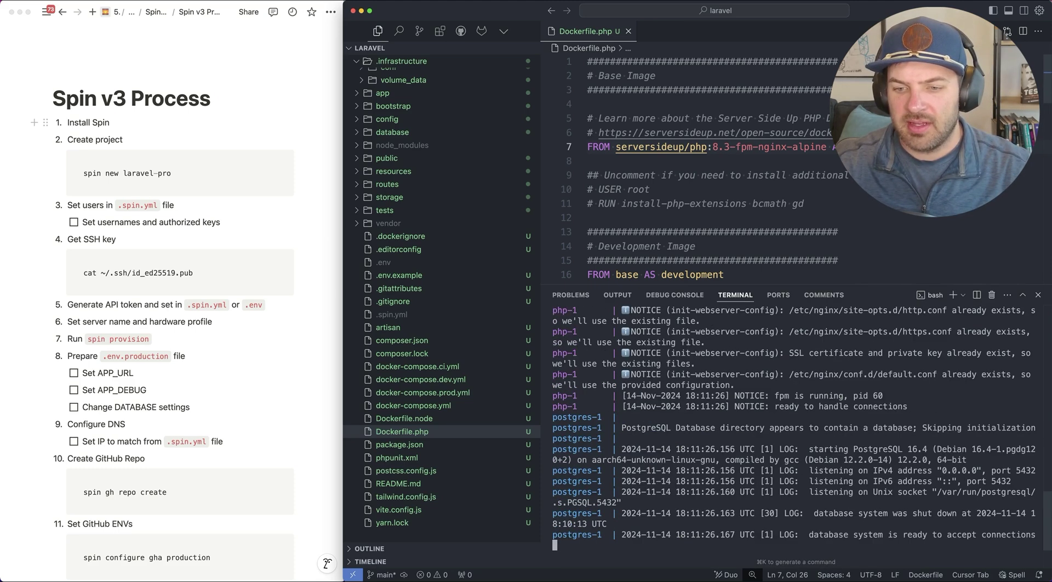
{"action": "scroll", "coordinate": [627, 417], "scroll_direction": "up", "scroll_amount": 10}
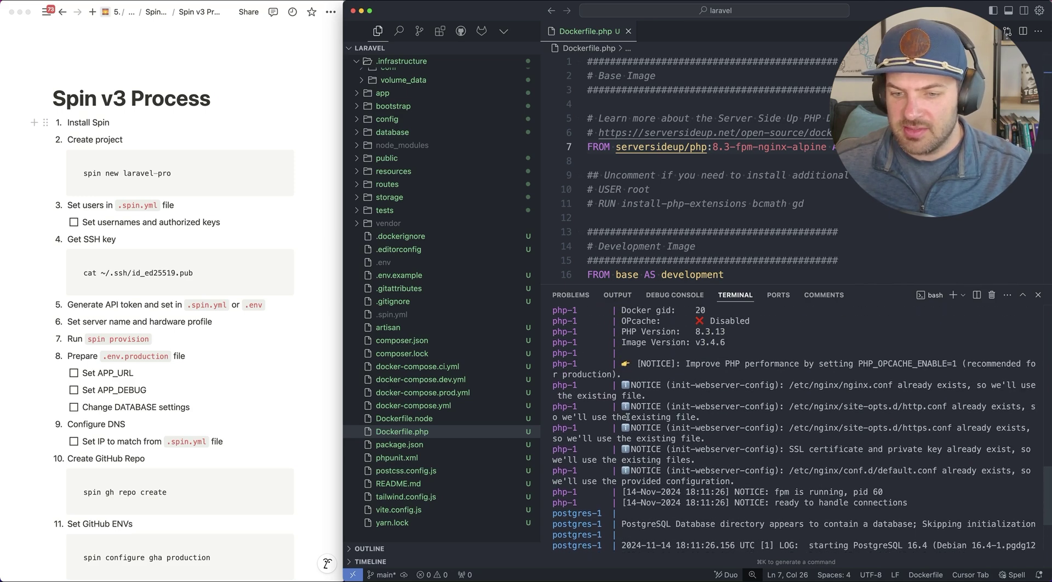
{"action": "scroll", "coordinate": [627, 417], "scroll_direction": "down", "scroll_amount": 10}
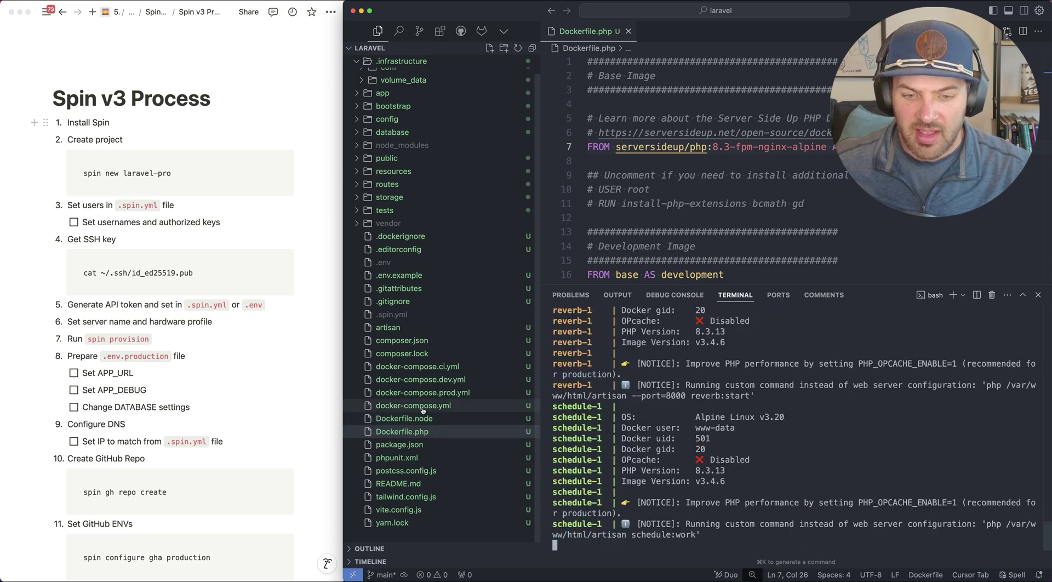
{"action": "left_click", "coordinate": [426, 379]}
{"action": "left_click_drag", "start_coordinate": [656, 202], "coordinate": [752, 202]}
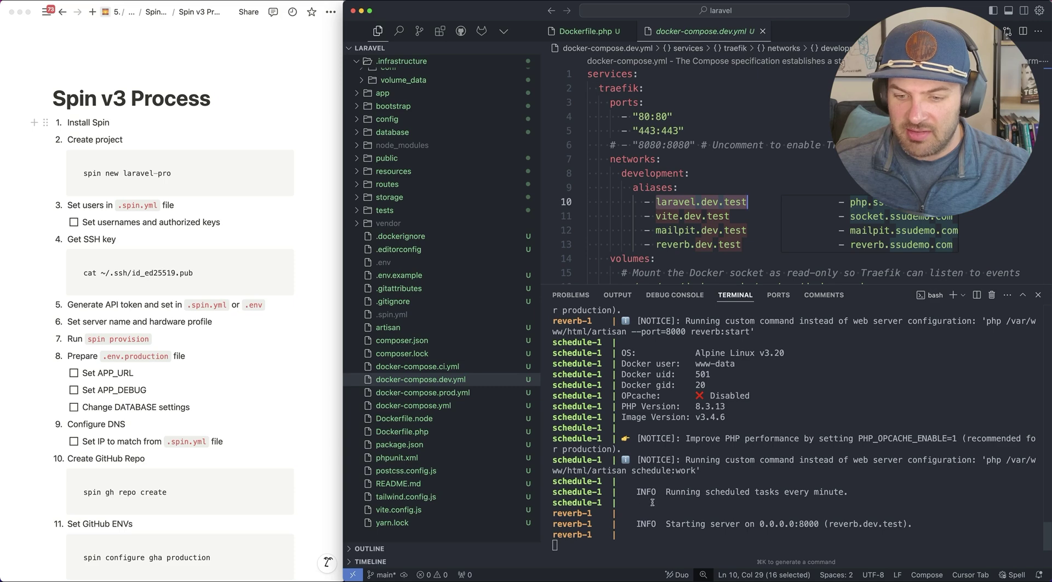
- Load laravel.dev.test in a new Chrome tab to see the Laravel welcome page
{"action": "key", "text": "super+Tab"}
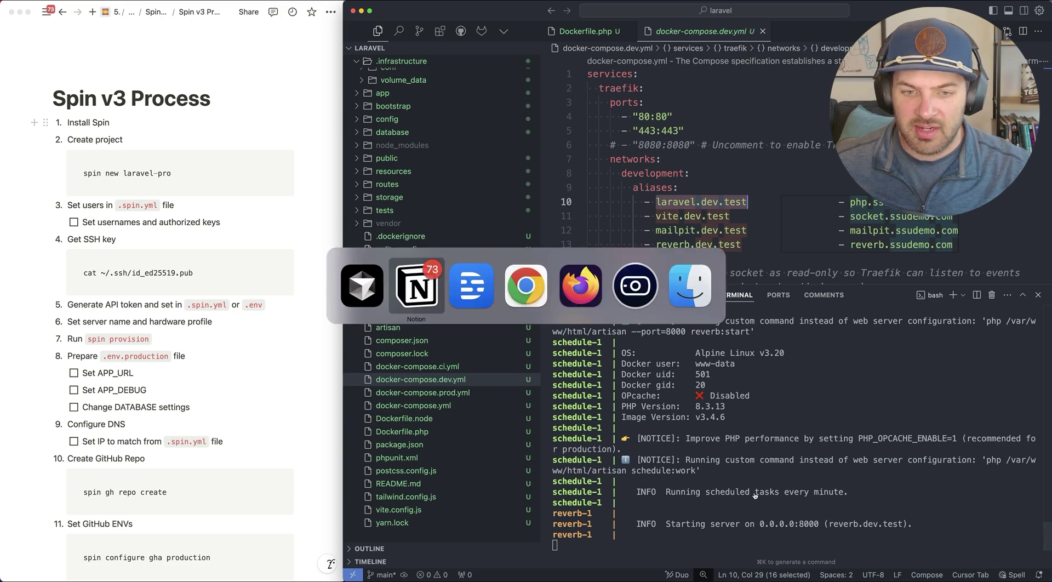
{"action": "key", "text": "super+Tab"}
{"action": "key", "text": "super+t"}
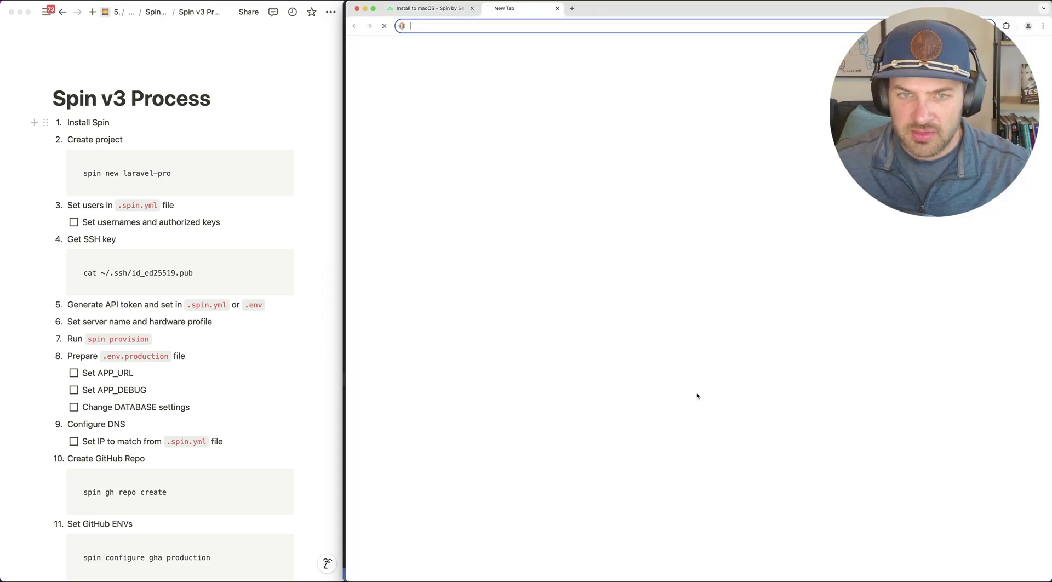
{"action": "type", "text": "laravel.dev.test"}
{"action": "key", "text": "Return"}
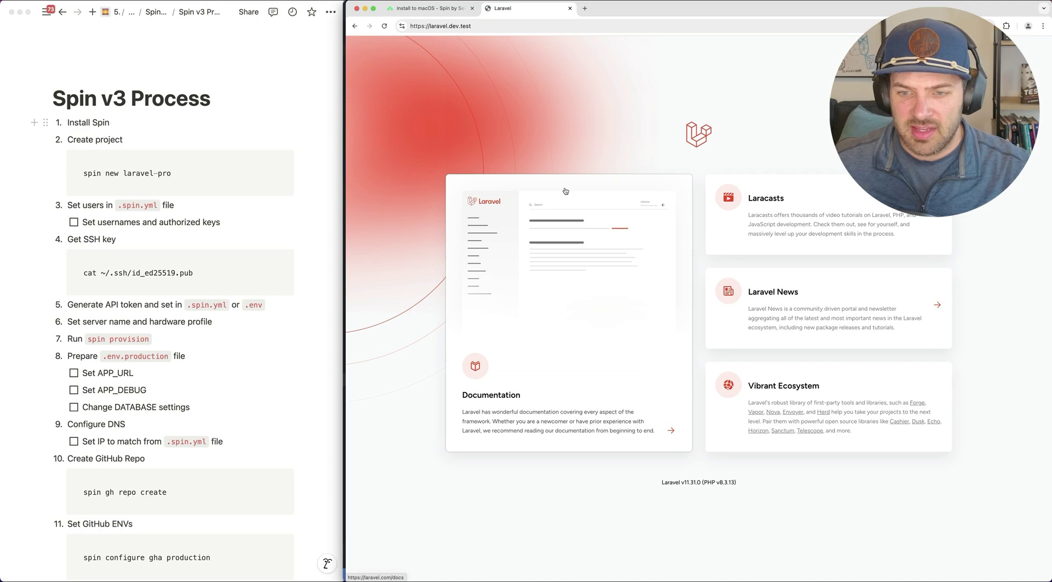
{"action": "key", "text": "super+Tab"}
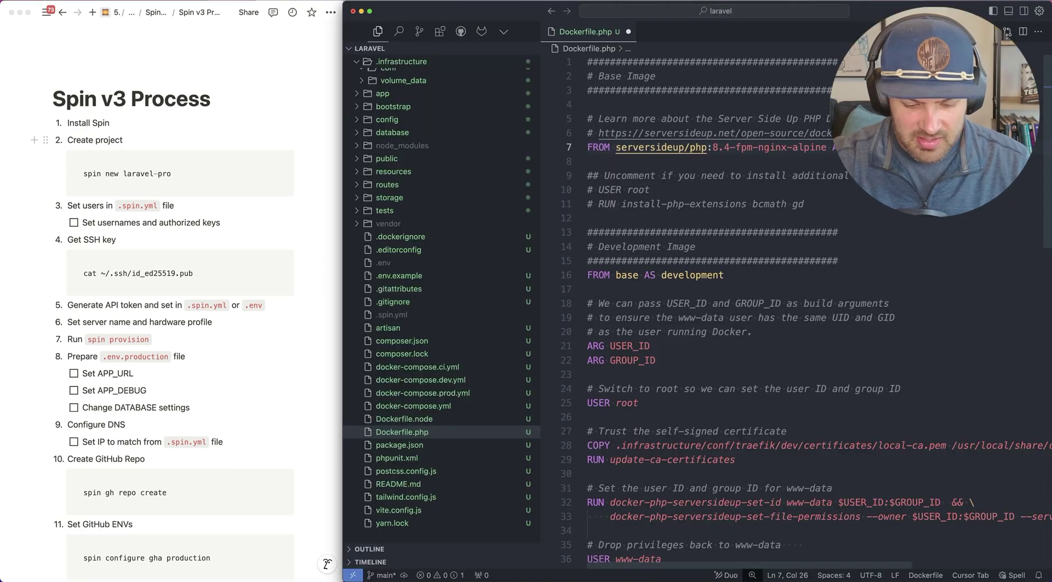
- Revert the Dockerfile.php edit and uncomment the first example user block in .spin.yml
{"action": "key", "text": "super+z"}
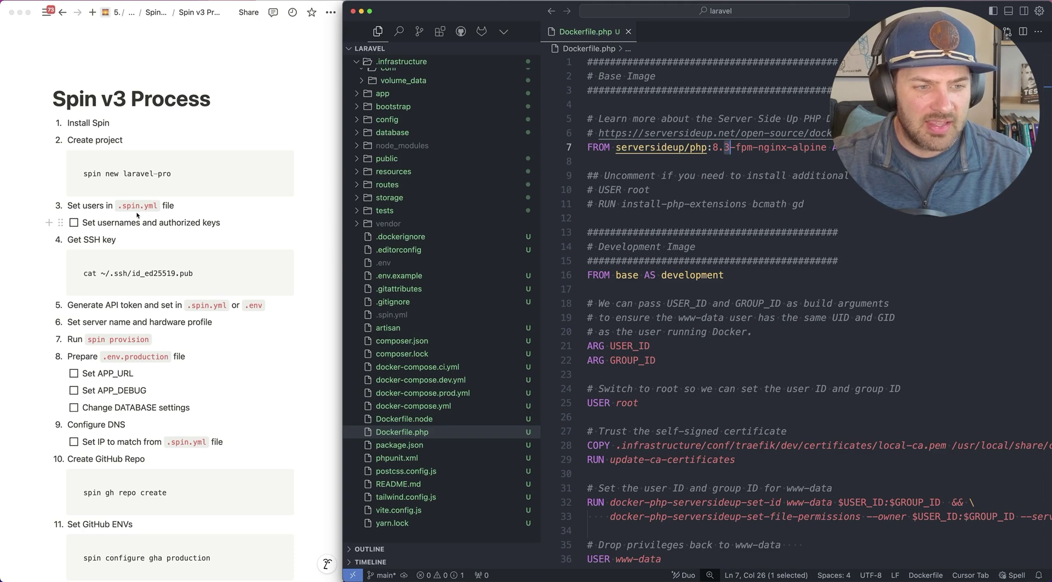
{"action": "left_click", "coordinate": [451, 318]}
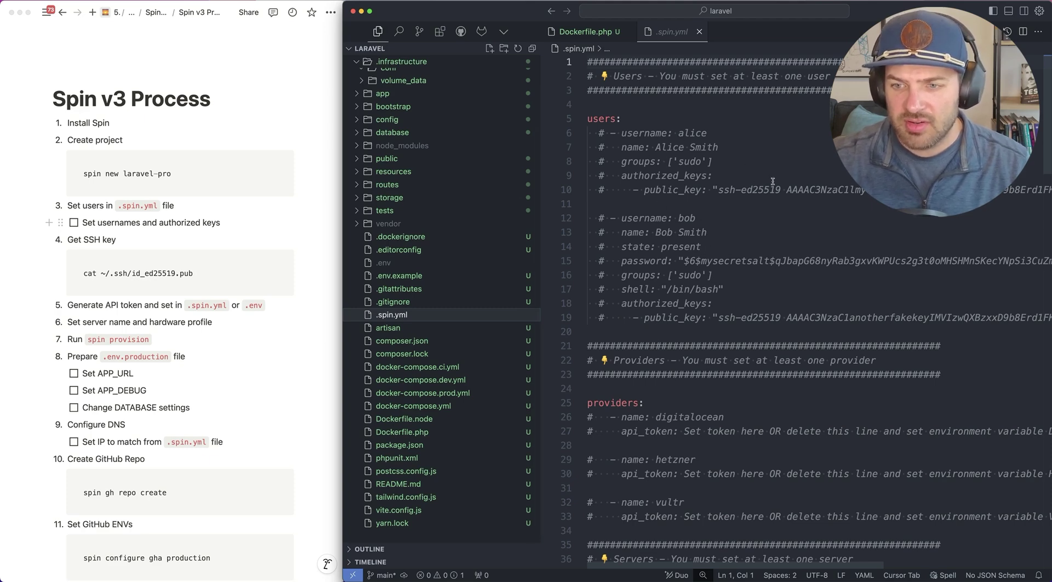
{"action": "left_click_drag", "start_coordinate": [773, 181], "coordinate": [570, 135]}
{"action": "key", "text": "super+slash"}
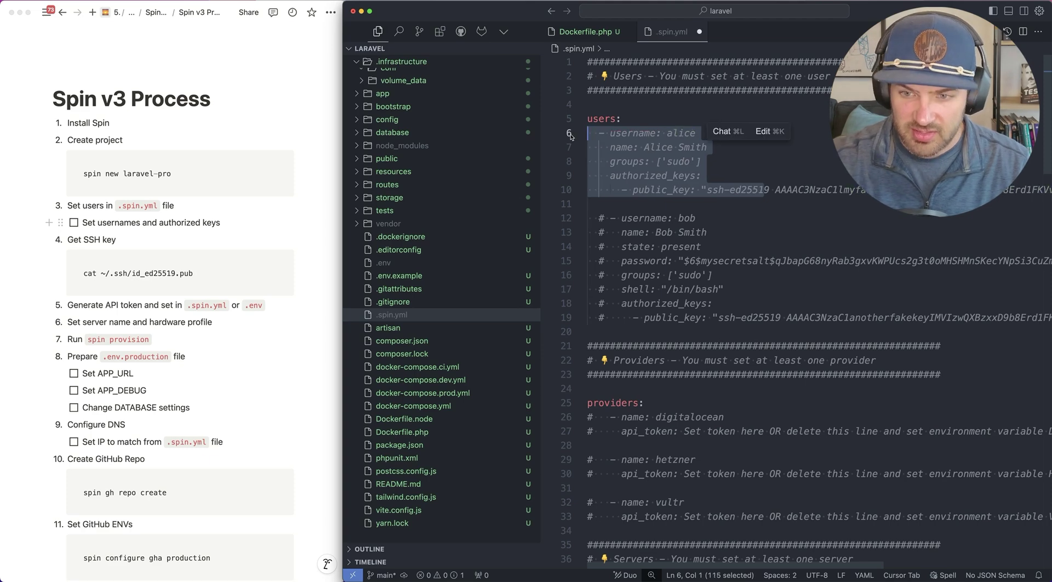
- Replace the example username and full name with the developer's own
{"action": "left_click_drag", "start_coordinate": [668, 132], "coordinate": [692, 132]}
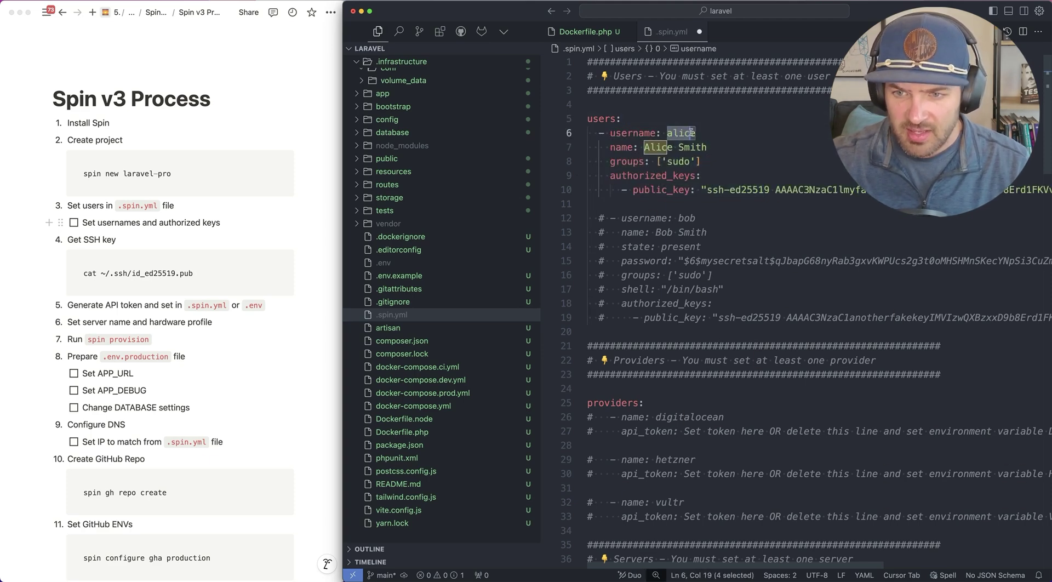
{"action": "type", "text": "jay"}
{"action": "key", "text": "Delete"}
{"action": "key", "text": "Up"}
{"action": "key", "text": "Up"}
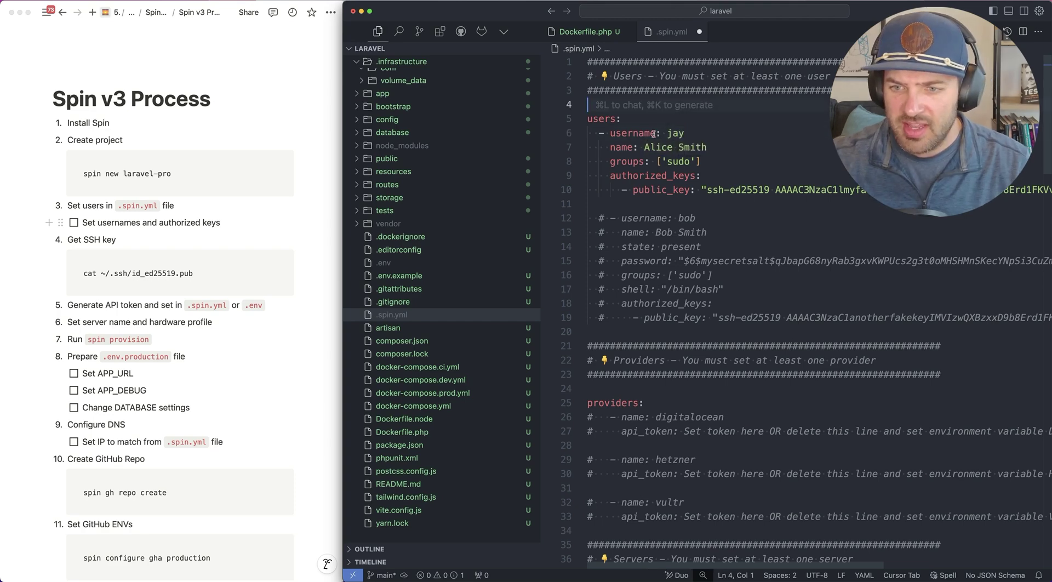
{"action": "left_click_drag", "start_coordinate": [644, 146], "coordinate": [702, 146]}
{"action": "type", "text": "Jay Rogers"}
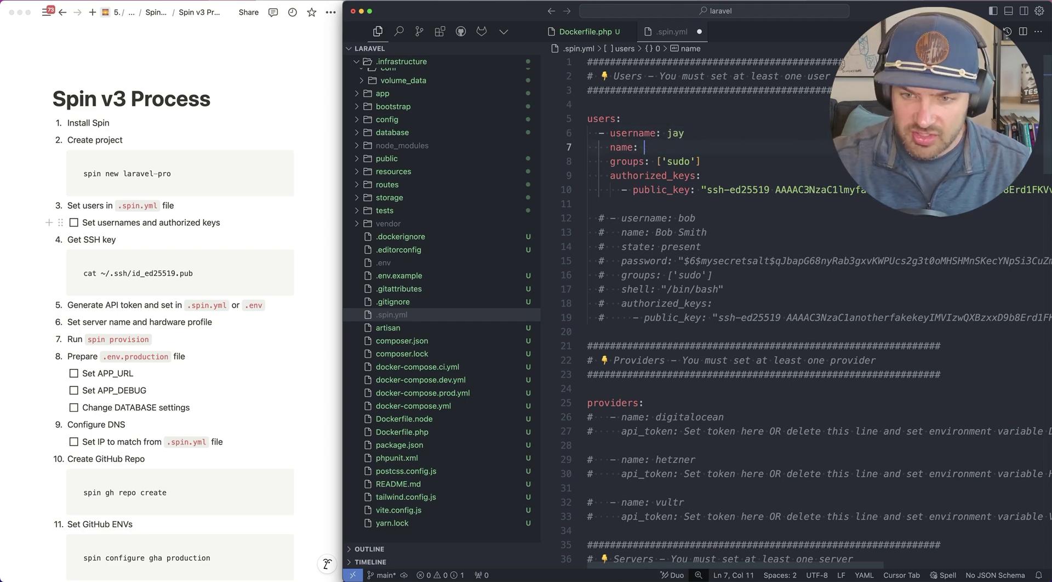
{"action": "key", "text": "Delete"}
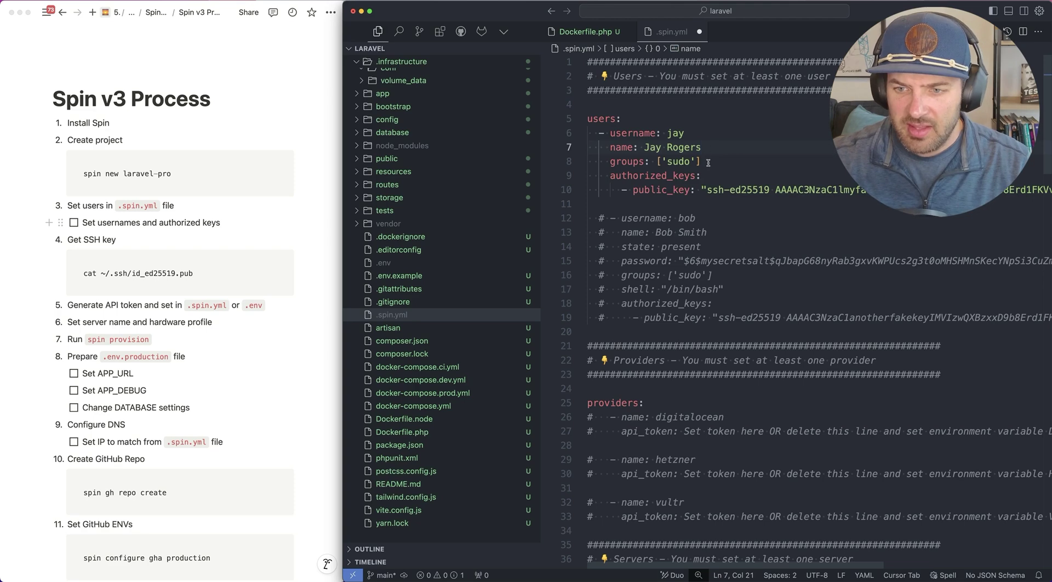
- In iTerm, print the public key with cat ~/.ssh/id_ed25519.pub and select it
{"action": "key", "text": "super+Tab"}
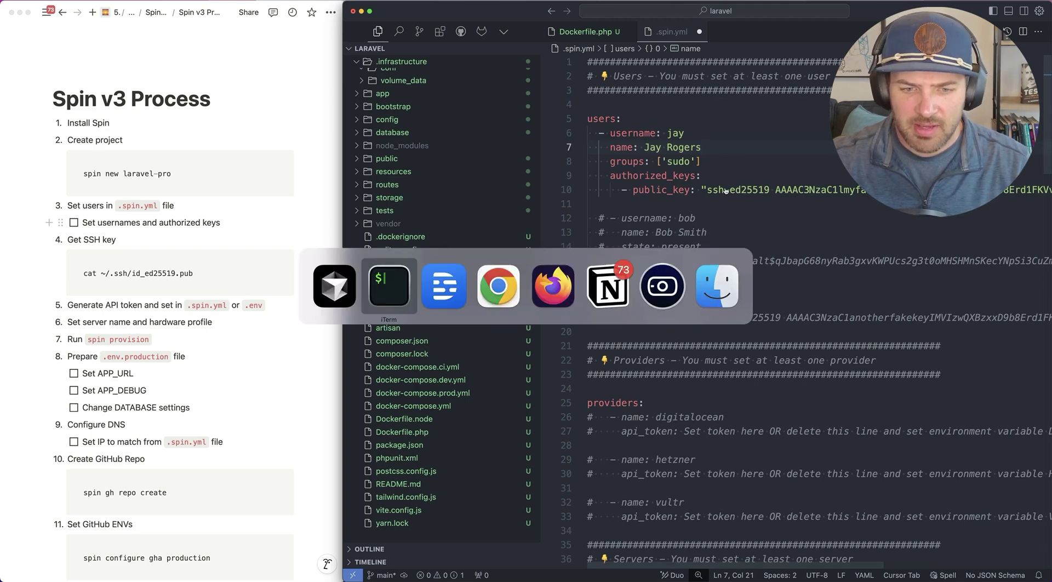
{"action": "type", "text": "clear"}
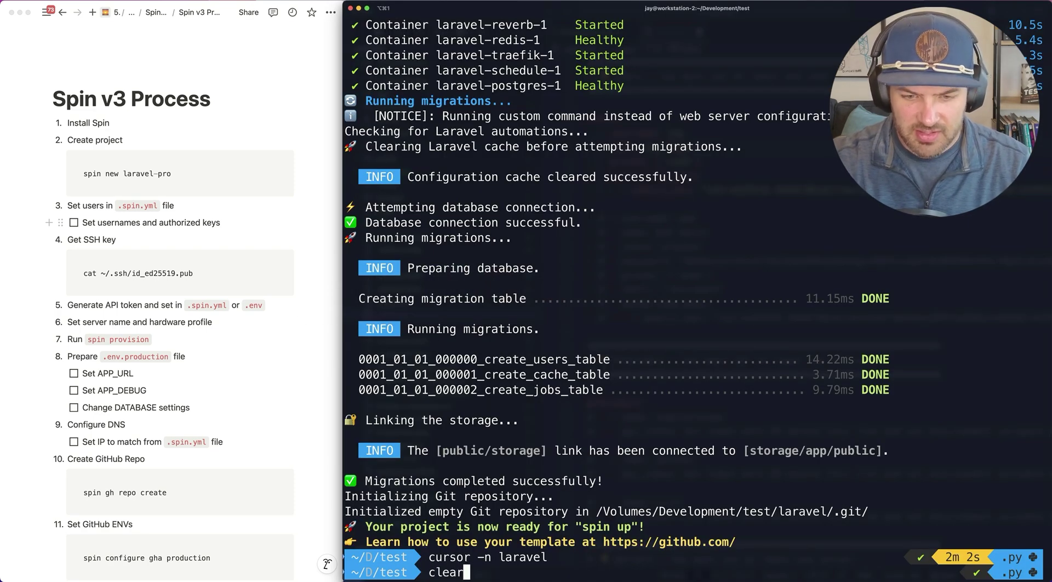
{"action": "key", "text": "Return"}
{"action": "type", "text": "cat "}
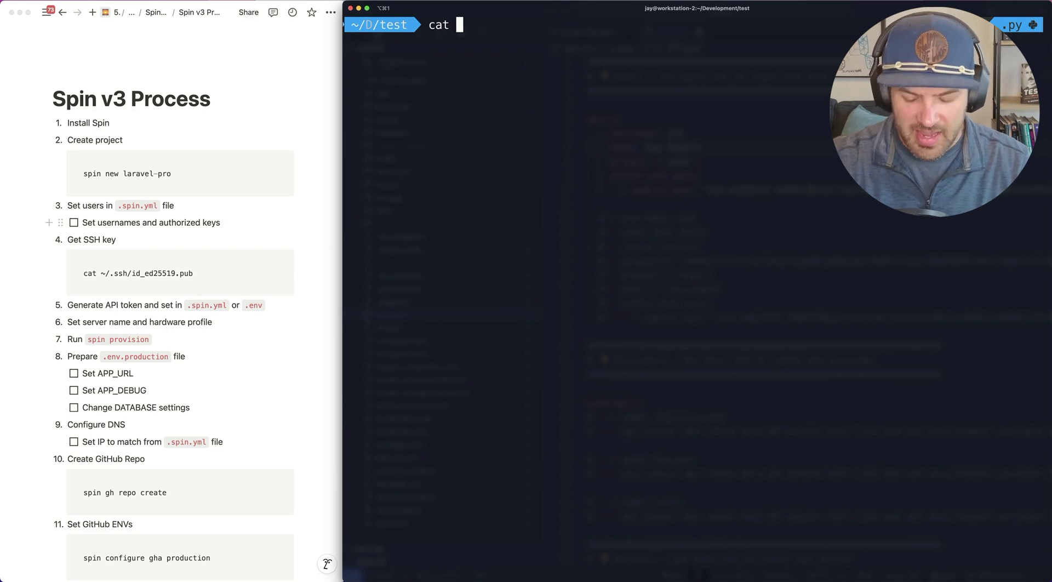
{"action": "type", "text": "~/.ssh/"}
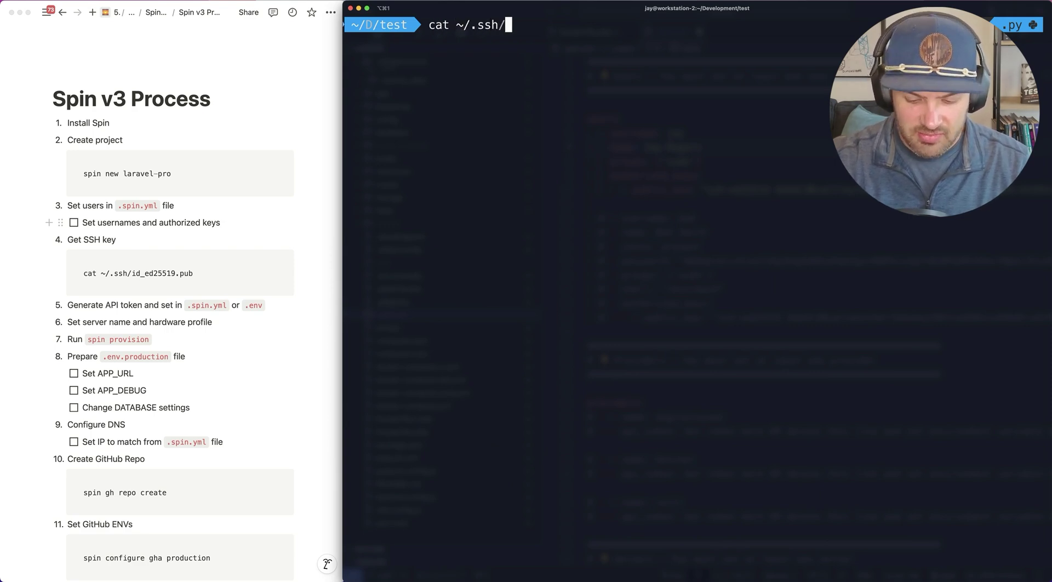
{"action": "type", "text": "id_ed"}
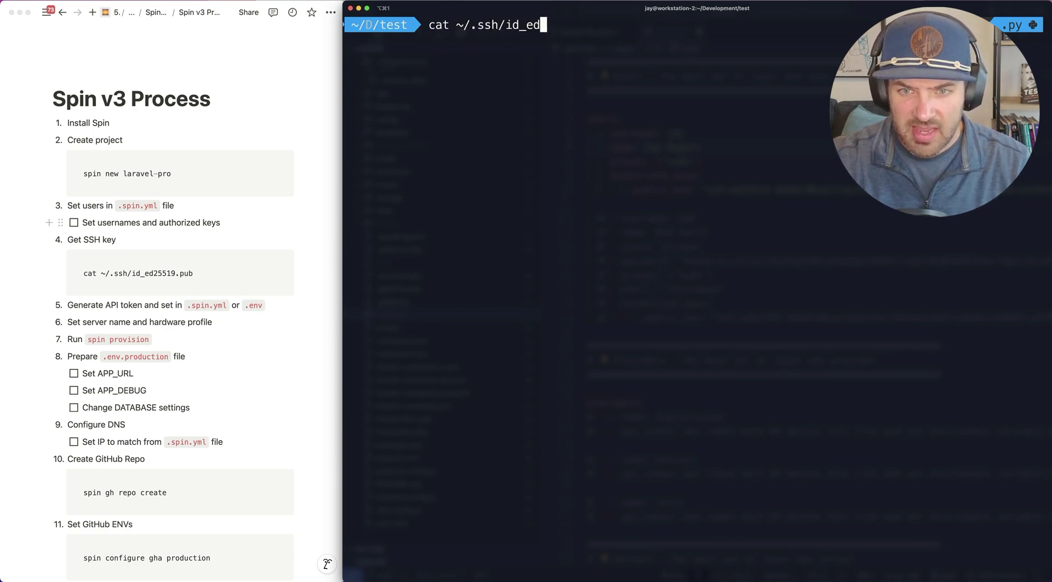
{"action": "key", "text": "Tab"}
{"action": "type", "text": "."}
{"action": "key", "text": "Tab"}
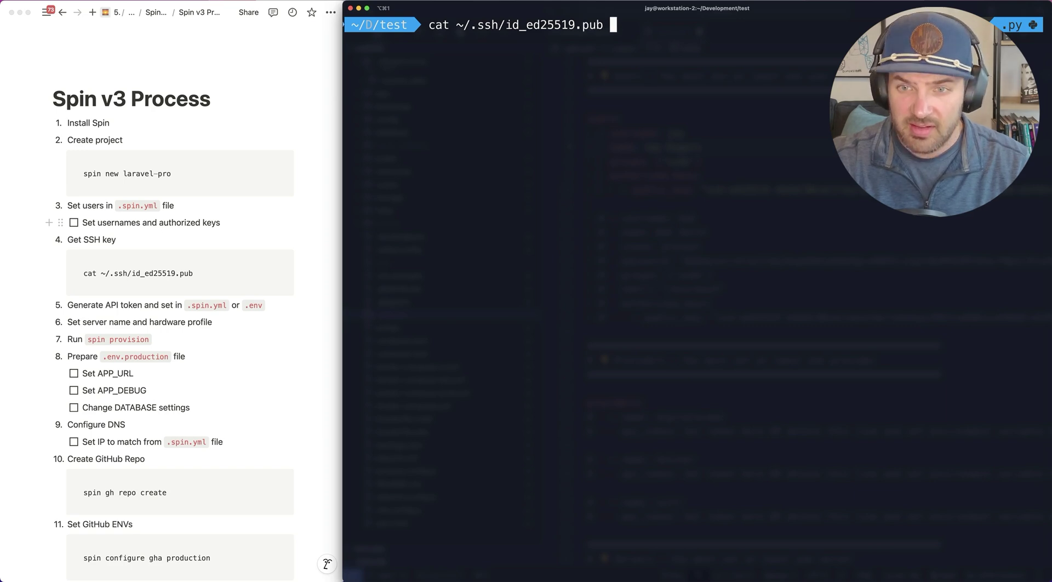
{"action": "key", "text": "Return"}
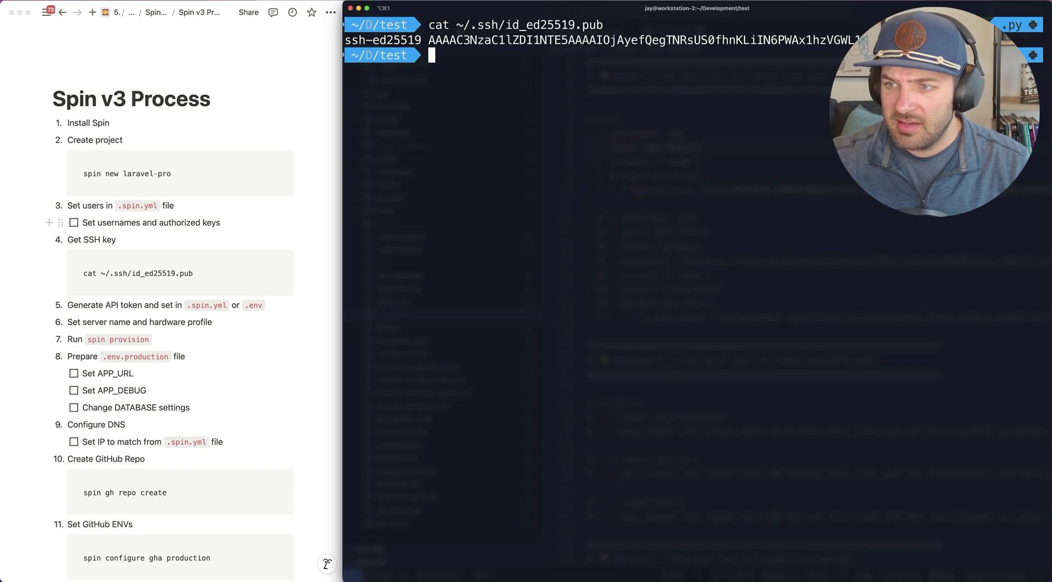
{"action": "mouse_move", "coordinate": [839, 40]}
{"action": "left_mouse_down"}
{"action": "mouse_move", "coordinate": [425, 55]}
{"action": "mouse_move", "coordinate": [347, 39]}
{"action": "left_mouse_up"}
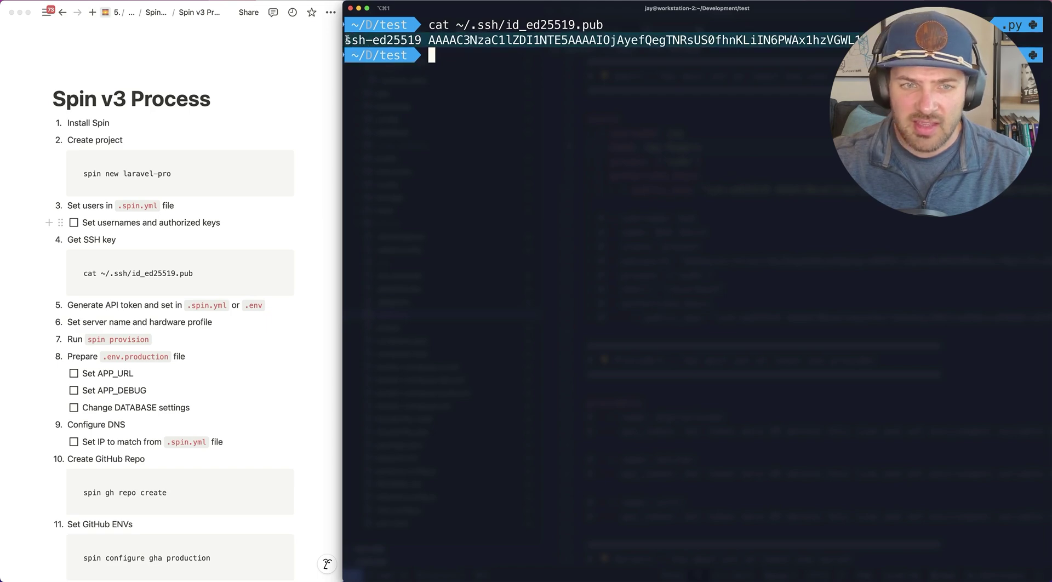
- Paste the ed25519 public key over the placeholder public_key on line 10 of .spin.yml
{"action": "key", "text": "super+Tab"}
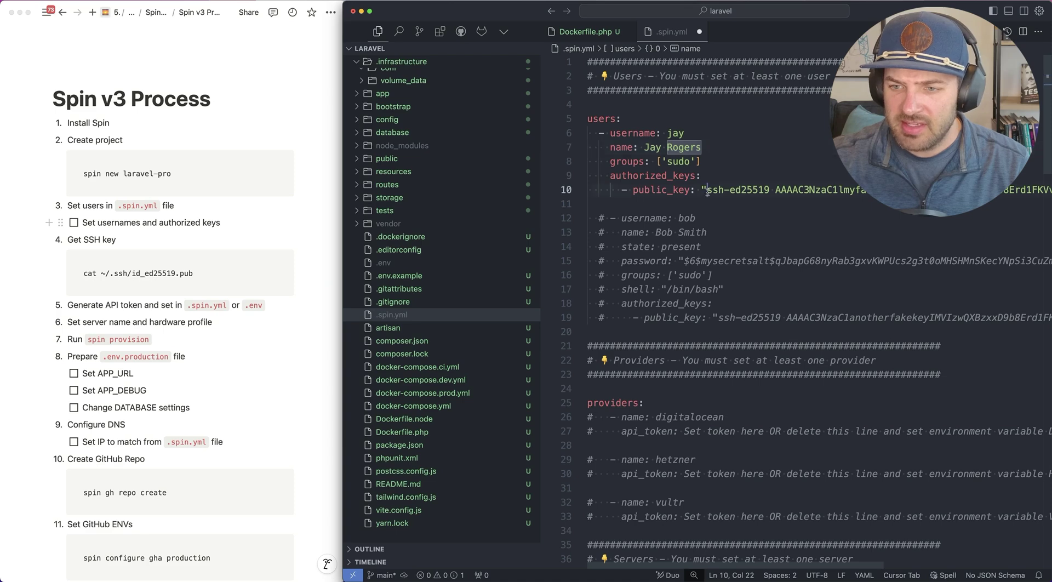
{"action": "left_click_drag", "start_coordinate": [710, 189], "coordinate": [796, 190]}
{"action": "scroll", "coordinate": [795, 189], "scroll_direction": "right", "scroll_amount": 3}
{"action": "key", "text": "shift+End"}
{"action": "key", "text": "super+v"}
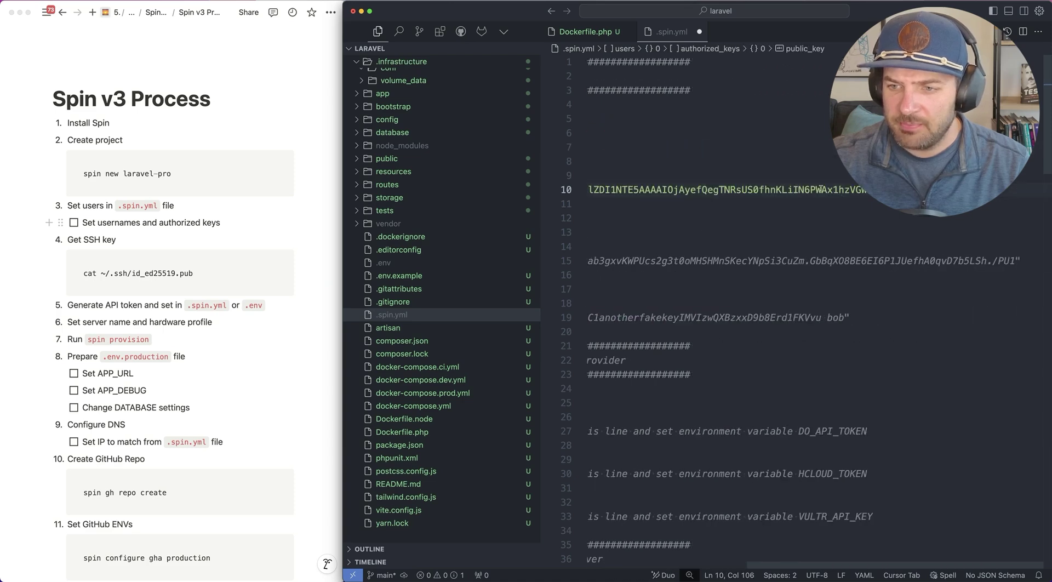
{"action": "scroll", "coordinate": [654, 302], "scroll_direction": "down", "scroll_amount": 5}
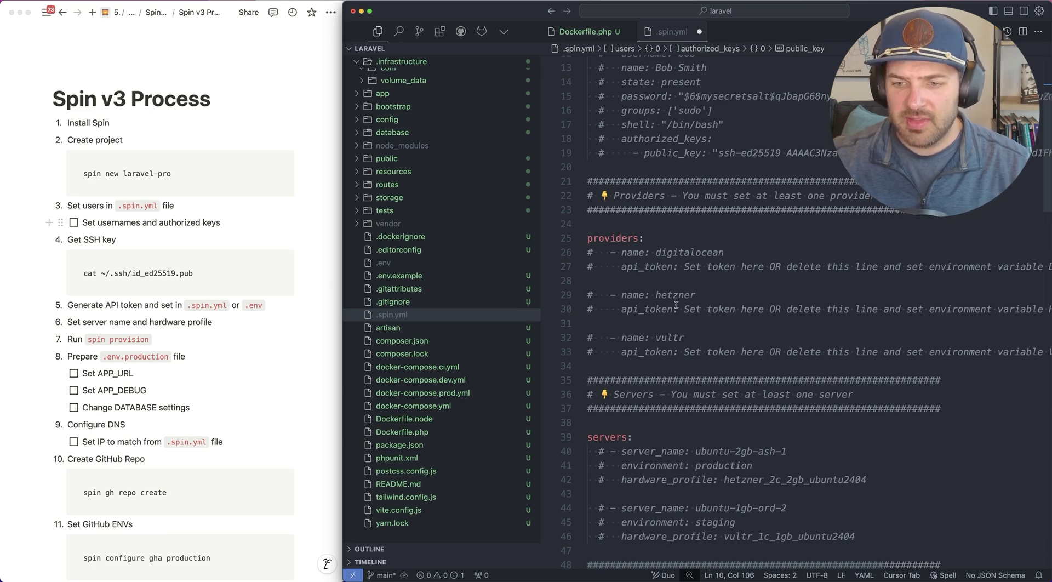
{"action": "key", "text": "super+Tab"}
{"action": "key", "text": "super+Tab"}
{"action": "key", "text": "super+Tab"}
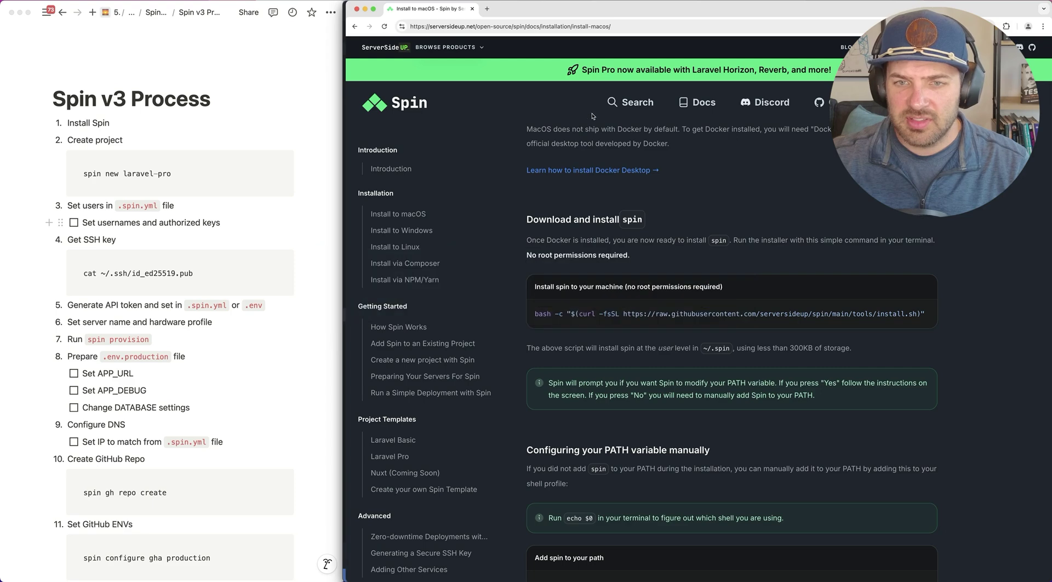
- Open the Hetzner Cloud console and go to the Server Side Up Demo project's API tokens
{"action": "key", "text": "super+t"}
{"action": "type", "text": "hetzner"}
{"action": "key", "text": "Return"}
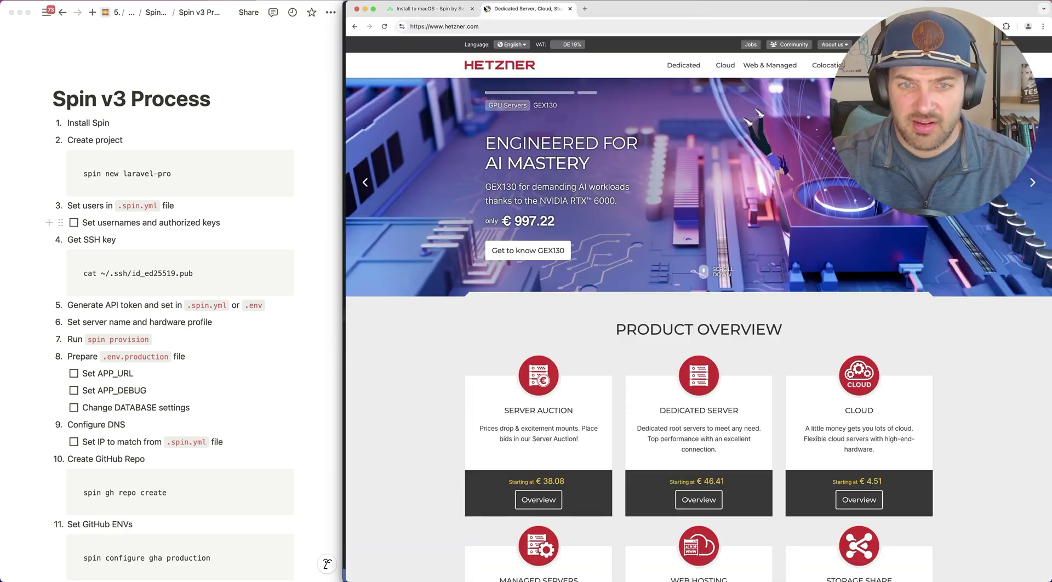
{"action": "left_click", "coordinate": [866, 77]}
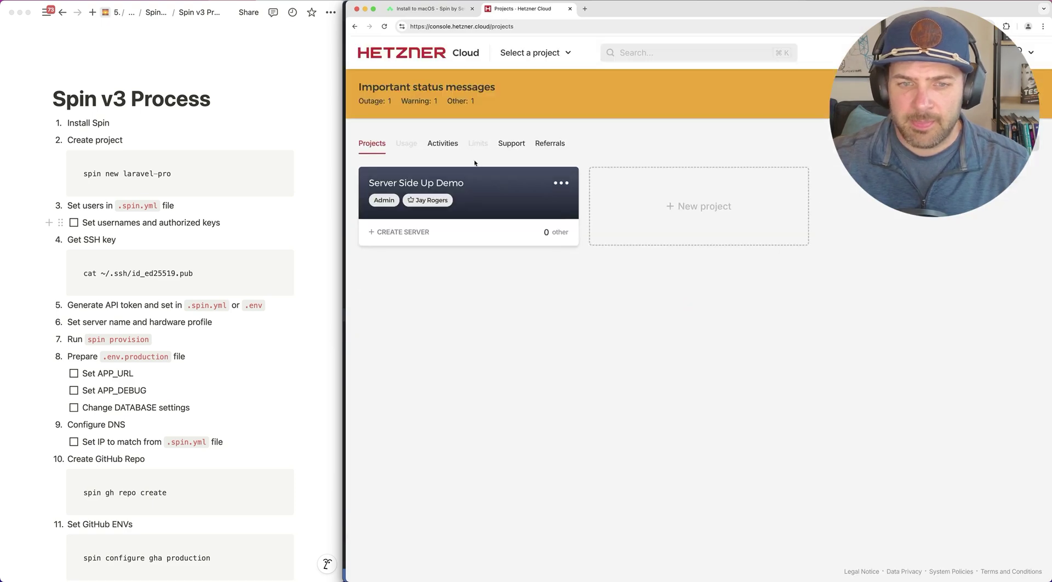
{"action": "left_click", "coordinate": [456, 182]}
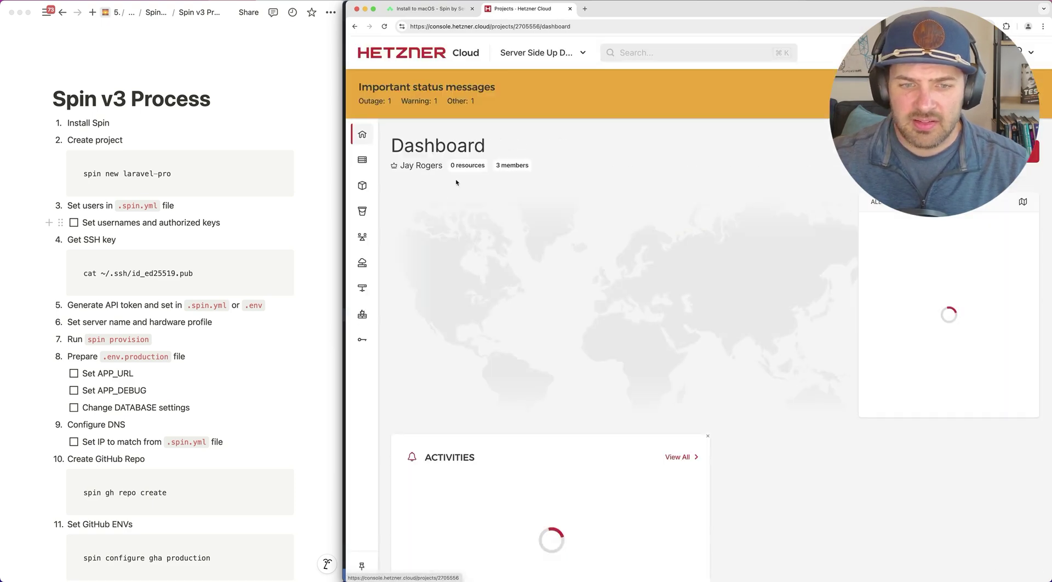
{"action": "left_click", "coordinate": [363, 339]}
{"action": "left_click", "coordinate": [512, 146]}
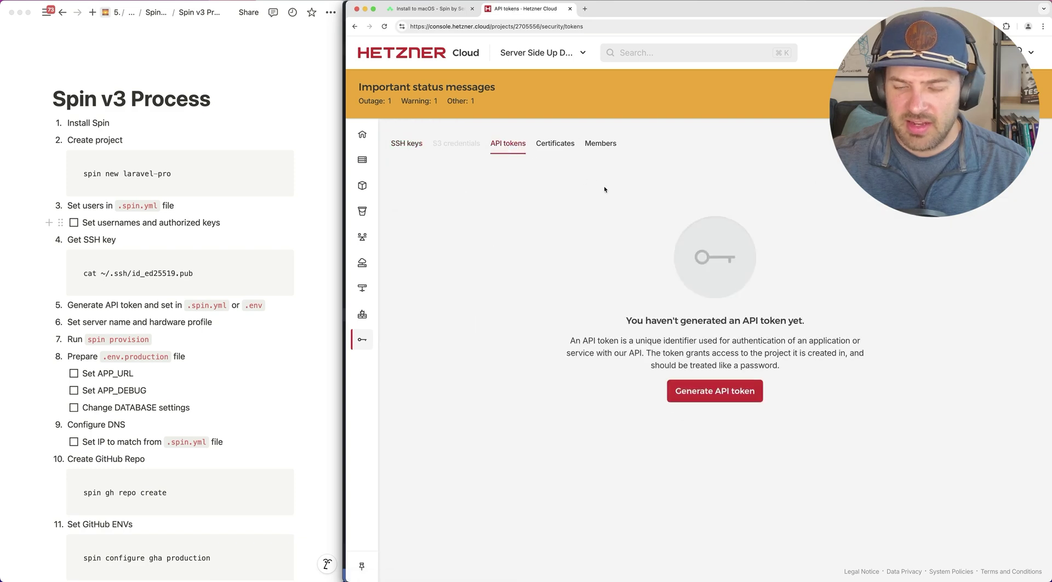
- Generate a Read & Write API token named Spin and copy it
{"action": "left_click", "coordinate": [713, 399]}
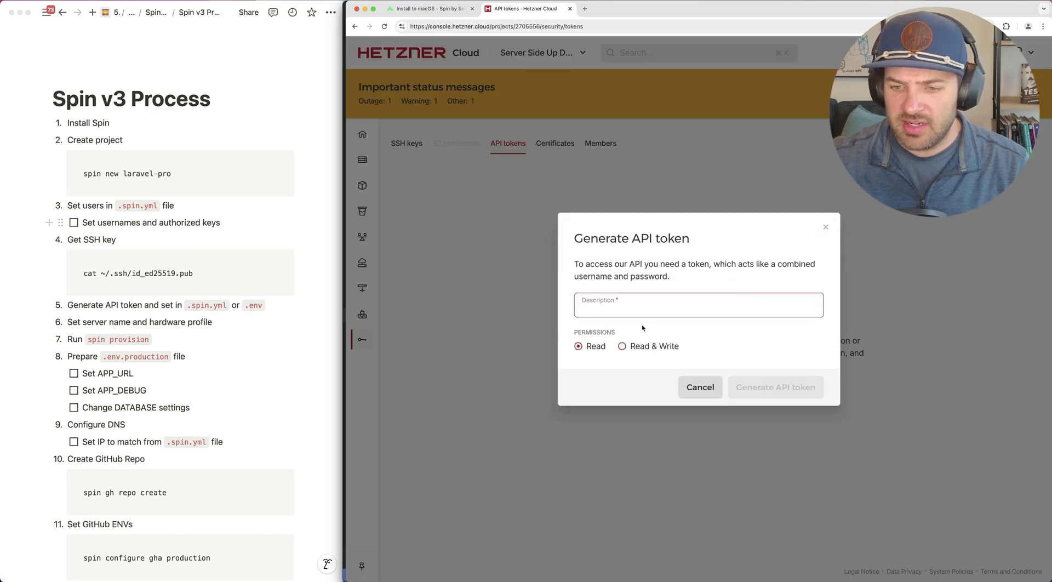
{"action": "left_click", "coordinate": [638, 349]}
{"action": "left_click", "coordinate": [646, 308]}
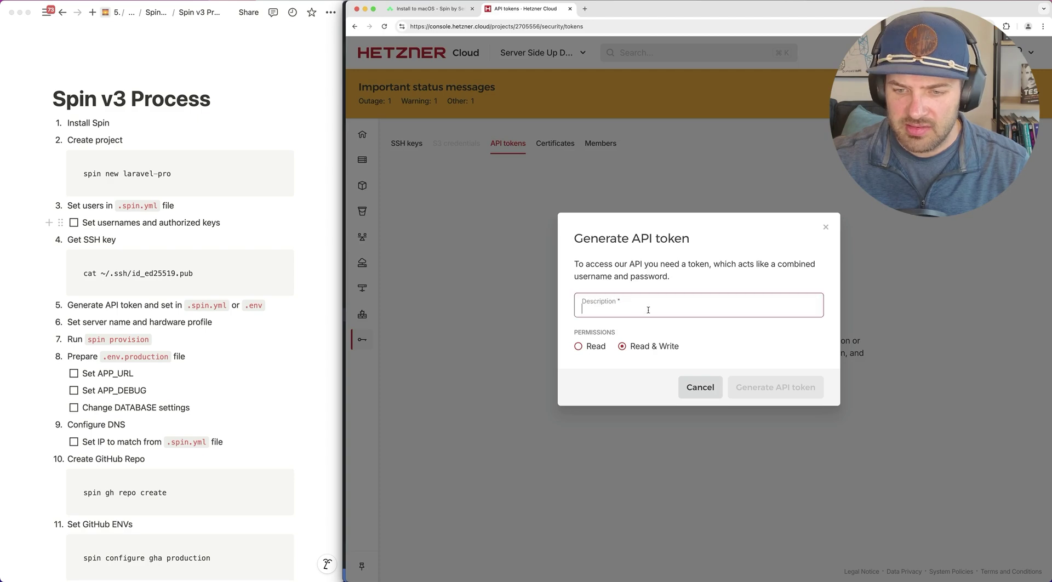
{"action": "type", "text": "Spin"}
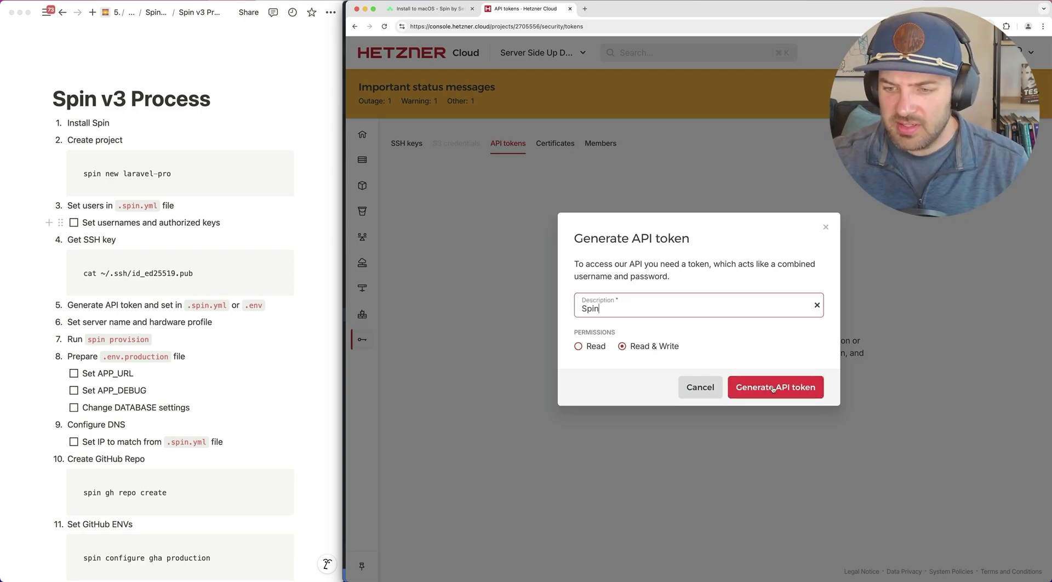
{"action": "left_click", "coordinate": [772, 386]}
{"action": "left_click", "coordinate": [725, 341]}
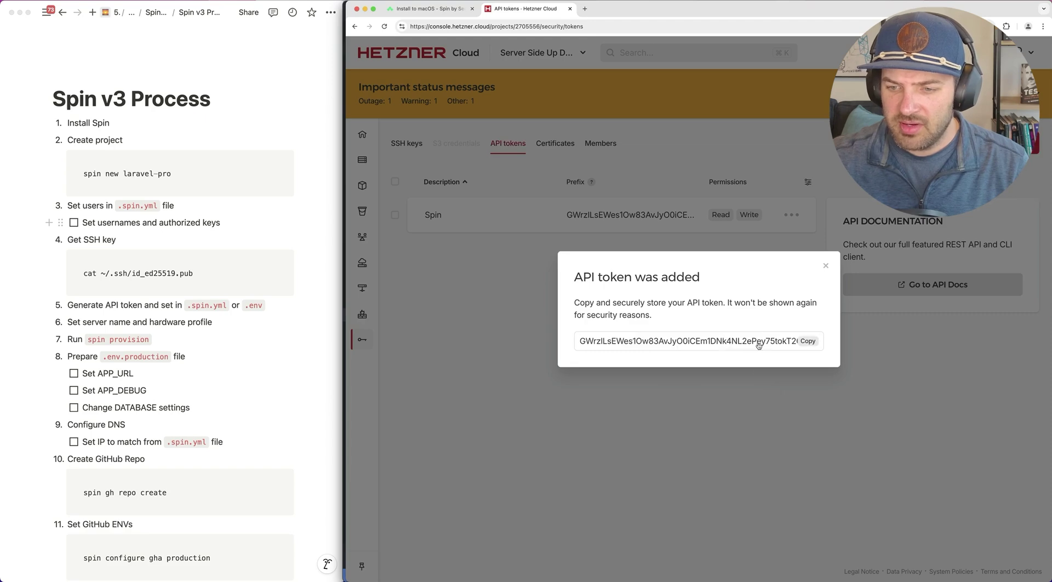
{"action": "left_click", "coordinate": [805, 342]}
{"action": "key", "text": "super+Tab"}
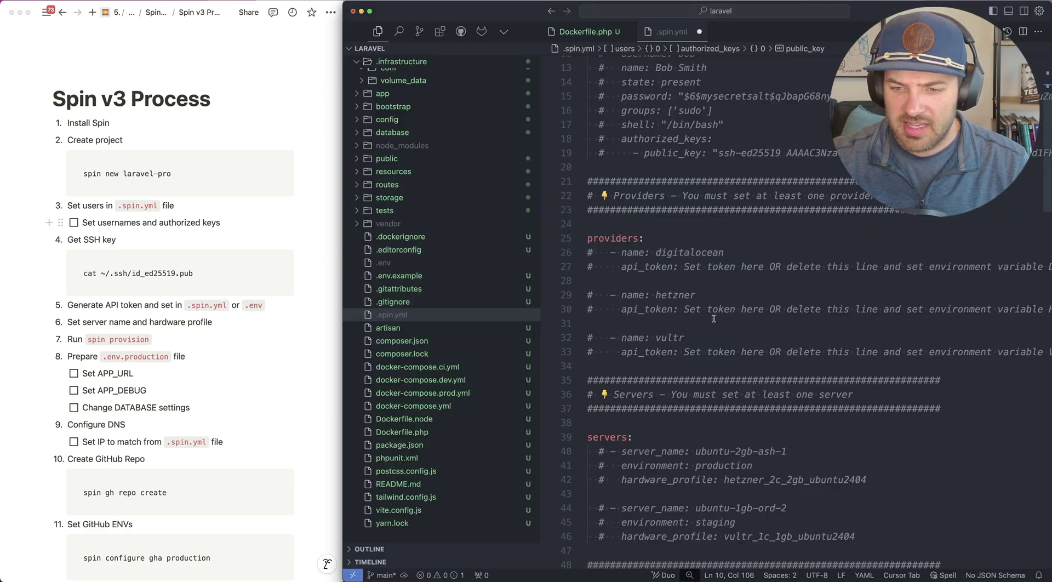
- Uncomment the hetzner provider lines in .spin.yml
{"action": "left_click_drag", "start_coordinate": [724, 309], "coordinate": [555, 298]}
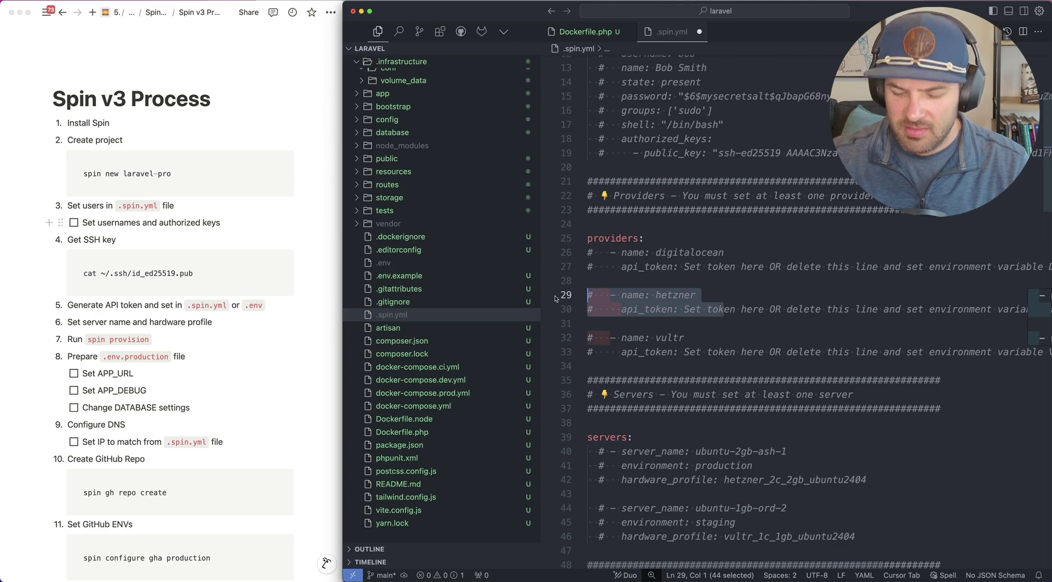
{"action": "key", "text": "super+slash"}
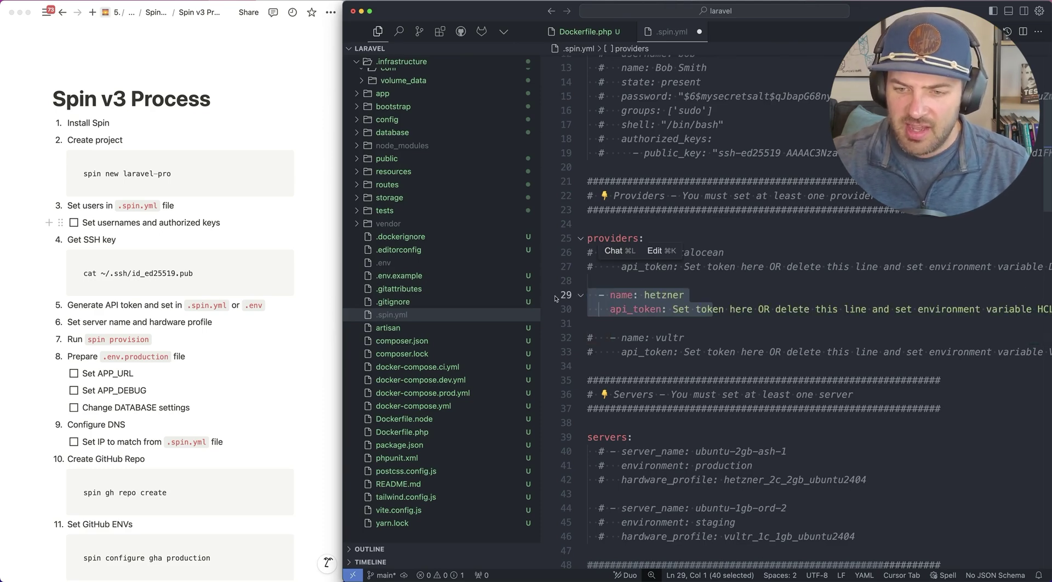
{"action": "left_click", "coordinate": [651, 282]}
- Replace the api_token placeholder with the copied Hetzner API token
{"action": "left_click_drag", "start_coordinate": [671, 309], "coordinate": [766, 309]}
{"action": "scroll", "coordinate": [766, 311], "scroll_direction": "right", "scroll_amount": 5}
{"action": "scroll", "coordinate": [766, 310], "scroll_direction": "left", "scroll_amount": 5}
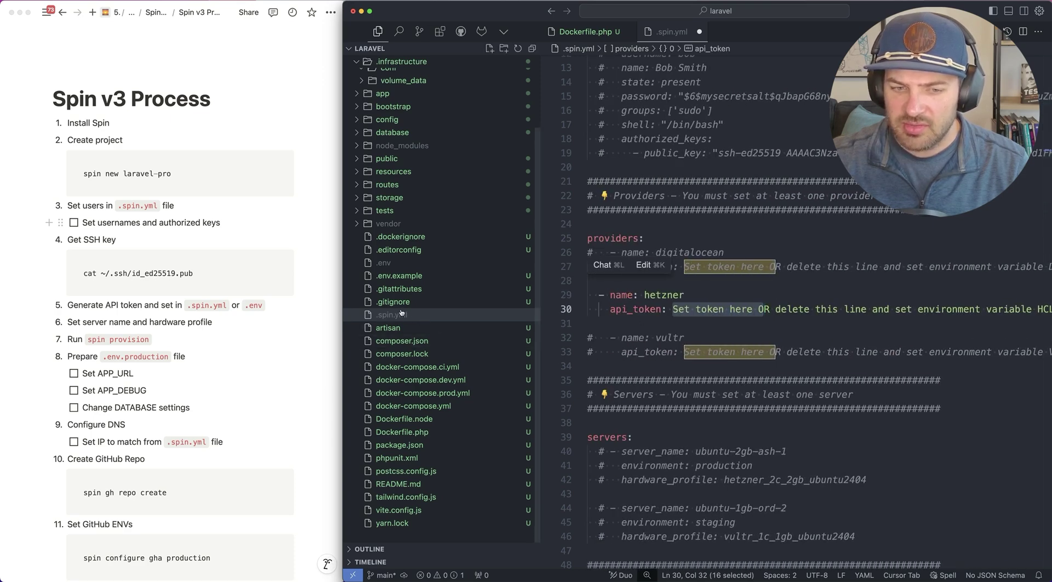
{"action": "scroll", "coordinate": [869, 307], "scroll_direction": "right", "scroll_amount": 5}
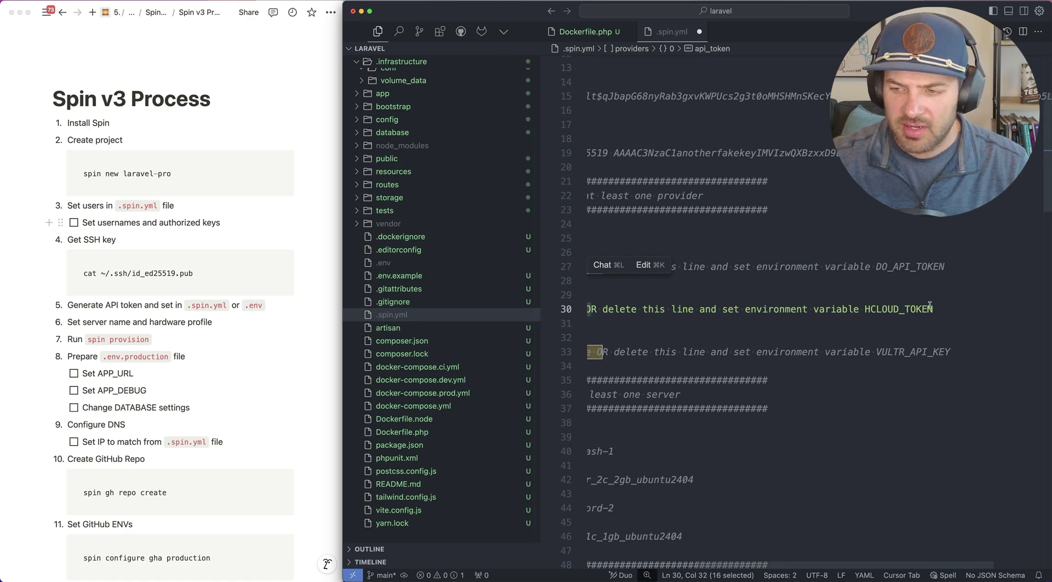
{"action": "mouse_move", "coordinate": [930, 306]}
{"action": "left_mouse_down"}
{"action": "mouse_move", "coordinate": [630, 307]}
{"action": "mouse_move", "coordinate": [668, 308]}
{"action": "left_mouse_up"}
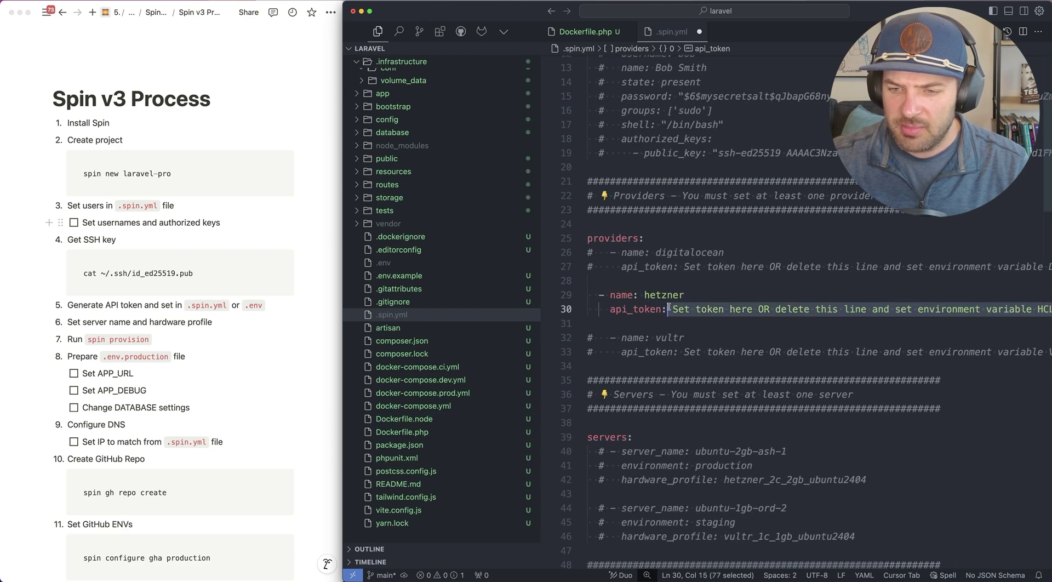
{"action": "key", "text": "super+v"}
{"action": "scroll", "coordinate": [680, 298], "scroll_direction": "down", "scroll_amount": 6}
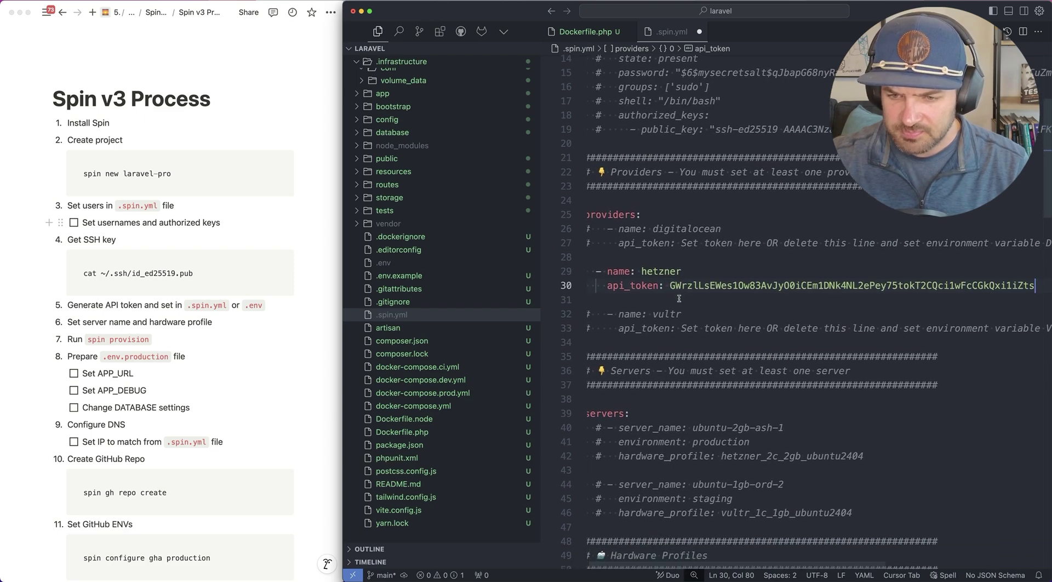
- Uncomment the first server entry: ubuntu-2gb-ash-1, production, hetzner_2c_2gb_ubuntu2404
{"action": "scroll", "coordinate": [680, 298], "scroll_direction": "down", "scroll_amount": 2}
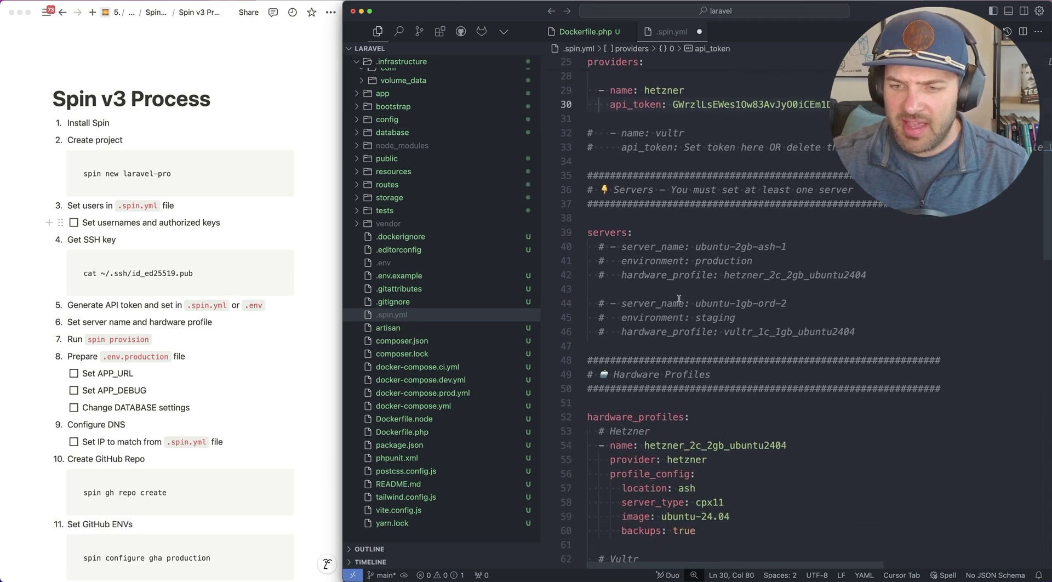
{"action": "left_click_drag", "start_coordinate": [867, 264], "coordinate": [557, 241]}
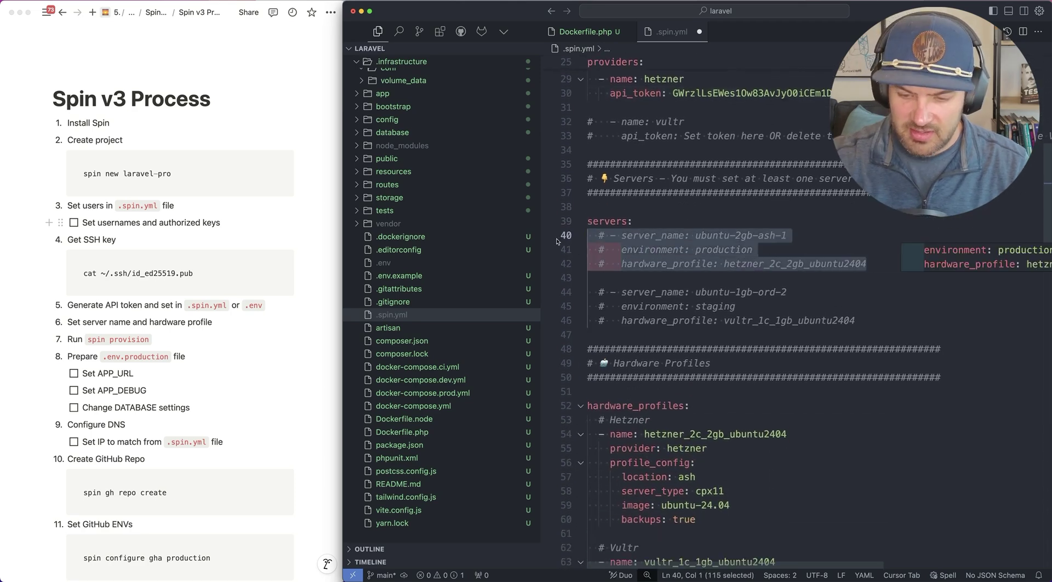
{"action": "key", "text": "Tab"}
{"action": "key", "text": "Tab"}
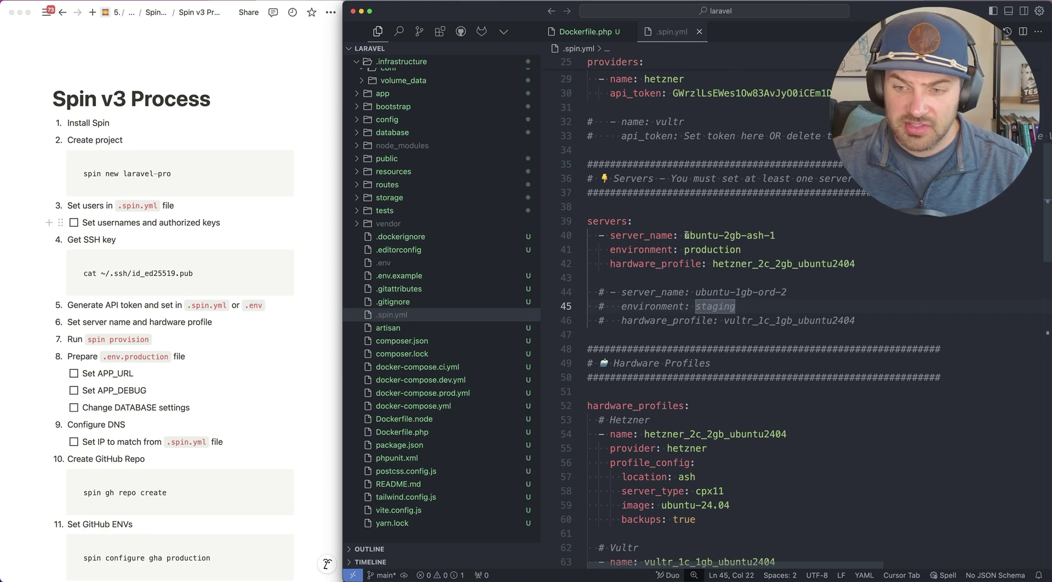
{"action": "left_click_drag", "start_coordinate": [685, 235], "coordinate": [773, 235]}
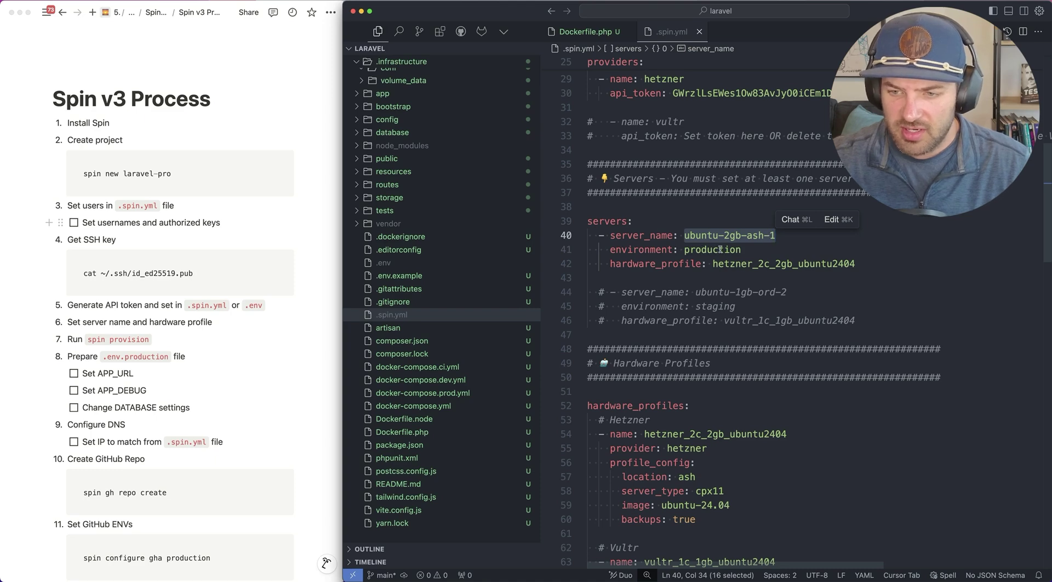
{"action": "left_click_drag", "start_coordinate": [684, 250], "coordinate": [744, 251]}
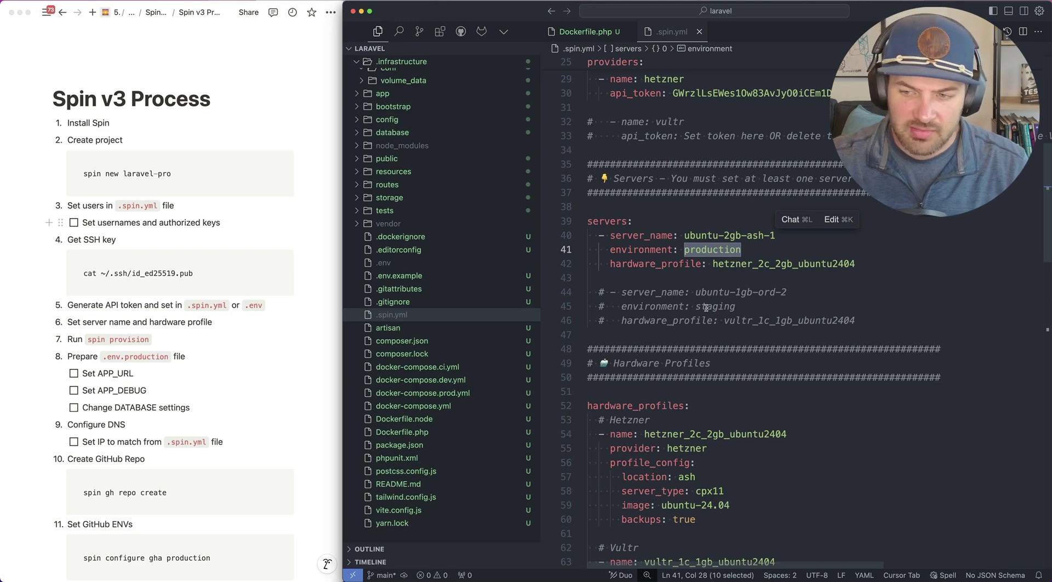
- Review the hetzner_2c_2gb_ubuntu2404 profile settings: a cpx11 server in ash running ubuntu-24.04
{"action": "left_click_drag", "start_coordinate": [713, 264], "coordinate": [857, 265]}
{"action": "scroll", "coordinate": [698, 362], "scroll_direction": "down", "scroll_amount": 5}
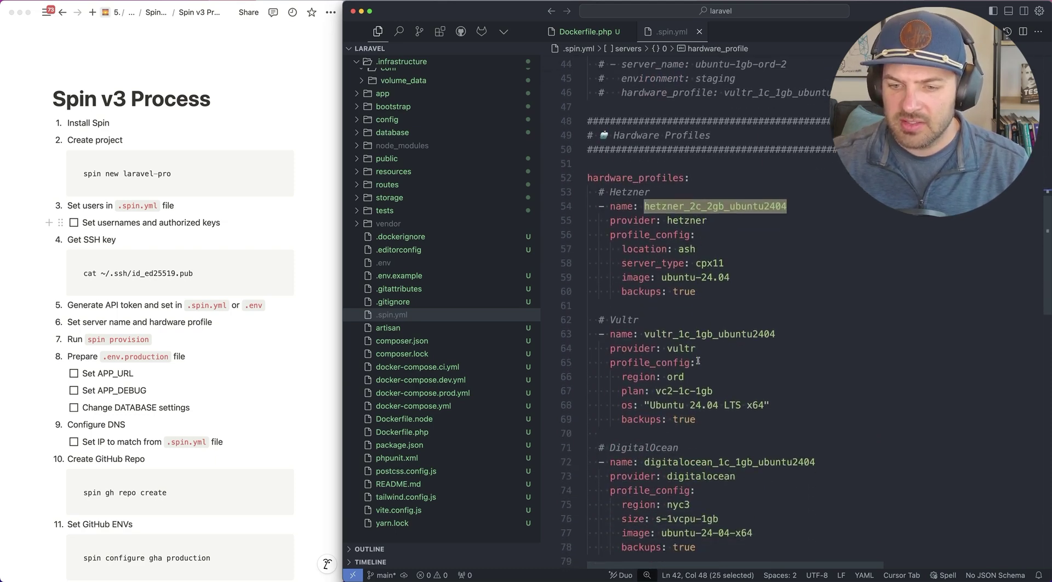
{"action": "scroll", "coordinate": [643, 247], "scroll_direction": "up", "scroll_amount": 2}
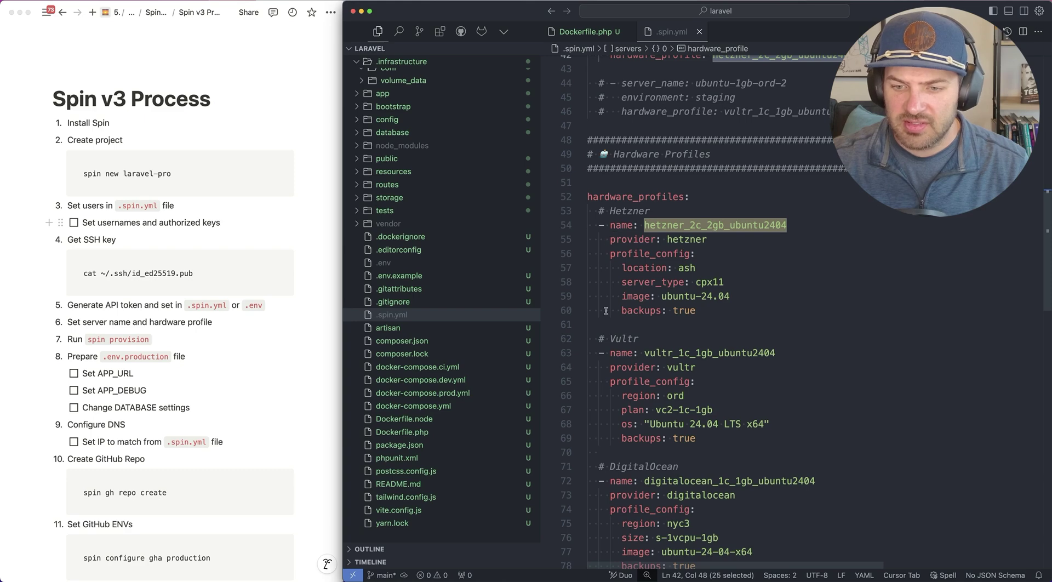
{"action": "scroll", "coordinate": [606, 310], "scroll_direction": "down", "scroll_amount": 2}
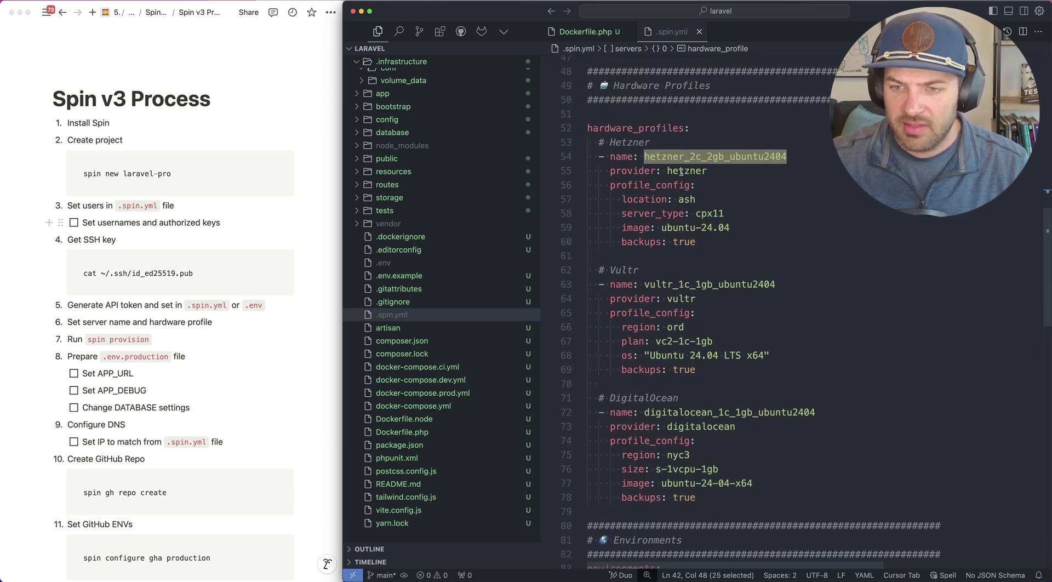
{"action": "mouse_move", "coordinate": [696, 242]}
{"action": "left_mouse_down"}
{"action": "mouse_move", "coordinate": [604, 198]}
{"action": "mouse_move", "coordinate": [621, 176]}
{"action": "left_mouse_up"}
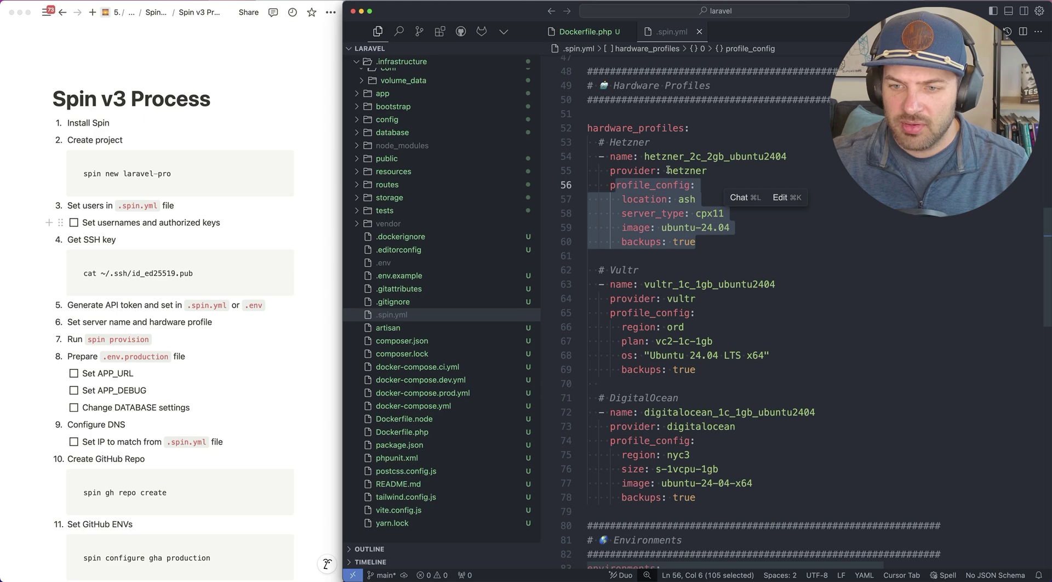
{"action": "double_click", "coordinate": [687, 200]}
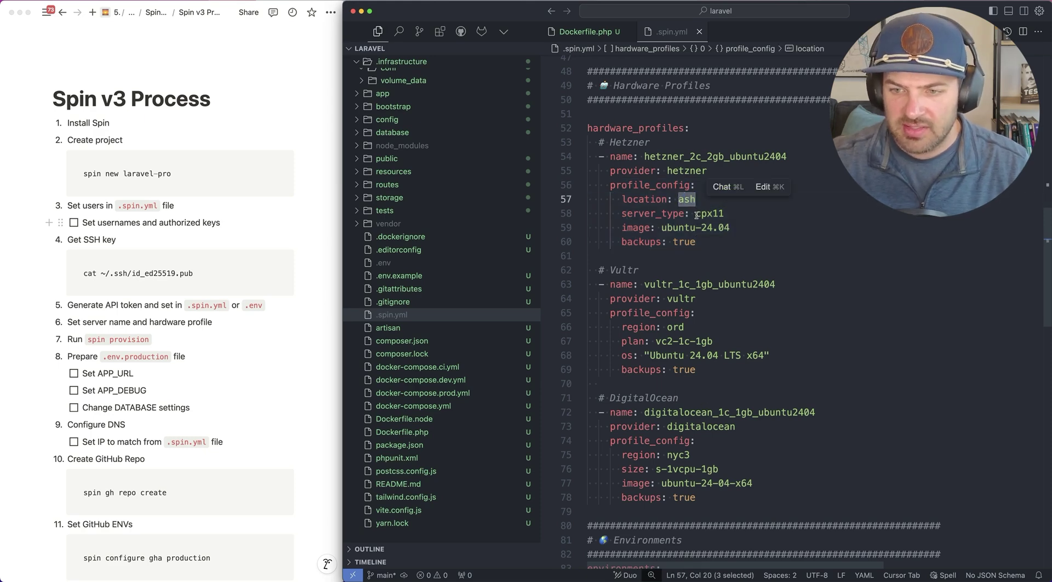
{"action": "left_click_drag", "start_coordinate": [696, 218], "coordinate": [725, 218]}
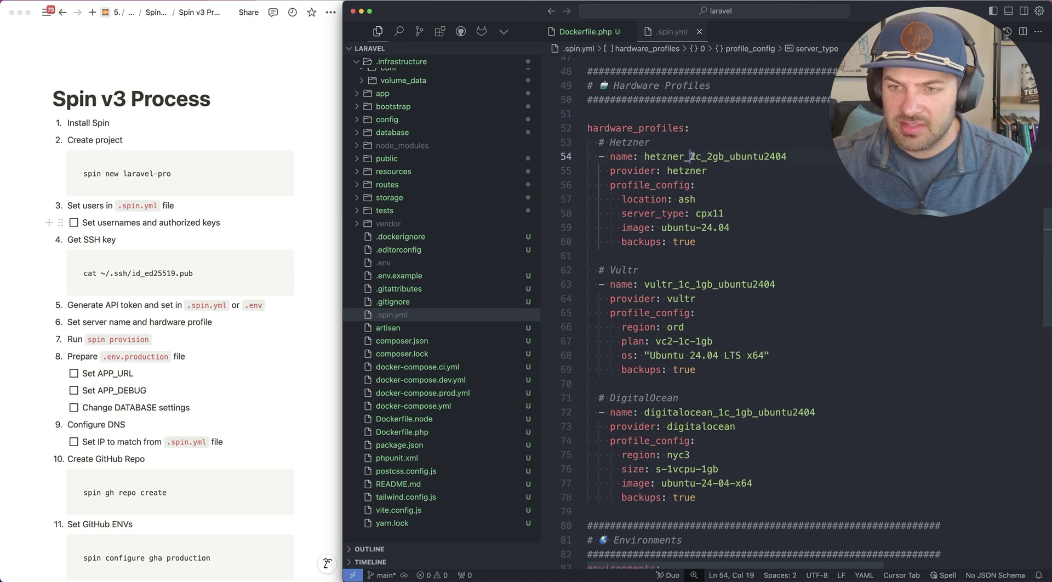
{"action": "left_click_drag", "start_coordinate": [690, 157], "coordinate": [702, 157]}
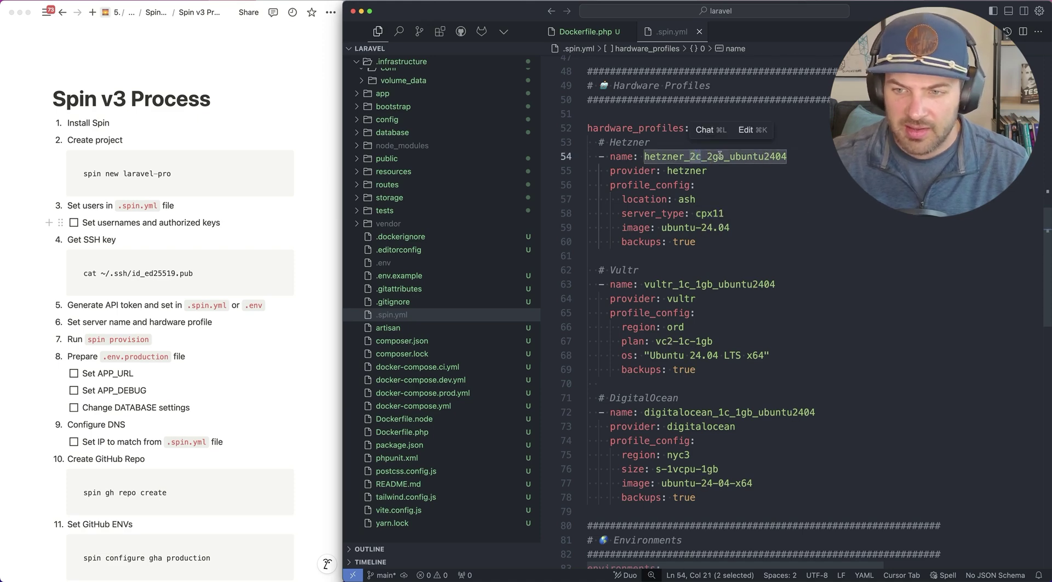
{"action": "left_click_drag", "start_coordinate": [662, 227], "coordinate": [730, 222]}
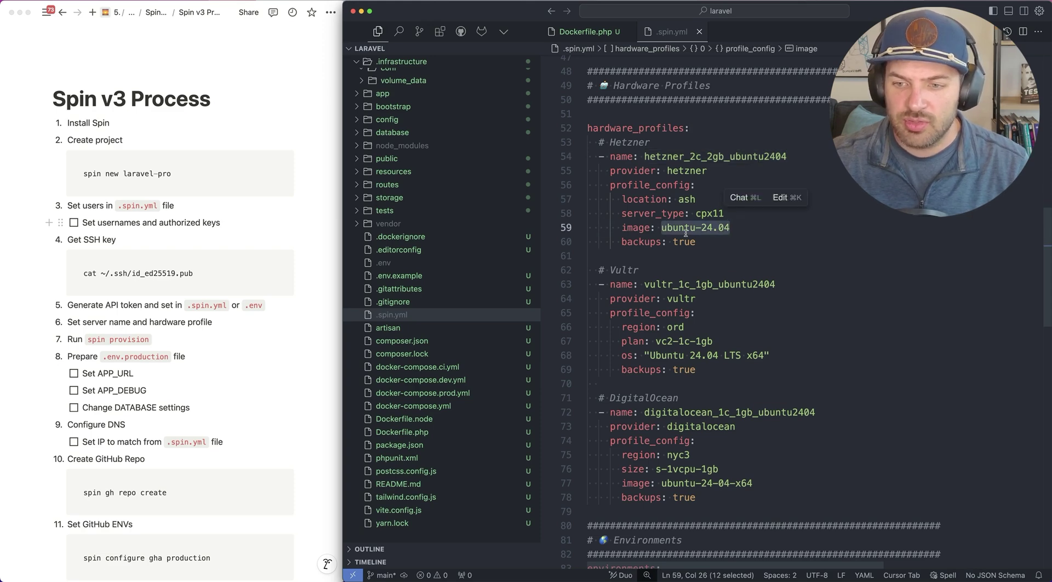
{"action": "scroll", "coordinate": [686, 233], "scroll_direction": "up", "scroll_amount": 6}
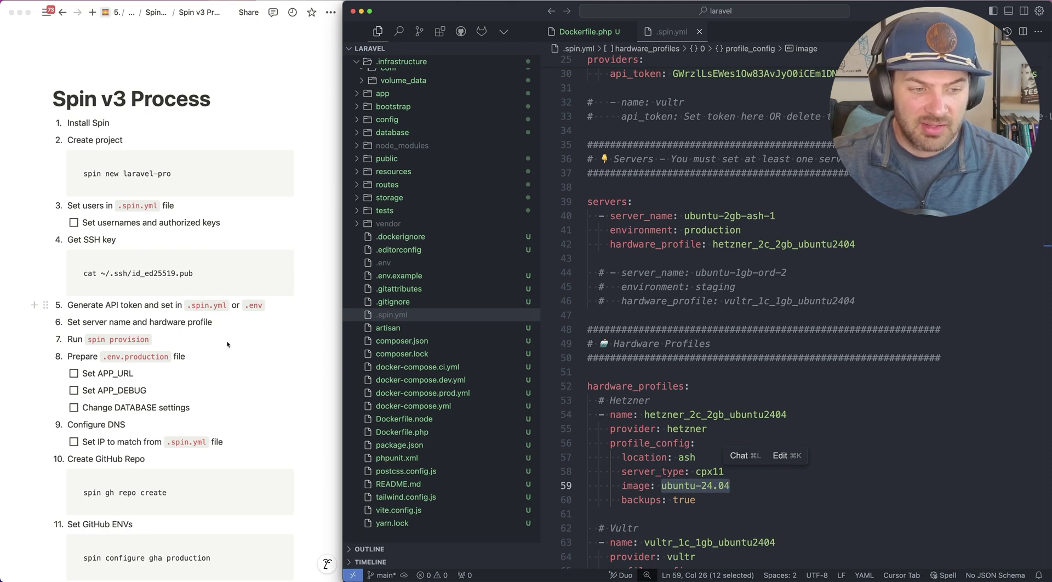
- Run spin provision in the editor's terminal, then bring up the Hetzner Cloud Console
{"action": "key", "text": "Up"}
{"action": "key", "text": "Up"}
{"action": "key", "text": "Up"}
{"action": "key", "text": "ctrl+grave"}
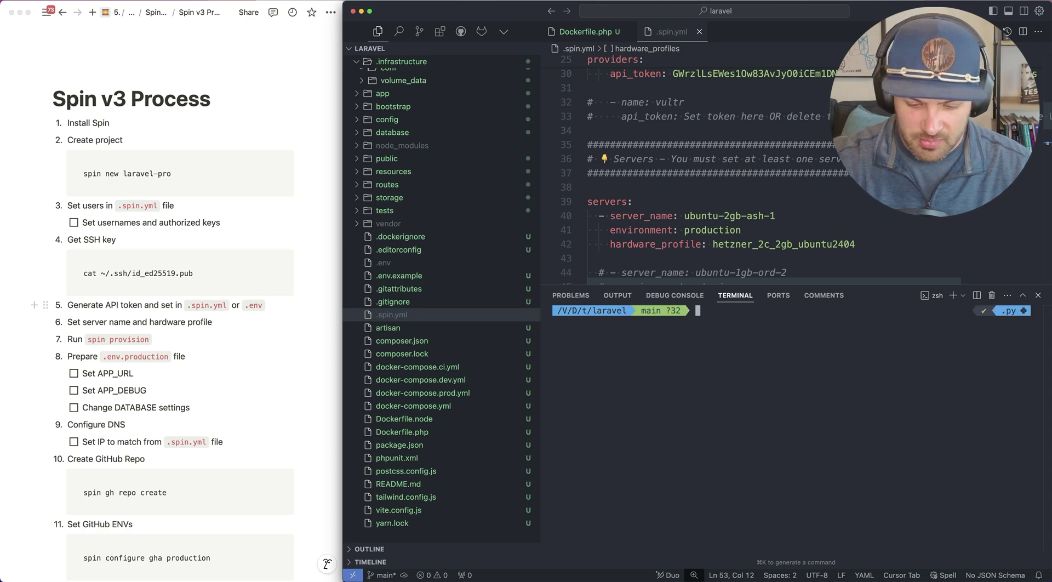
{"action": "type", "text": "spin provisio"}
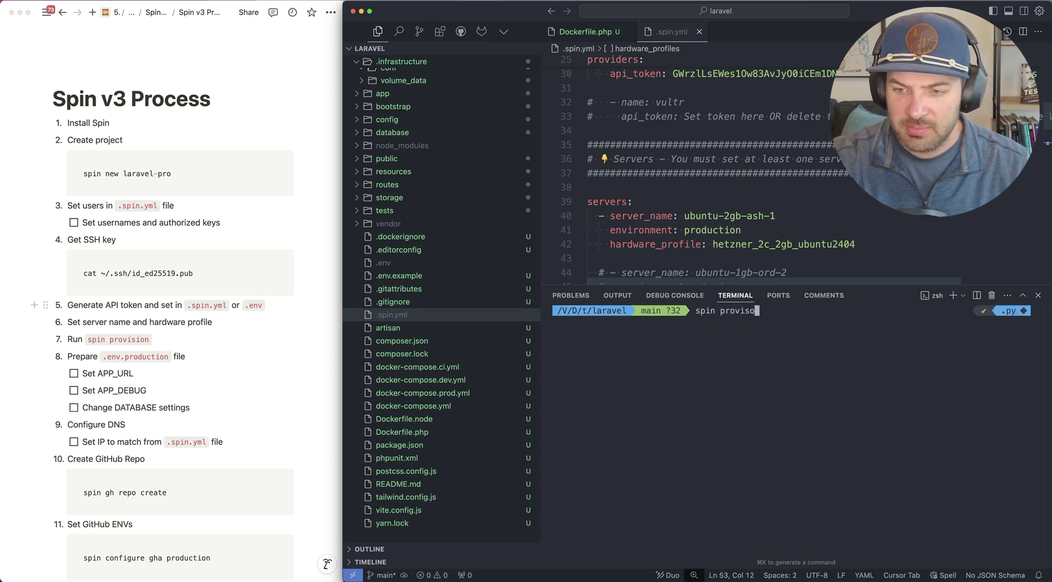
{"action": "type", "text": "n"}
{"action": "key", "text": "Return"}
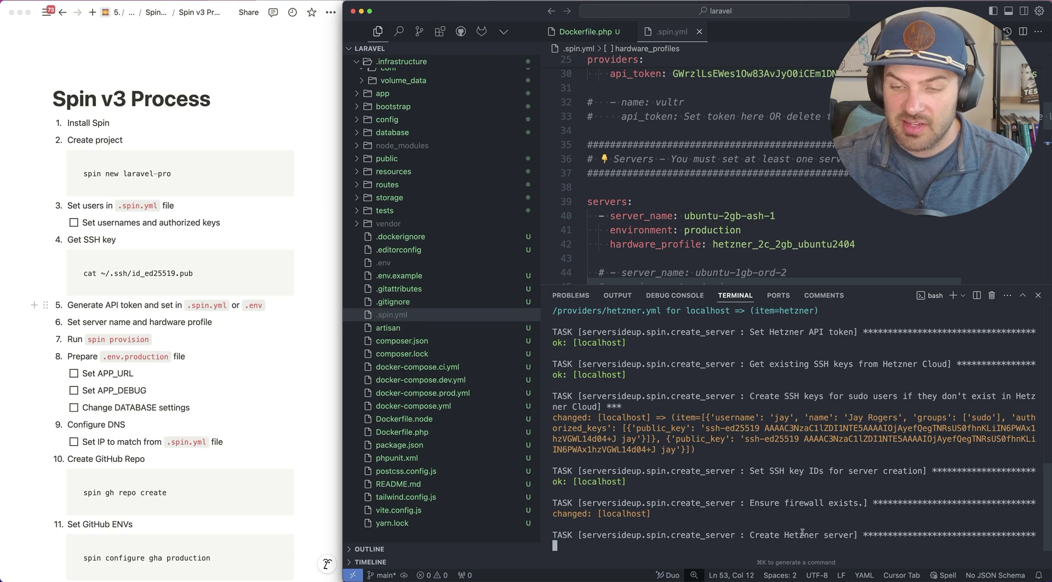
{"action": "key", "text": "super+Tab"}
{"action": "key", "text": "Escape"}
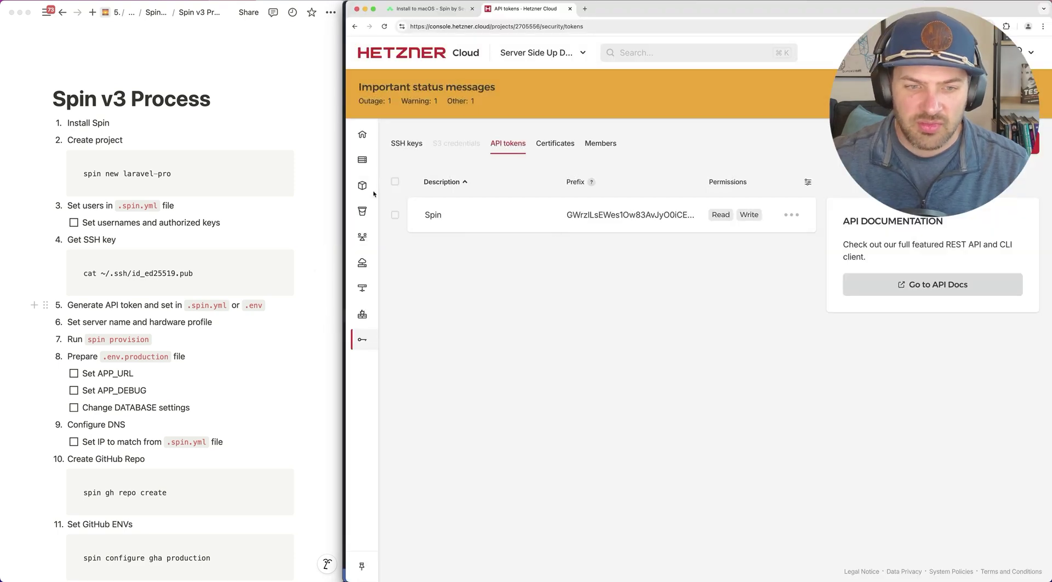
- Inspect server ubuntu-2gb-ash-1 and its spin-web-firewall rules, then go back to the Servers list
{"action": "left_click", "coordinate": [365, 161]}
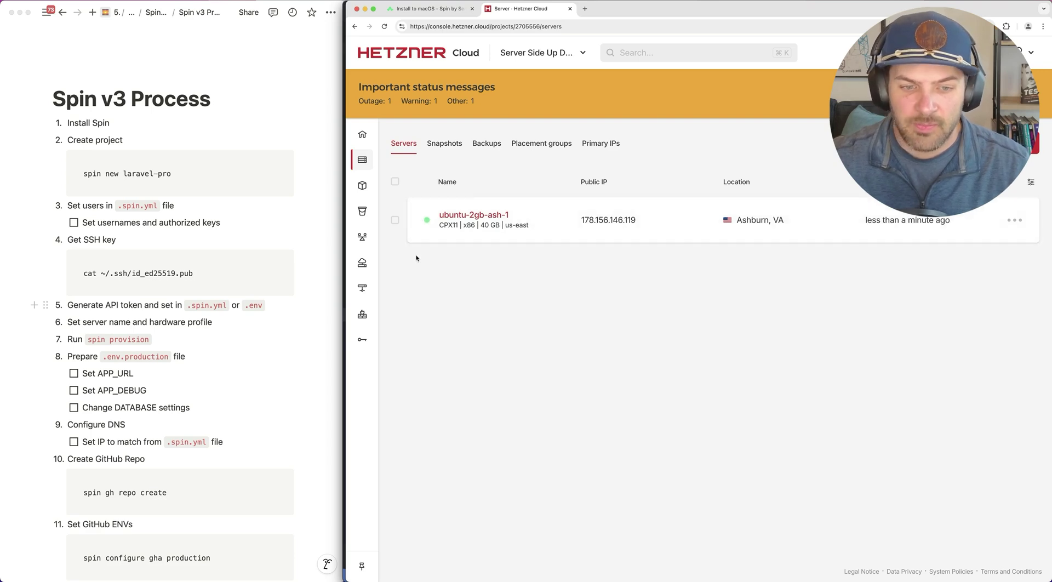
{"action": "mouse_move", "coordinate": [373, 290]}
{"action": "left_click", "coordinate": [472, 216]}
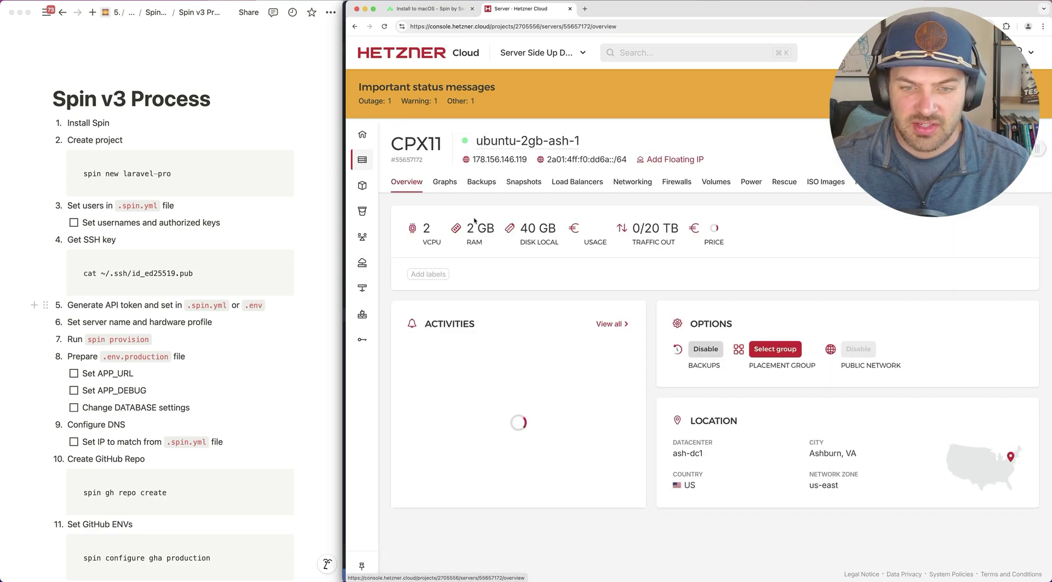
{"action": "left_click", "coordinate": [677, 181]}
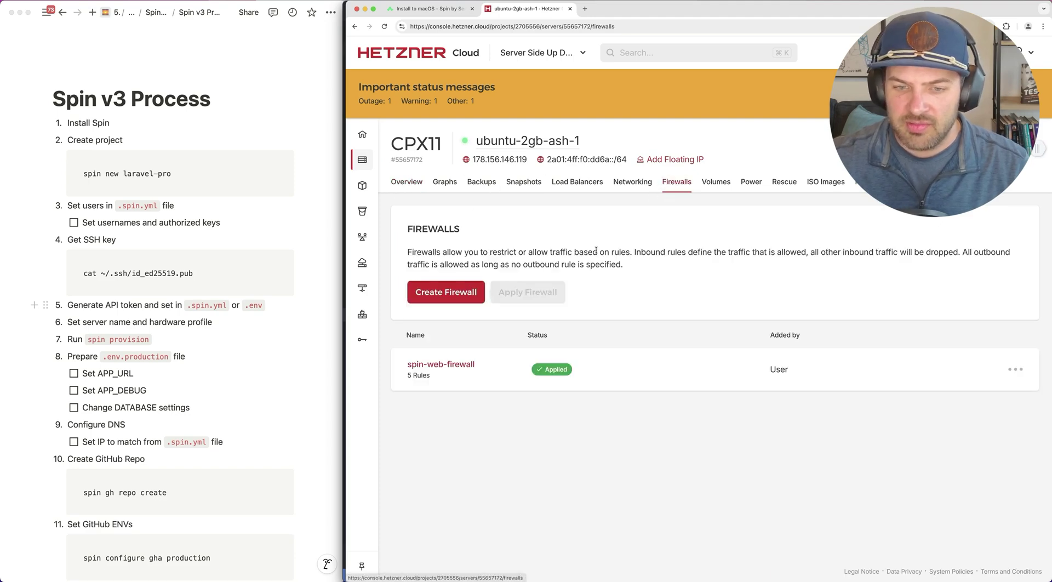
{"action": "left_click", "coordinate": [447, 360]}
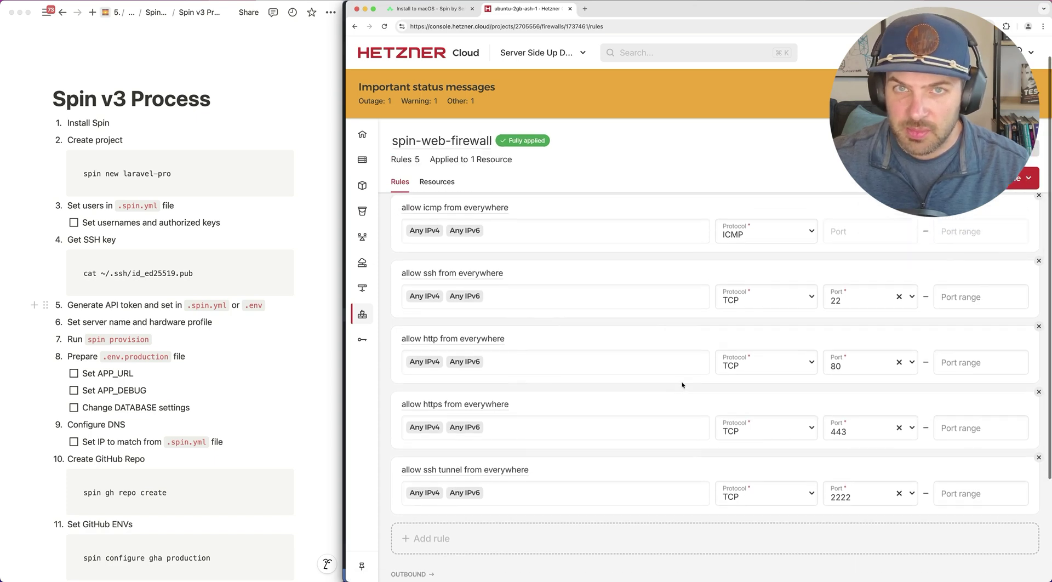
{"action": "left_click", "coordinate": [362, 162]}
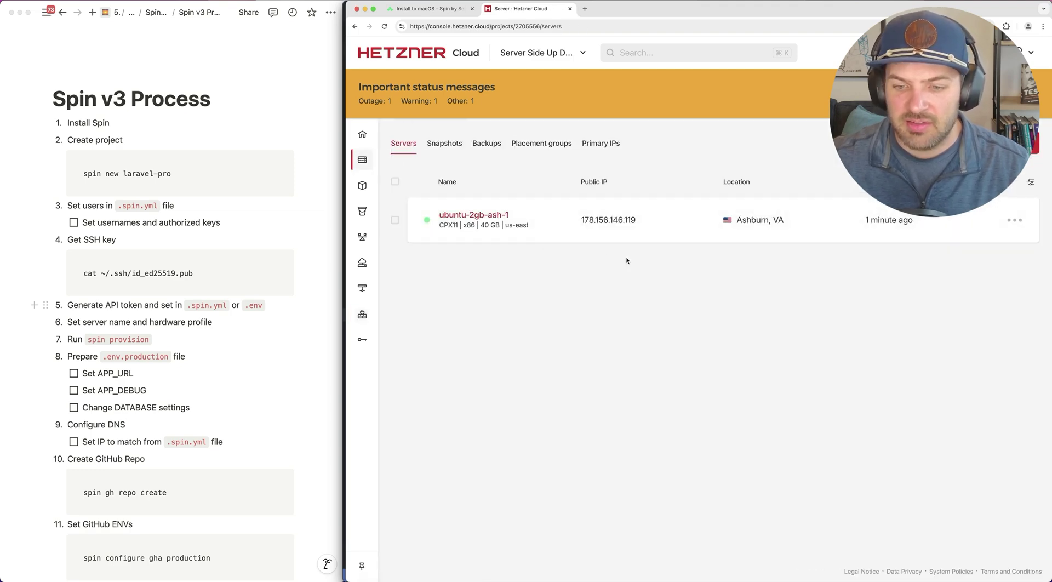
{"action": "key", "text": "super+Tab"}
- Find the ubuntu-2gb-ash-1 entry in .spin.yml and highlight its new address 178.156.146.119
{"action": "scroll", "coordinate": [621, 223], "scroll_direction": "down", "scroll_amount": 10}
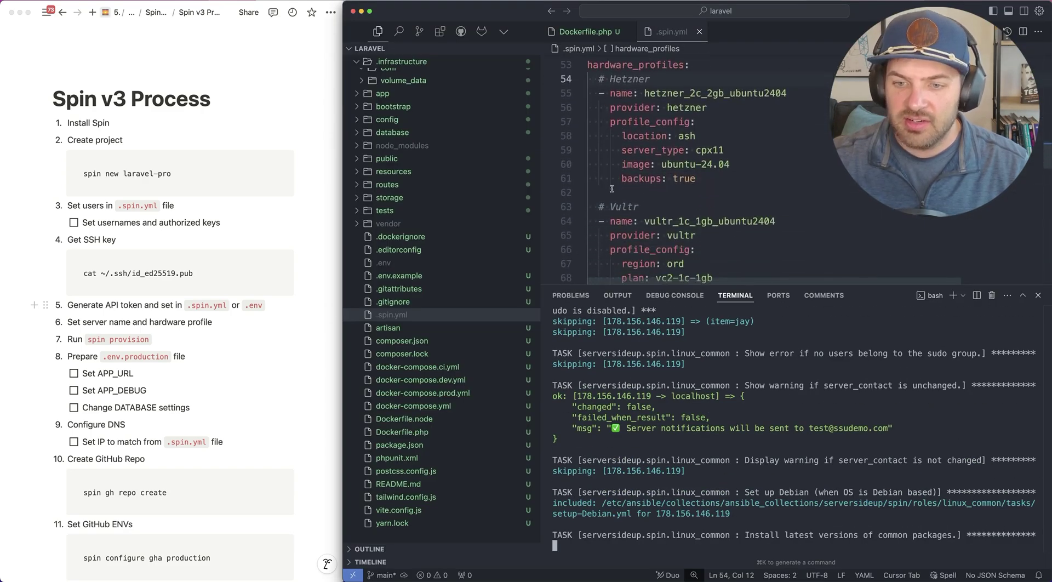
{"action": "scroll", "coordinate": [612, 188], "scroll_direction": "down", "scroll_amount": 5}
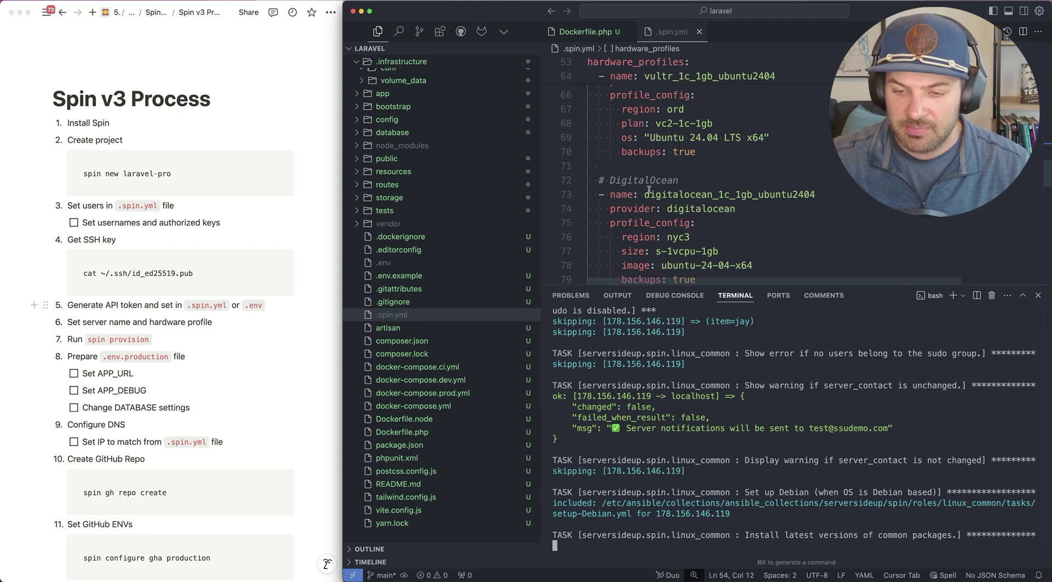
{"action": "scroll", "coordinate": [656, 355], "scroll_direction": "up", "scroll_amount": 5}
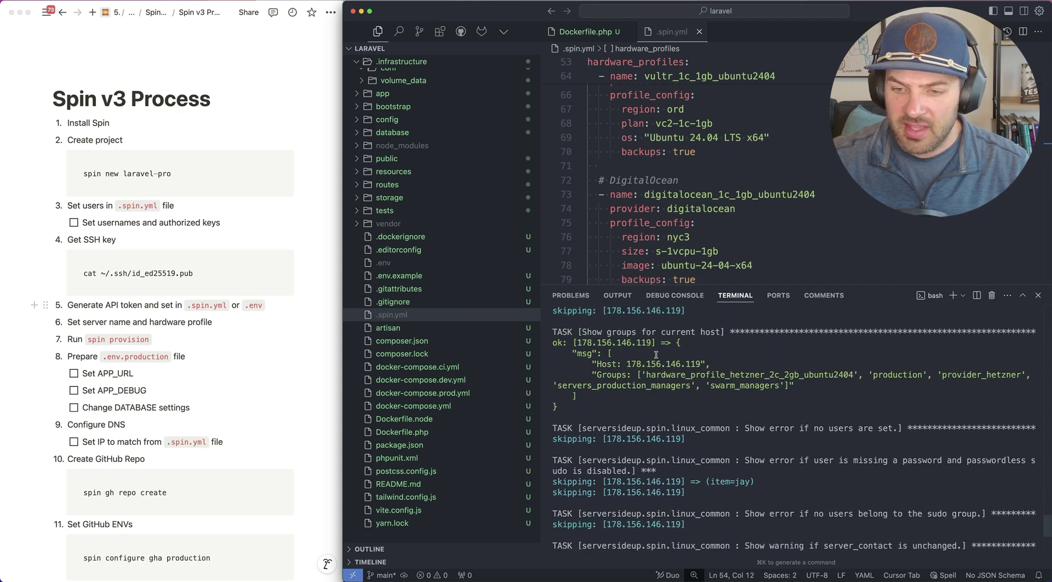
{"action": "scroll", "coordinate": [656, 355], "scroll_direction": "up", "scroll_amount": 3}
{"action": "scroll", "coordinate": [651, 207], "scroll_direction": "up", "scroll_amount": 3}
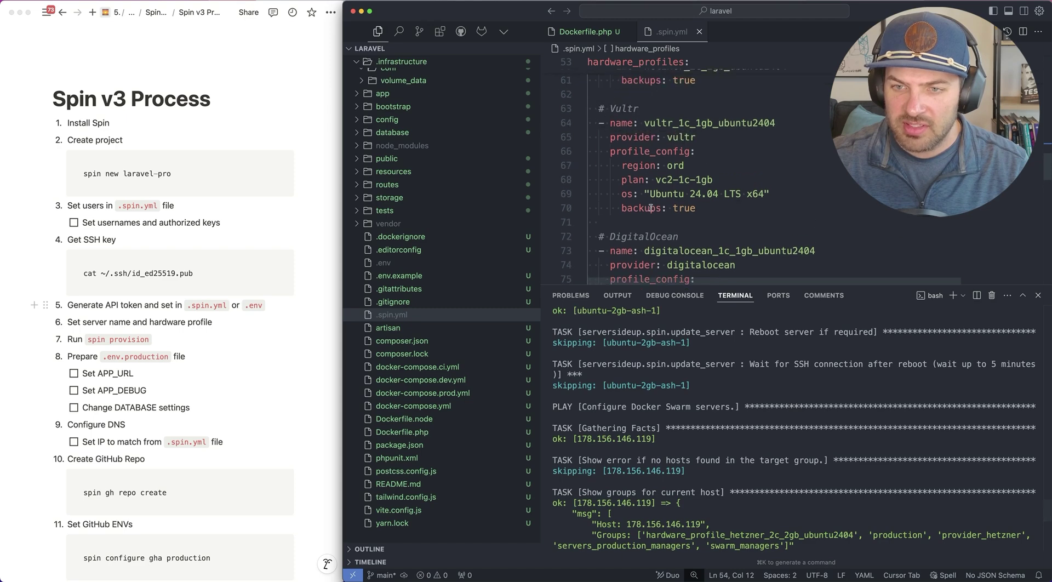
{"action": "scroll", "coordinate": [651, 208], "scroll_direction": "up", "scroll_amount": 7}
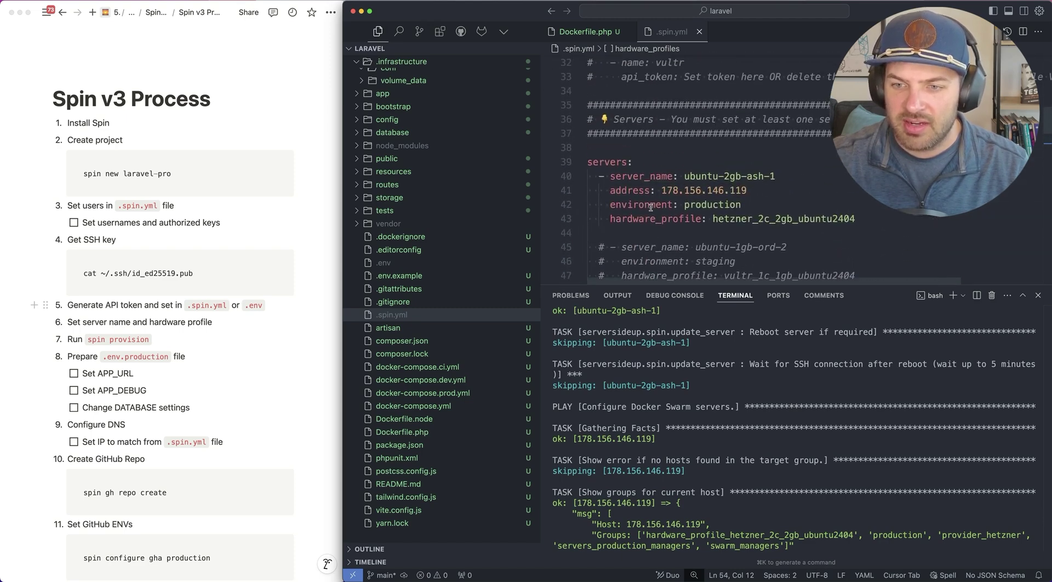
{"action": "mouse_move", "coordinate": [610, 190]}
{"action": "left_mouse_down"}
{"action": "mouse_move", "coordinate": [735, 190]}
{"action": "mouse_move", "coordinate": [750, 176]}
{"action": "mouse_move", "coordinate": [686, 176]}
{"action": "left_mouse_up"}
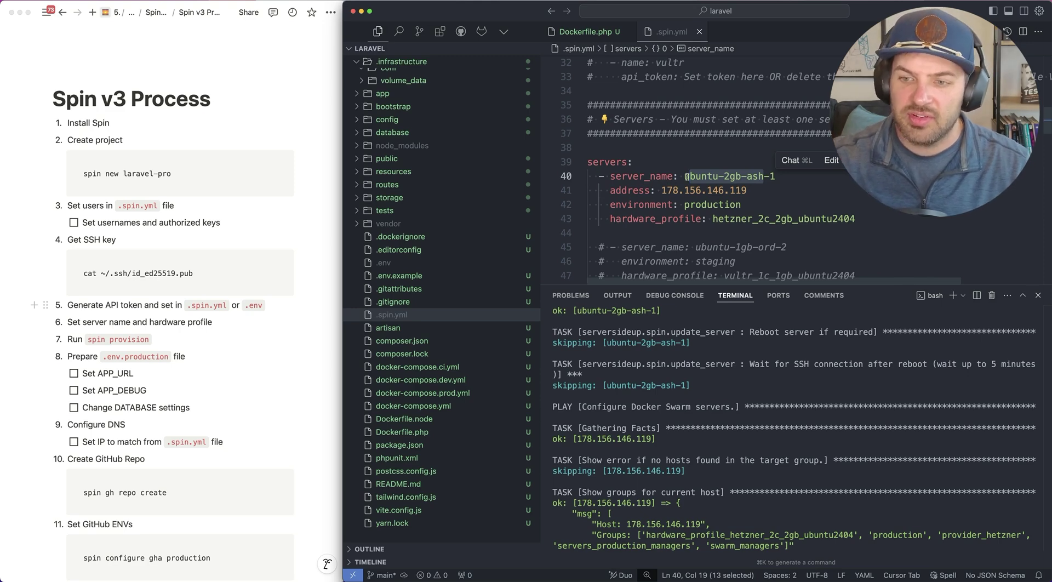
{"action": "left_click", "coordinate": [747, 190]}
{"action": "mouse_move", "coordinate": [746, 190]}
{"action": "left_mouse_down"}
{"action": "mouse_move", "coordinate": [619, 190]}
{"action": "mouse_move", "coordinate": [662, 190]}
{"action": "left_mouse_up"}
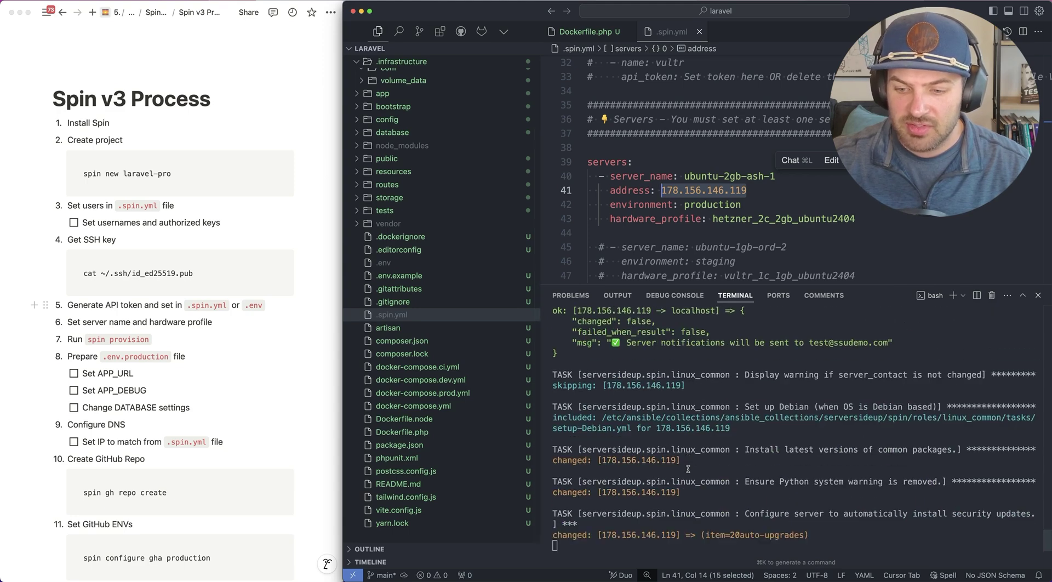
- Duplicate the .env file and rename the copy to .env.production
{"action": "right_click", "coordinate": [395, 264]}
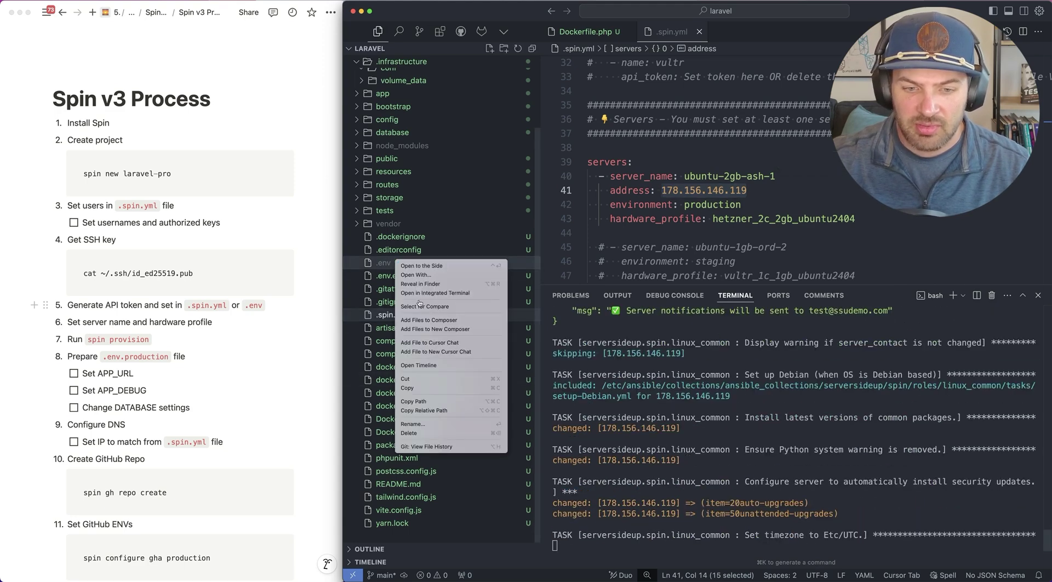
{"action": "left_click", "coordinate": [430, 388]}
{"action": "key", "text": "super+v"}
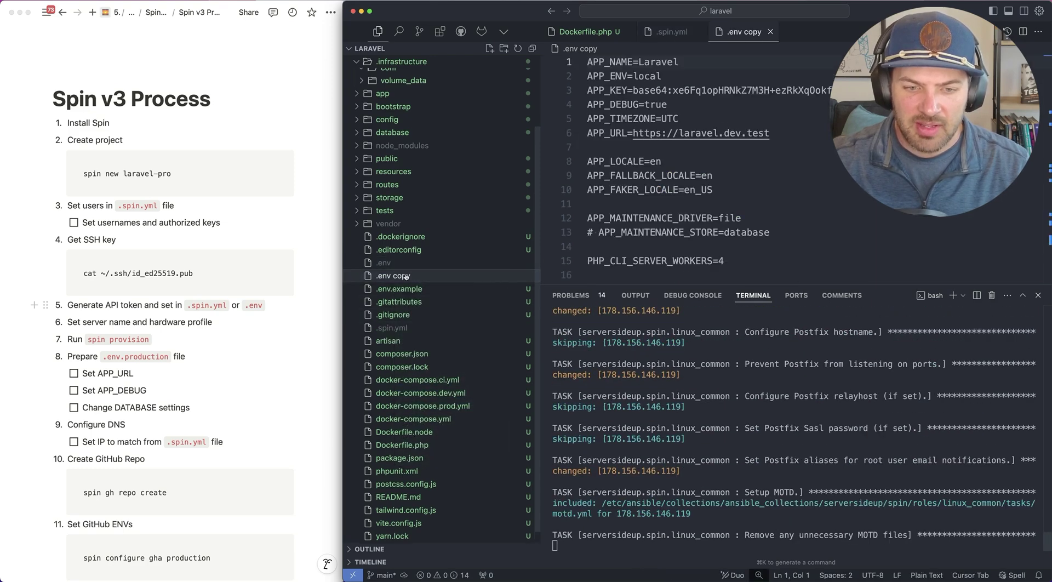
{"action": "right_click", "coordinate": [406, 277]}
{"action": "left_click", "coordinate": [423, 437]}
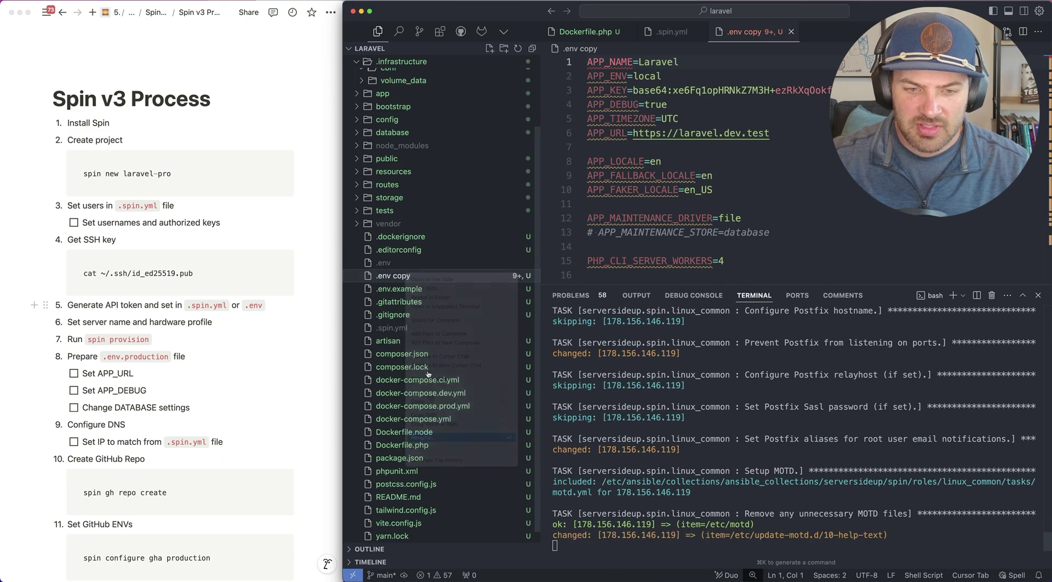
{"action": "left_click", "coordinate": [392, 276]}
{"action": "key", "text": "BackSpace"}
{"action": "key", "text": "BackSpace"}
{"action": "key", "text": "BackSpace"}
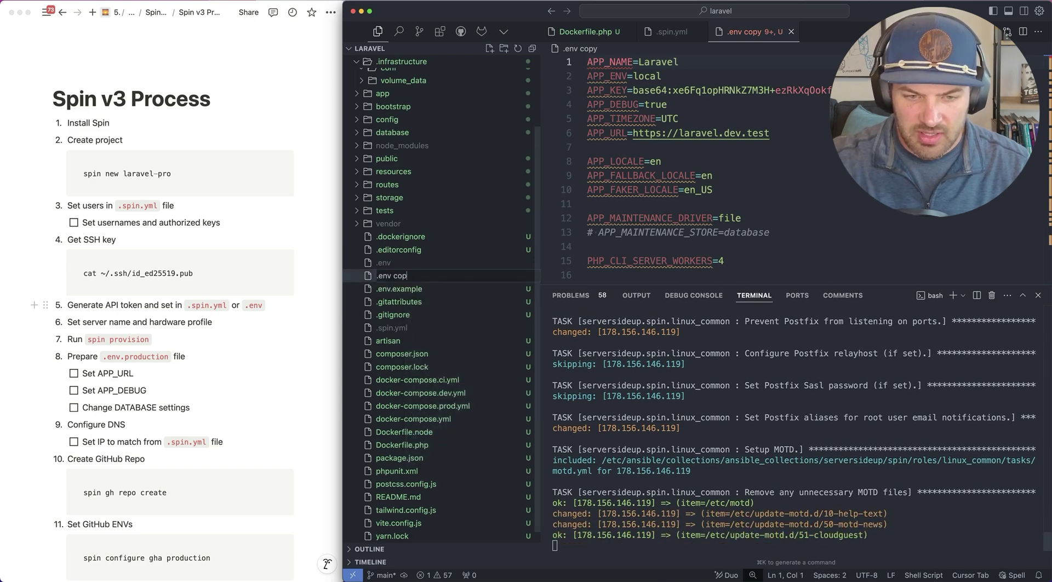
{"action": "type", "text": ".production"}
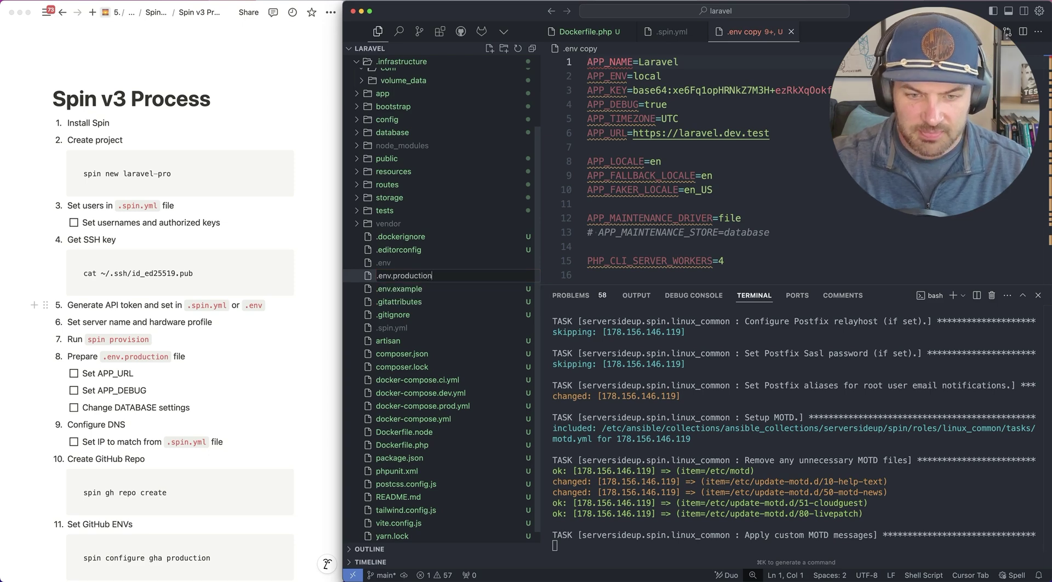
{"action": "key", "text": "Return"}
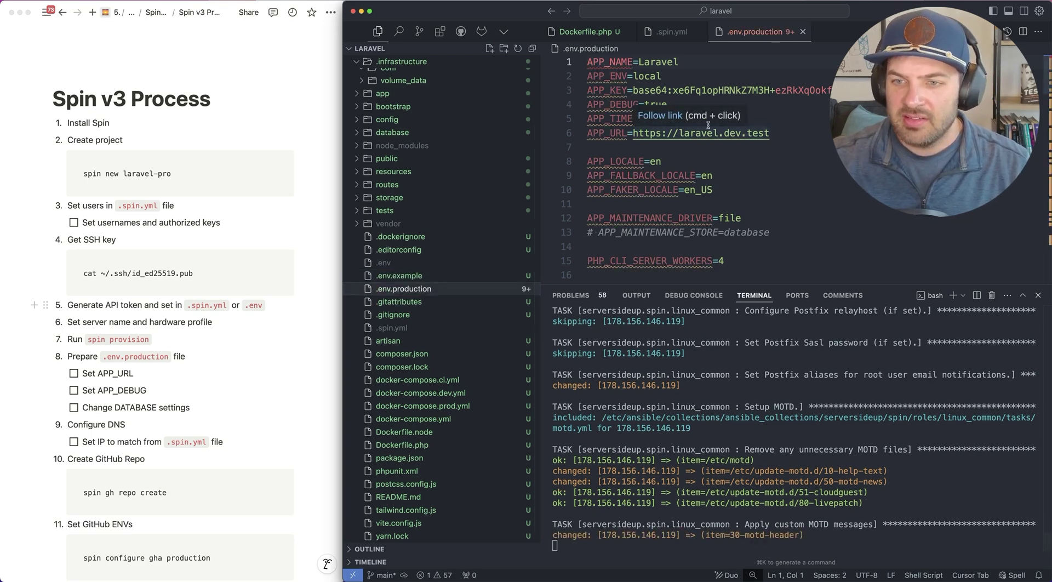
- Set APP_ENV=production, APP_DEBUG=false and APP_URL host php.ssudemo.com in .env.production, then save
{"action": "scroll", "coordinate": [639, 129], "scroll_direction": "down", "scroll_amount": 4}
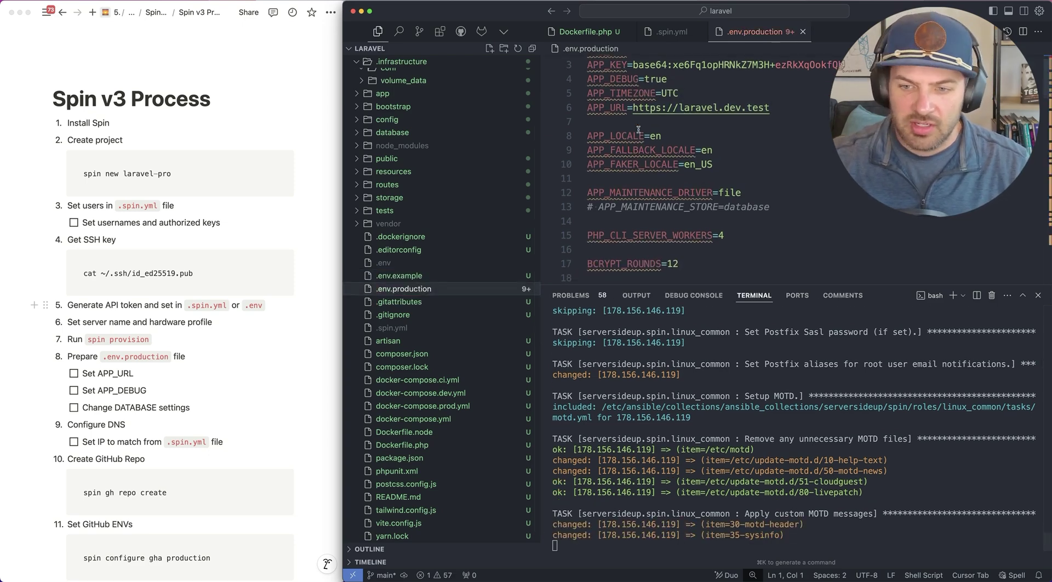
{"action": "scroll", "coordinate": [638, 129], "scroll_direction": "up", "scroll_amount": 4}
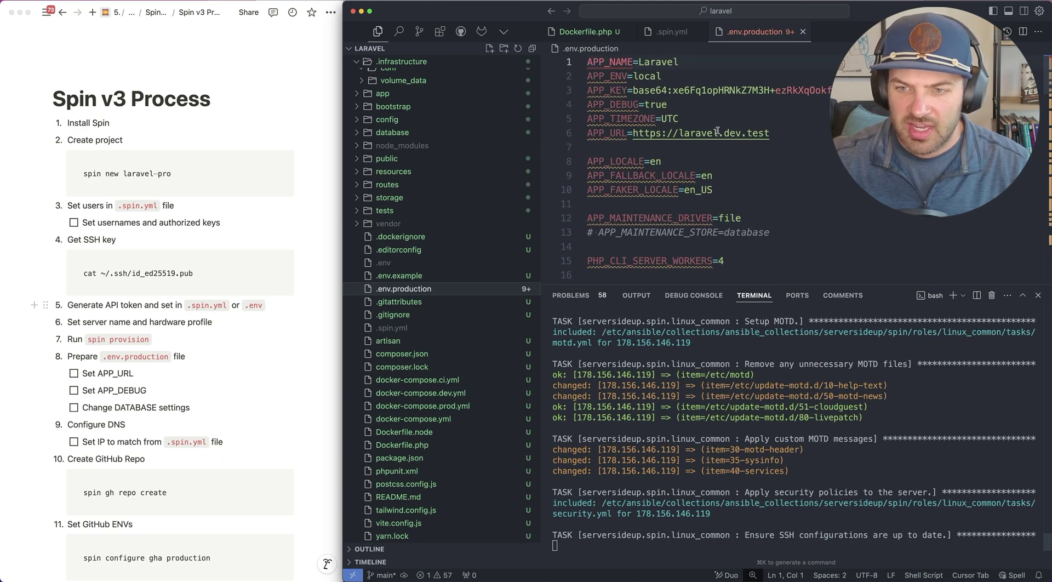
{"action": "scroll", "coordinate": [717, 131], "scroll_direction": "down", "scroll_amount": 20}
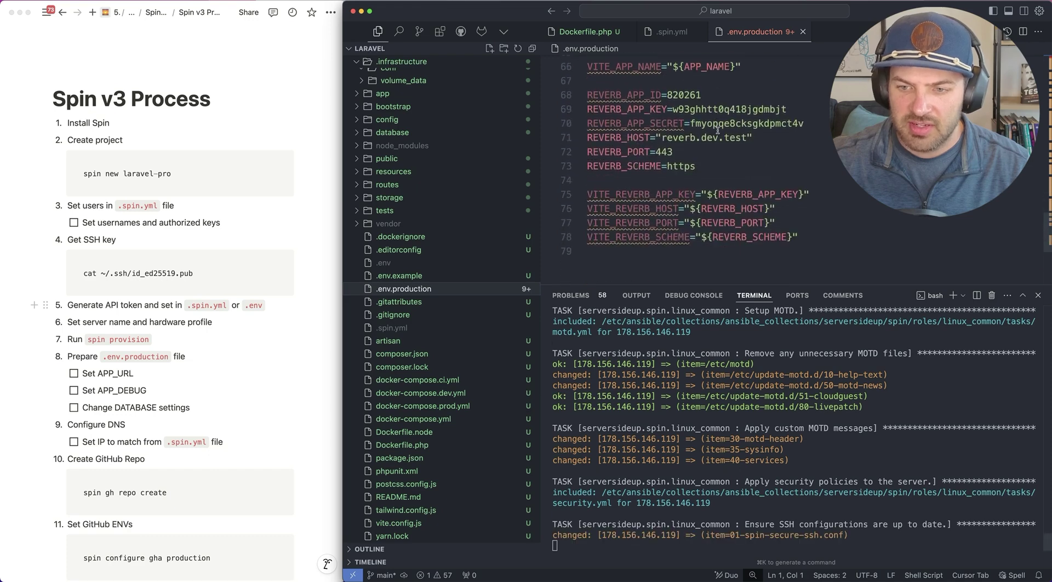
{"action": "scroll", "coordinate": [718, 130], "scroll_direction": "up", "scroll_amount": 20}
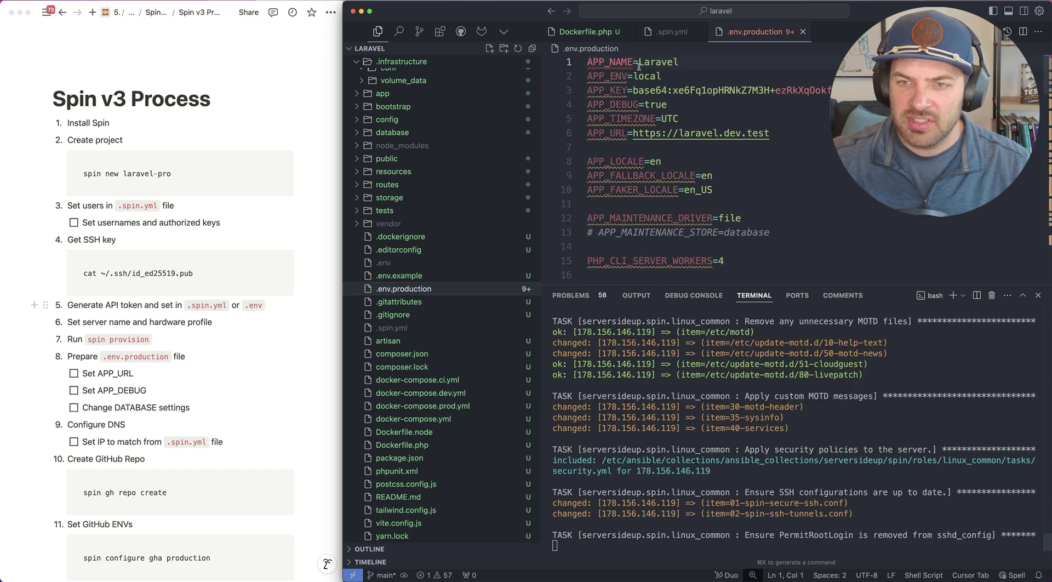
{"action": "double_click", "coordinate": [644, 77]}
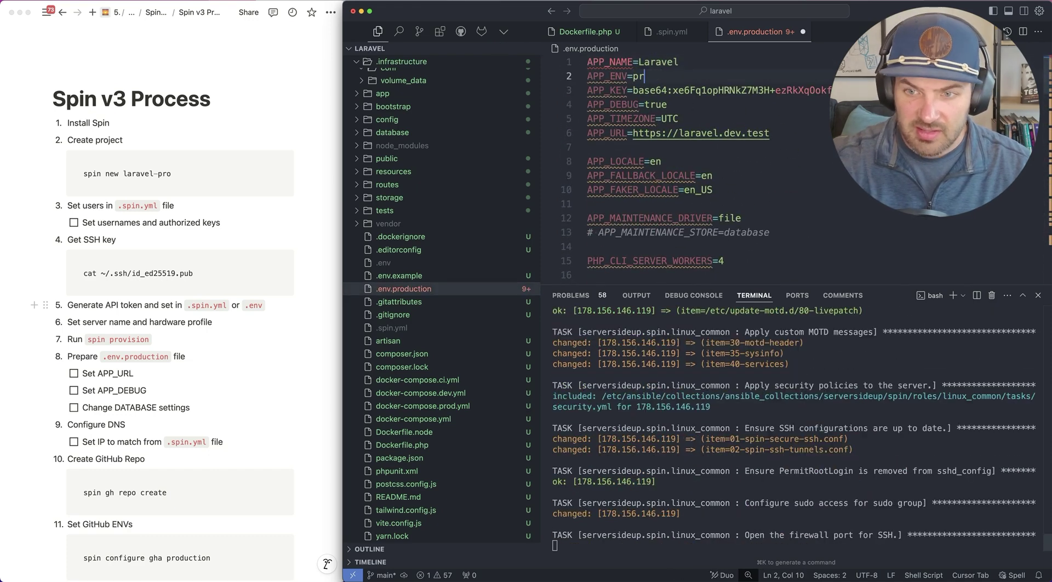
{"action": "type", "text": "pr"}
{"action": "key", "text": "Tab"}
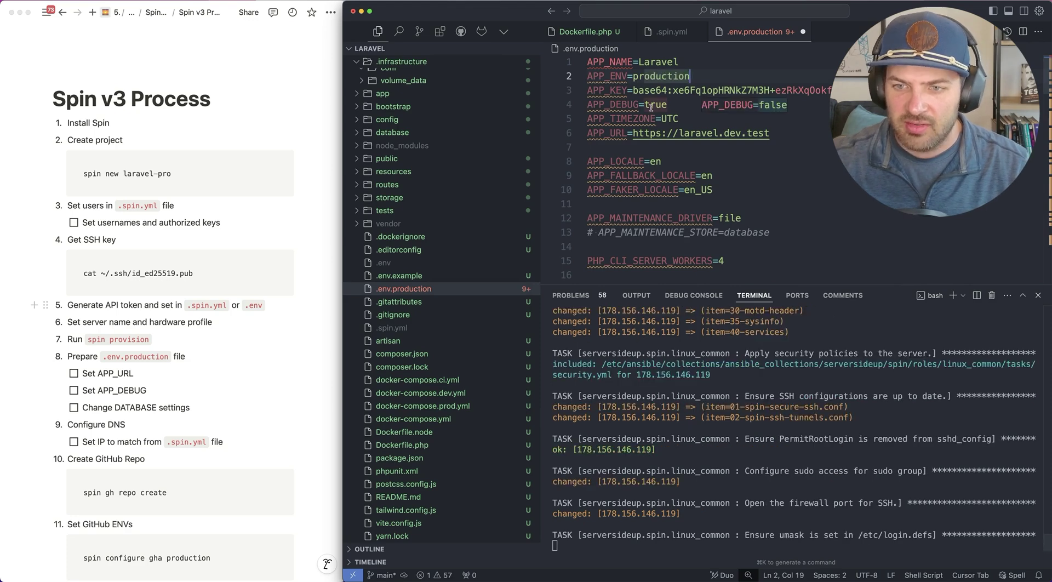
{"action": "key", "text": "Tab"}
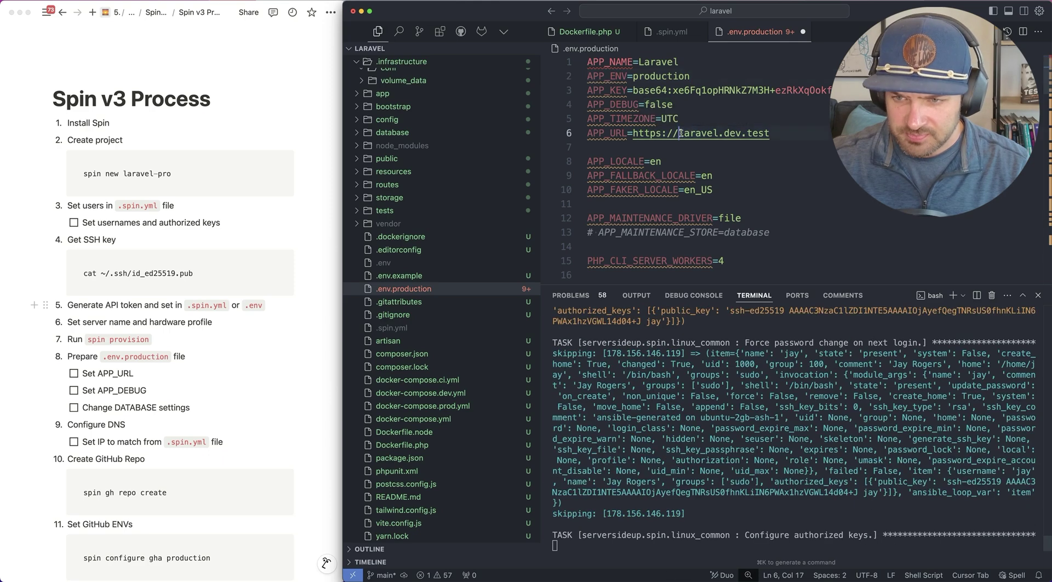
{"action": "left_click_drag", "start_coordinate": [679, 133], "coordinate": [779, 134]}
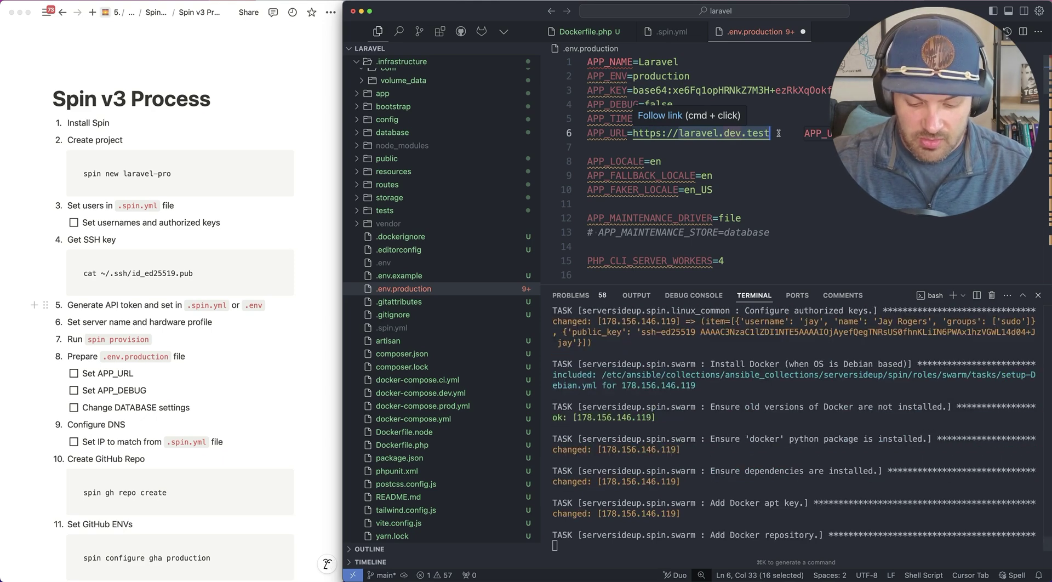
{"action": "type", "text": "php."}
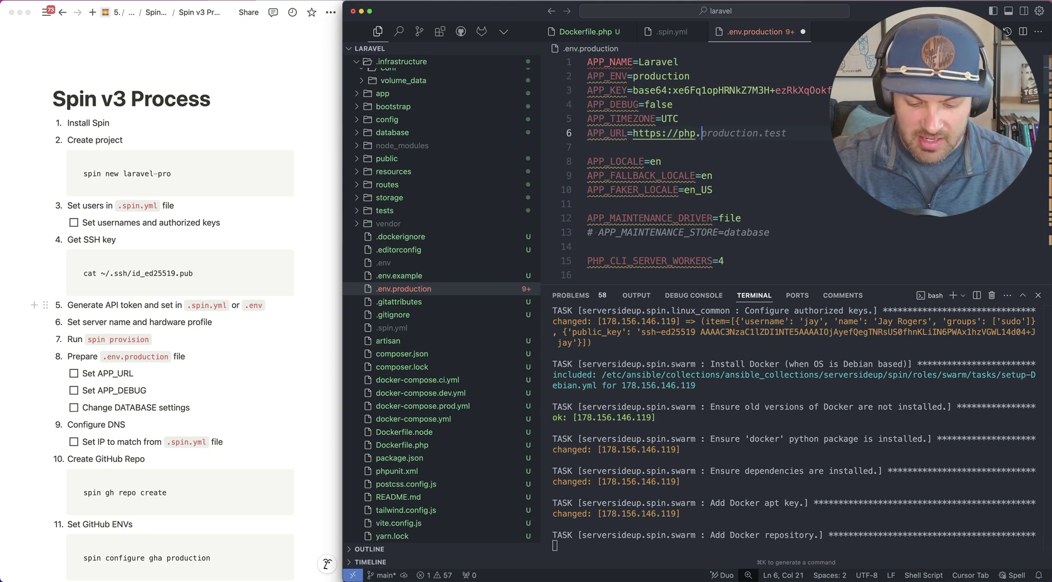
{"action": "type", "text": "ssudemo.com"}
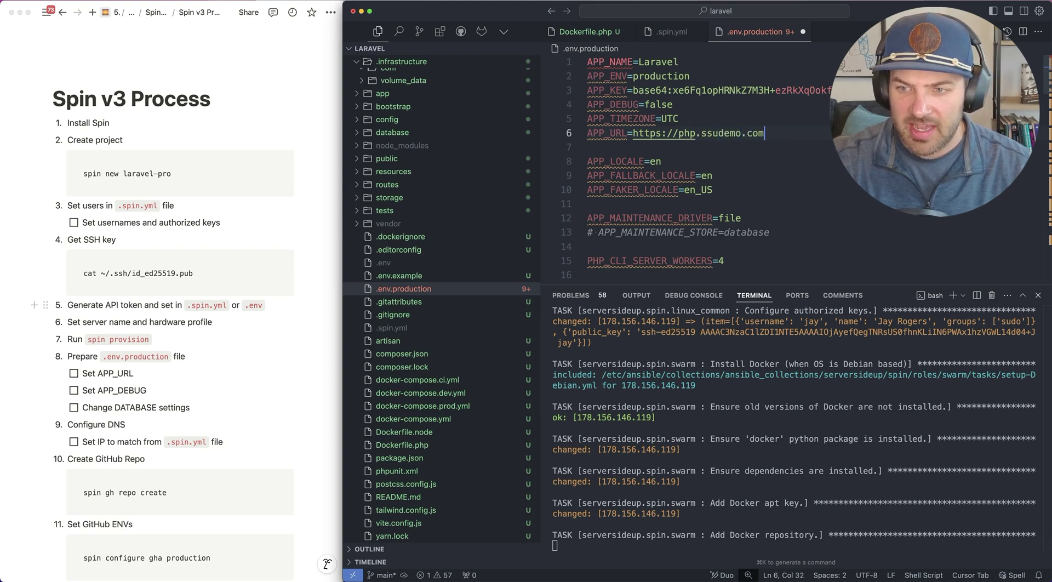
{"action": "key", "text": "super+s"}
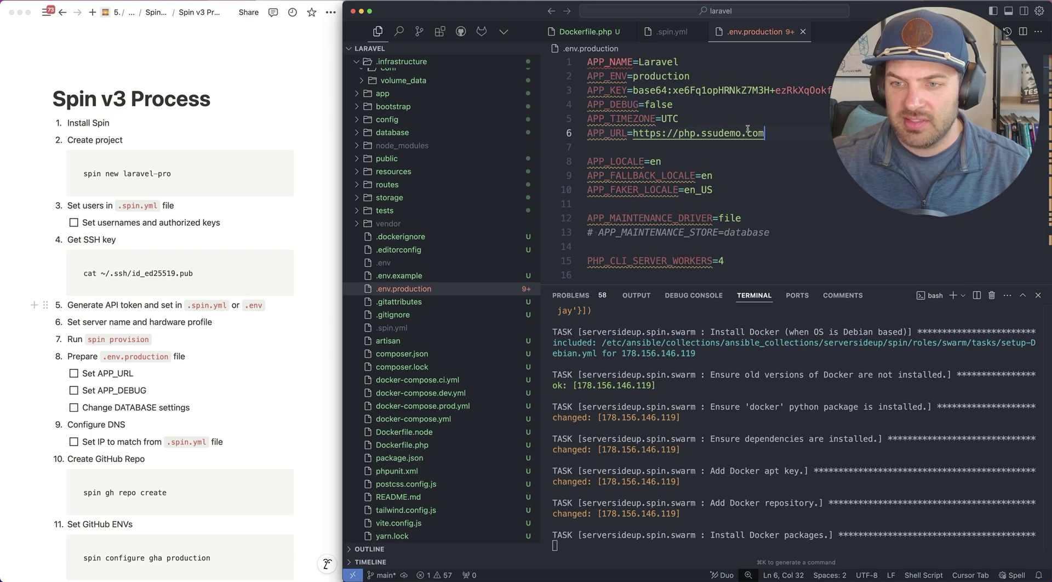
- Copy the server address 178.156.146.119 from .spin.yml
{"action": "left_click_drag", "start_coordinate": [765, 133], "coordinate": [679, 134]}
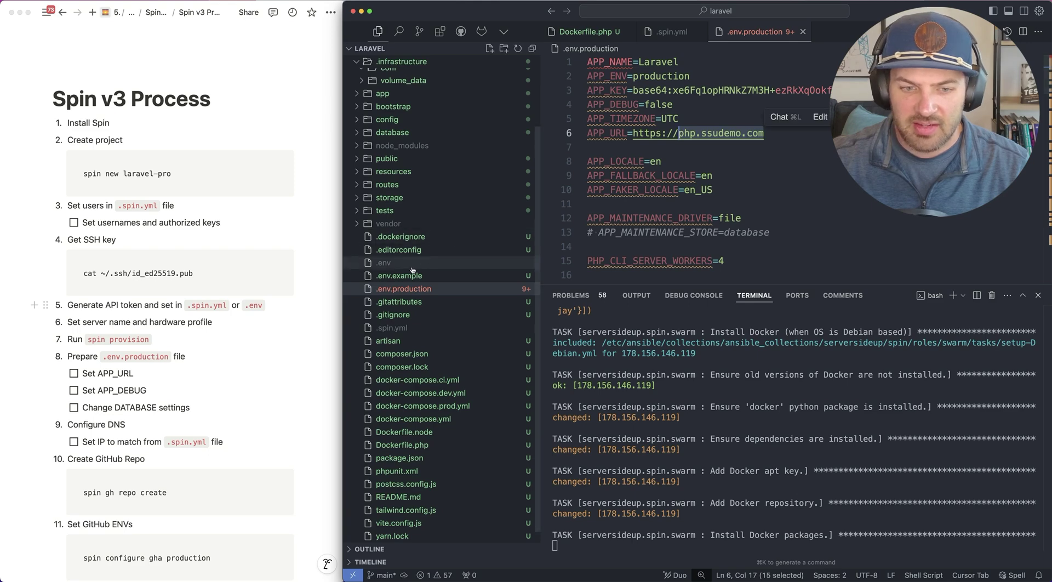
{"action": "left_click", "coordinate": [400, 327]}
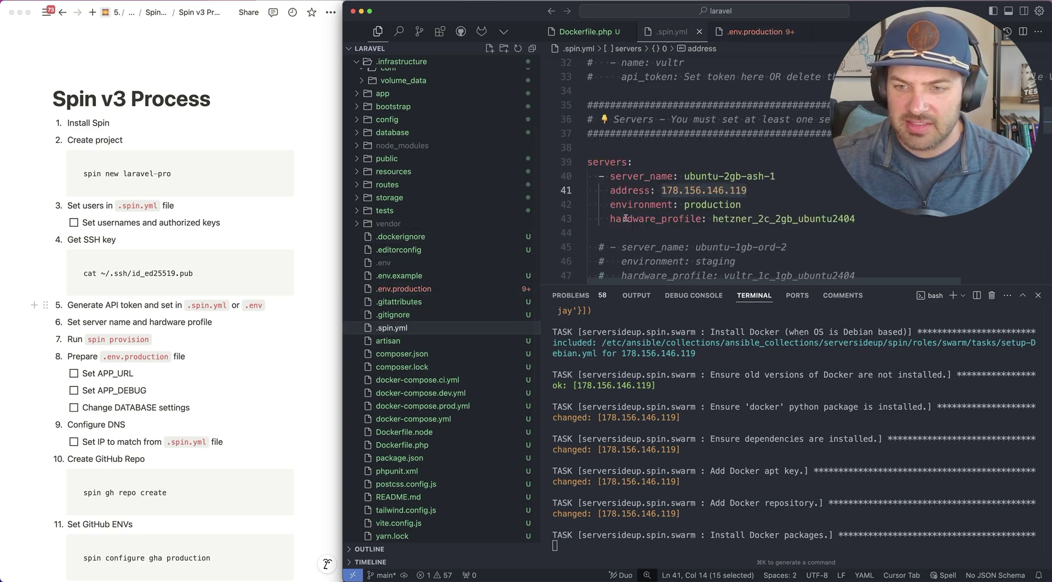
{"action": "left_click_drag", "start_coordinate": [750, 190], "coordinate": [663, 190]}
{"action": "key", "text": "super+c"}
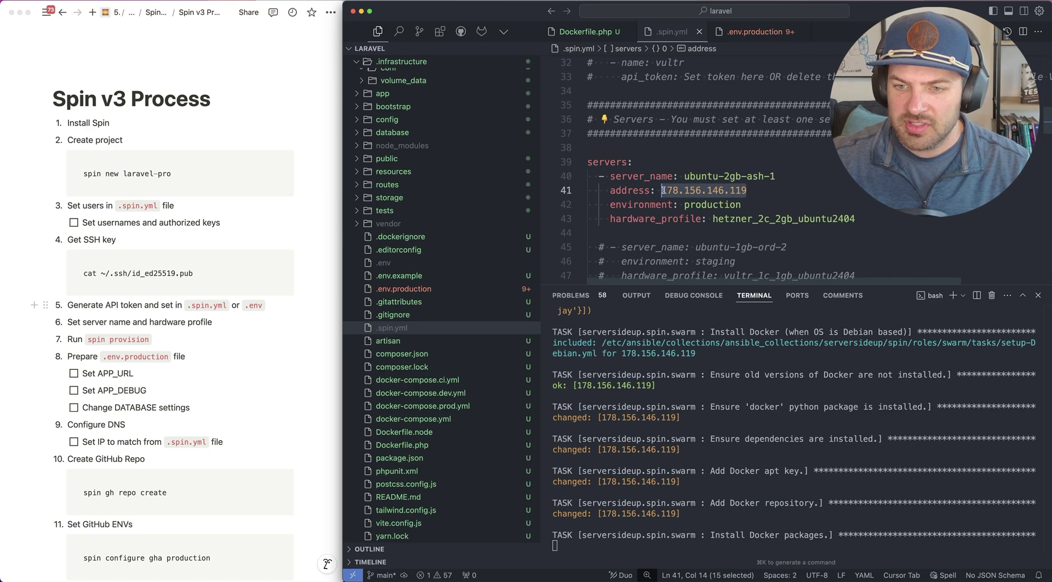
{"action": "key", "text": "super+Tab"}
- Go to the DNS records of ssudemo.com in the Cloudflare dashboard
{"action": "key", "text": "super+t"}
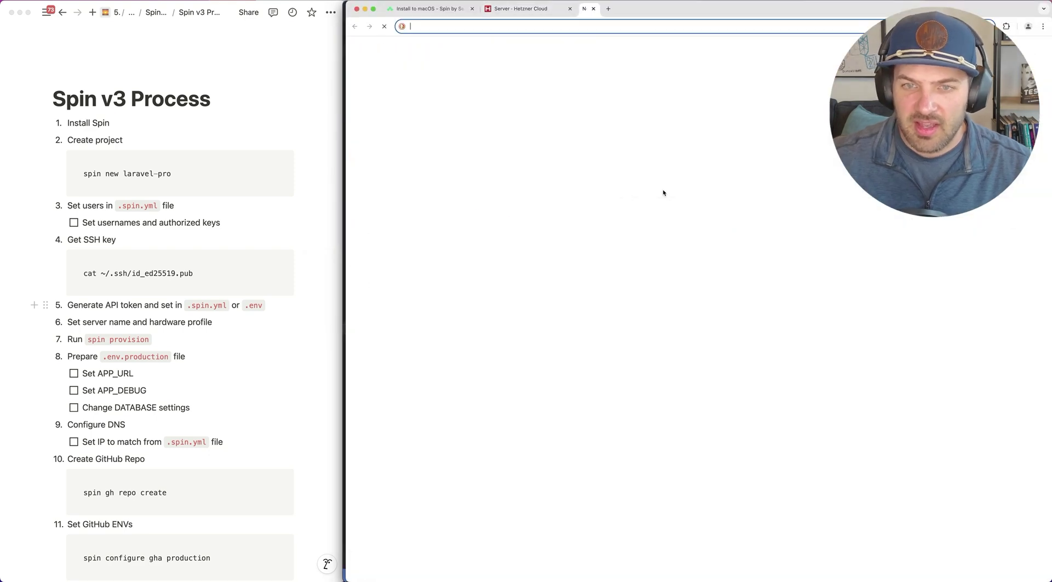
{"action": "type", "text": "clou"}
{"action": "key", "text": "Return"}
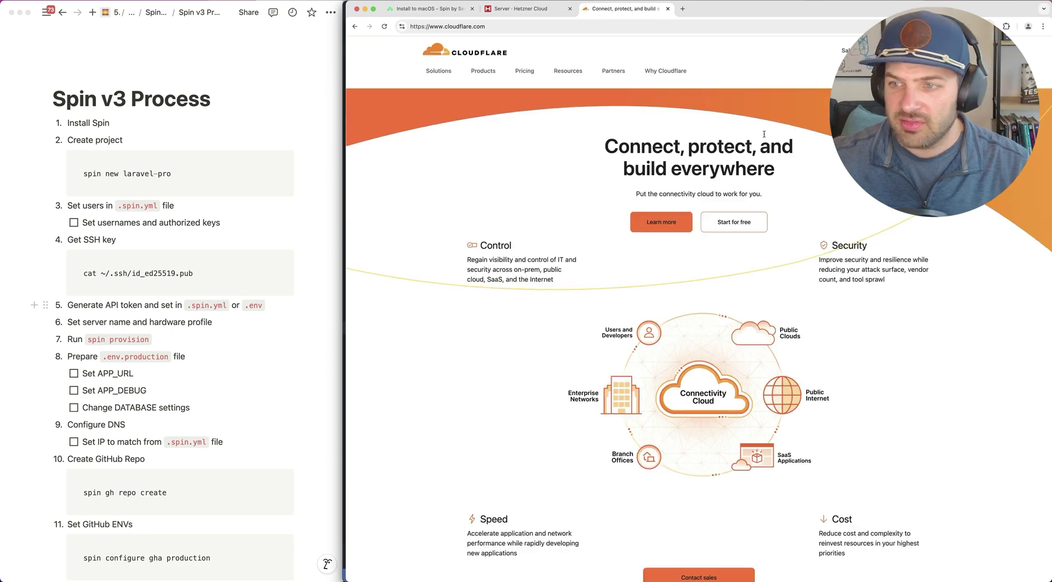
{"action": "left_click", "coordinate": [871, 50]}
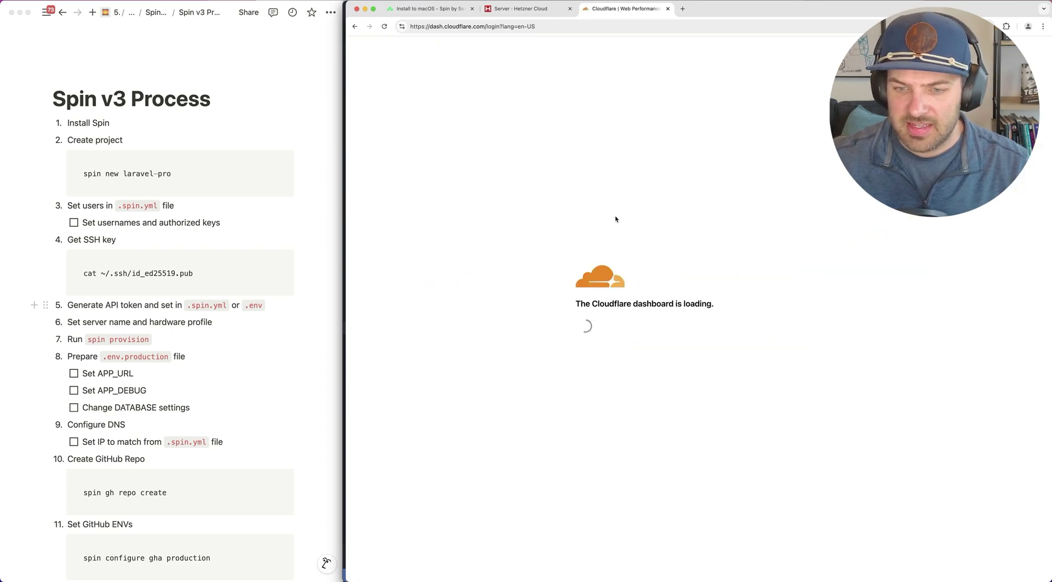
{"action": "left_click", "coordinate": [532, 240]}
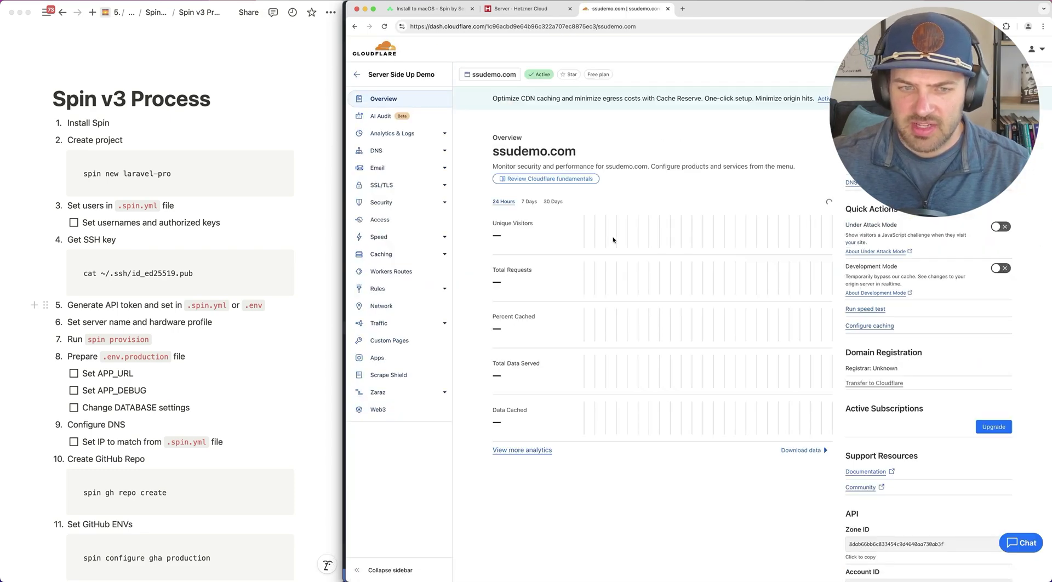
{"action": "left_click", "coordinate": [376, 150]}
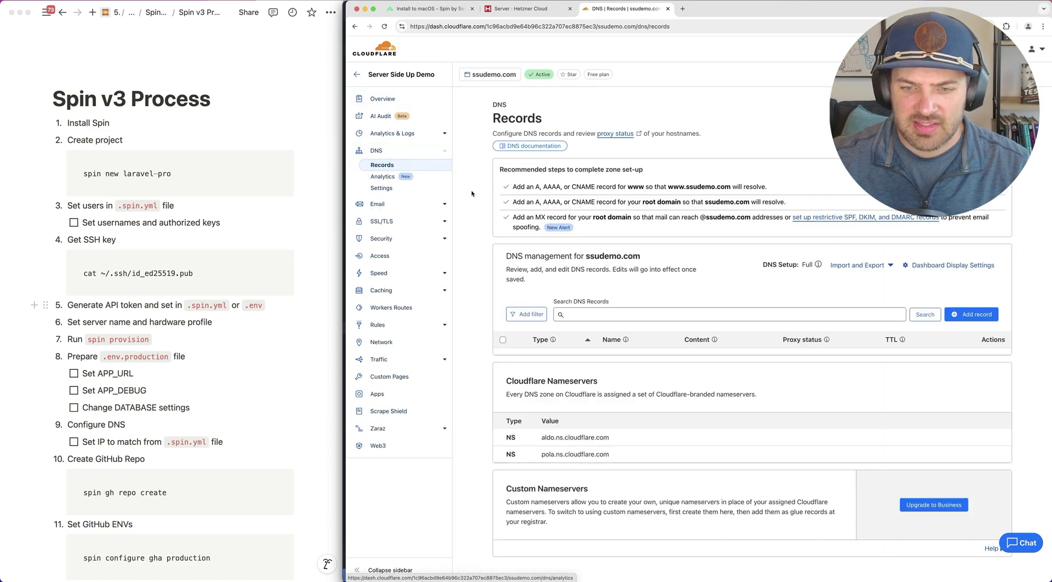
{"action": "scroll", "coordinate": [517, 277], "scroll_direction": "down", "scroll_amount": 1}
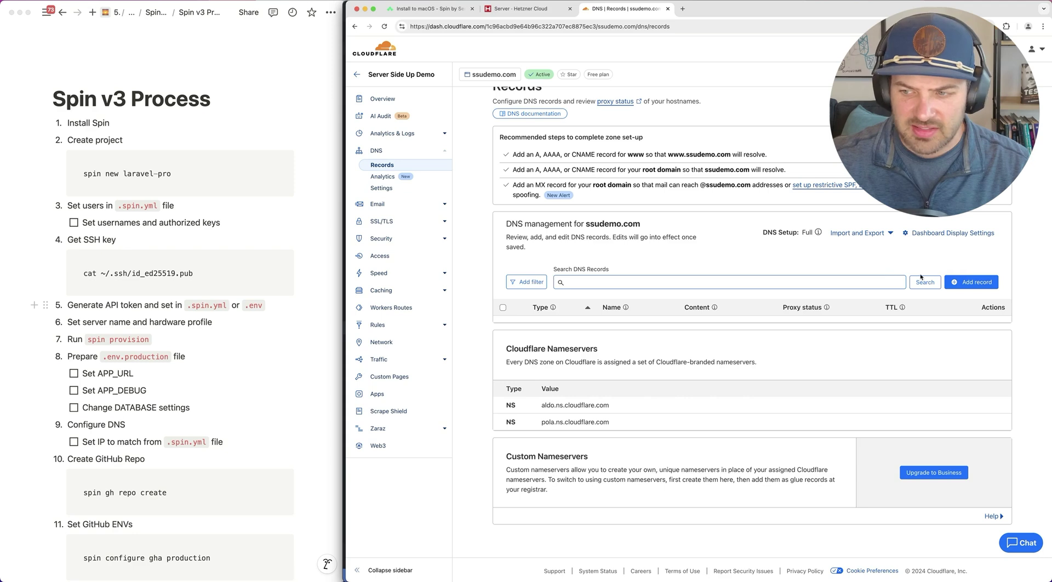
- Add a DNS-only A record named php pointing to 178.156.146.119
{"action": "left_click", "coordinate": [971, 282]}
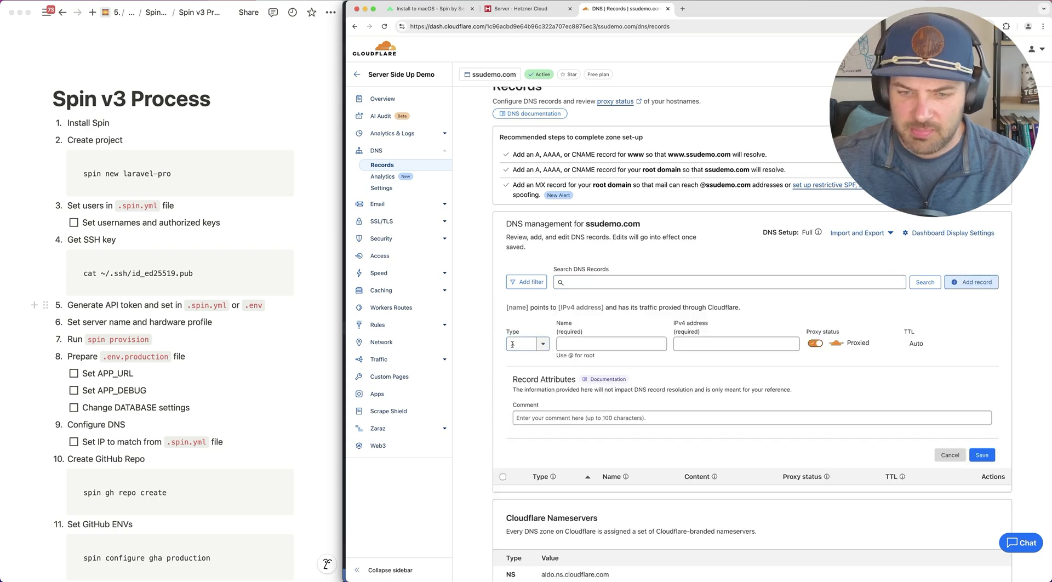
{"action": "left_click", "coordinate": [566, 341]}
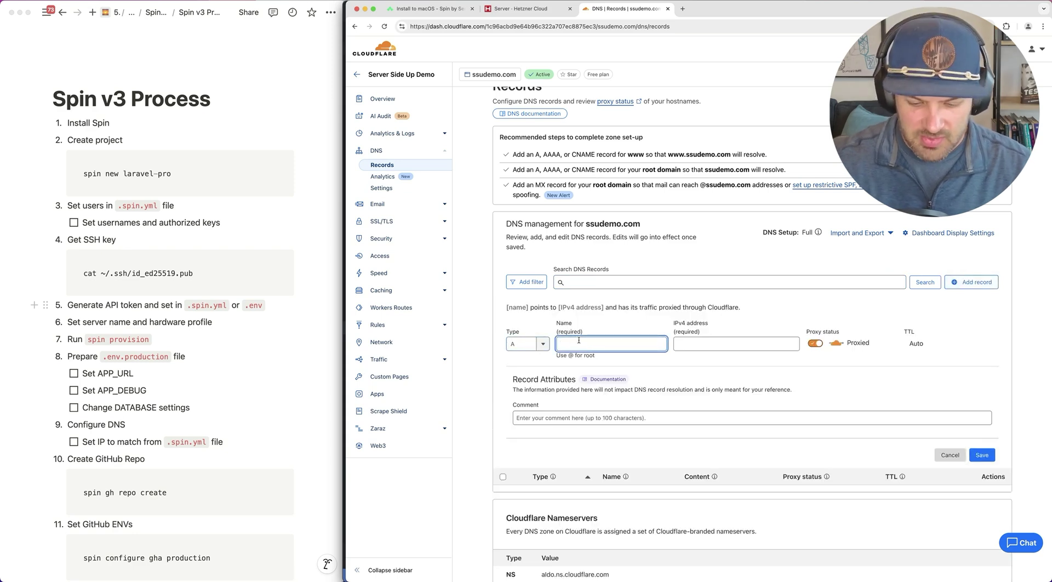
{"action": "type", "text": "php"}
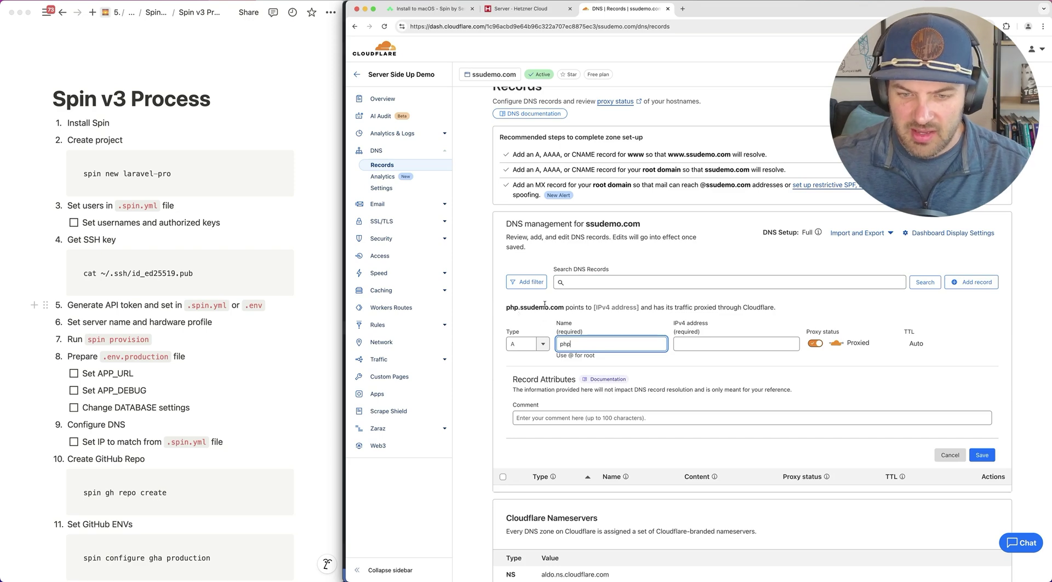
{"action": "left_click", "coordinate": [690, 347]}
{"action": "key", "text": "super+v"}
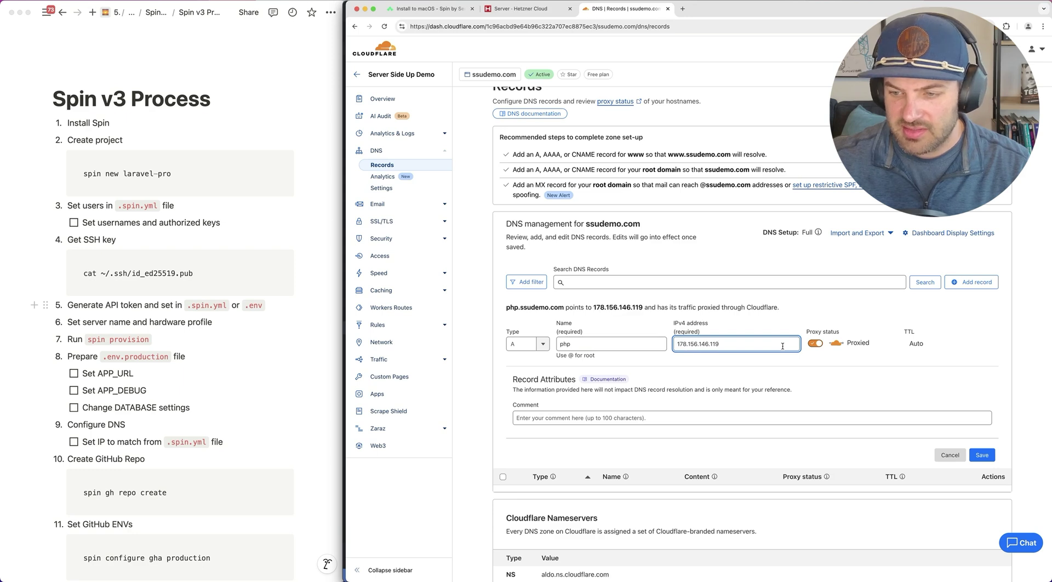
{"action": "left_click", "coordinate": [816, 344]}
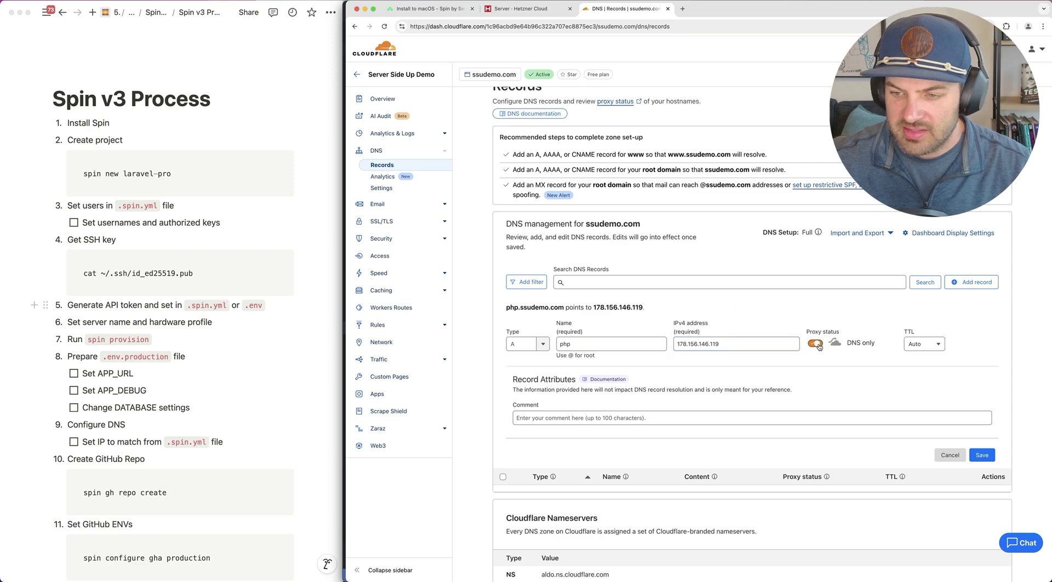
{"action": "left_click", "coordinate": [982, 455]}
{"action": "scroll", "coordinate": [837, 383], "scroll_direction": "down", "scroll_amount": 1}
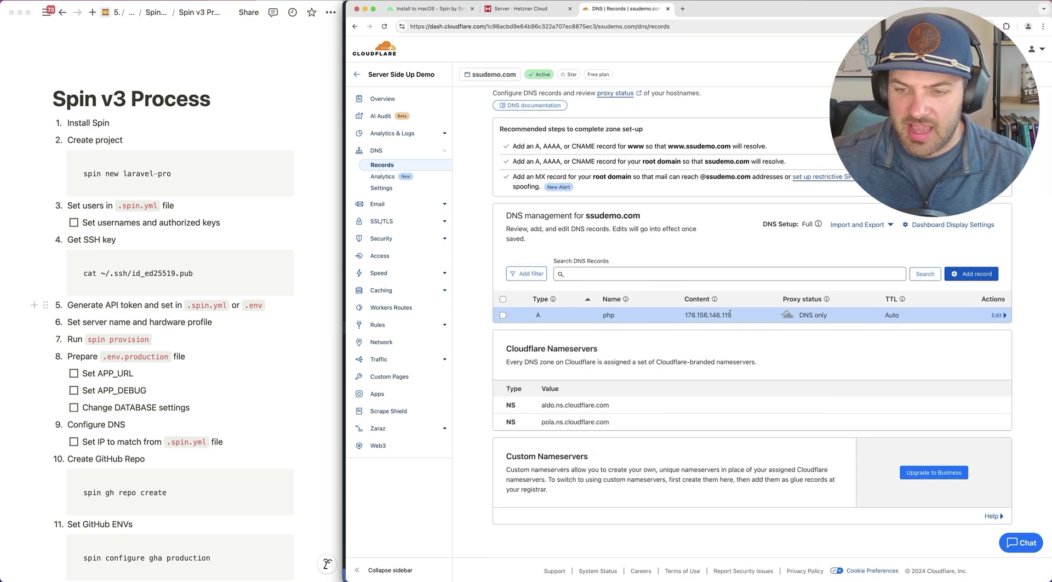
{"action": "key", "text": "super+Tab"}
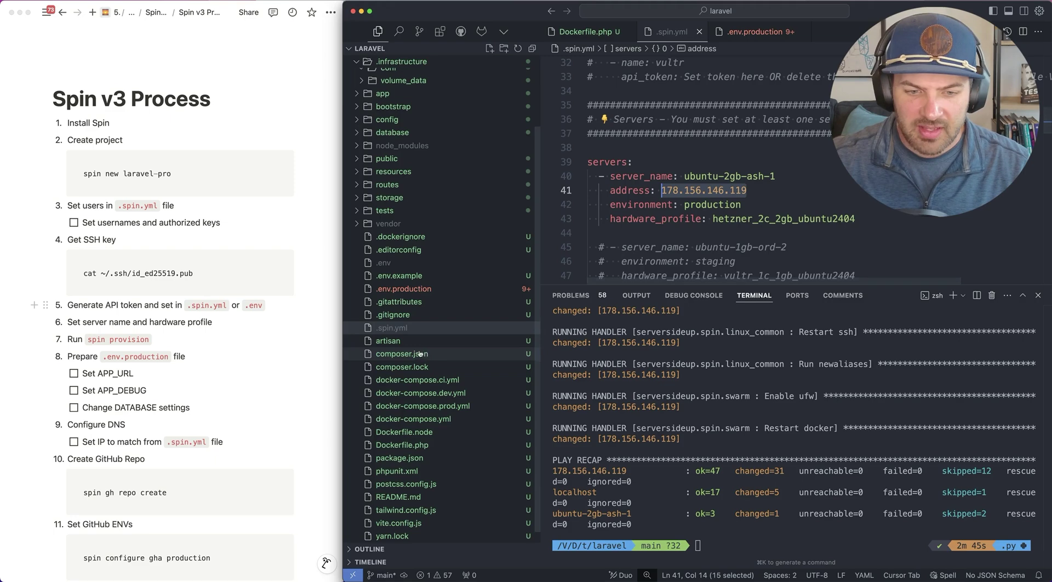
- Change REVERB_HOST in .env.production from its dev.test host to socket.ssudemo.com
{"action": "left_click", "coordinate": [383, 263]}
{"action": "left_click", "coordinate": [404, 289]}
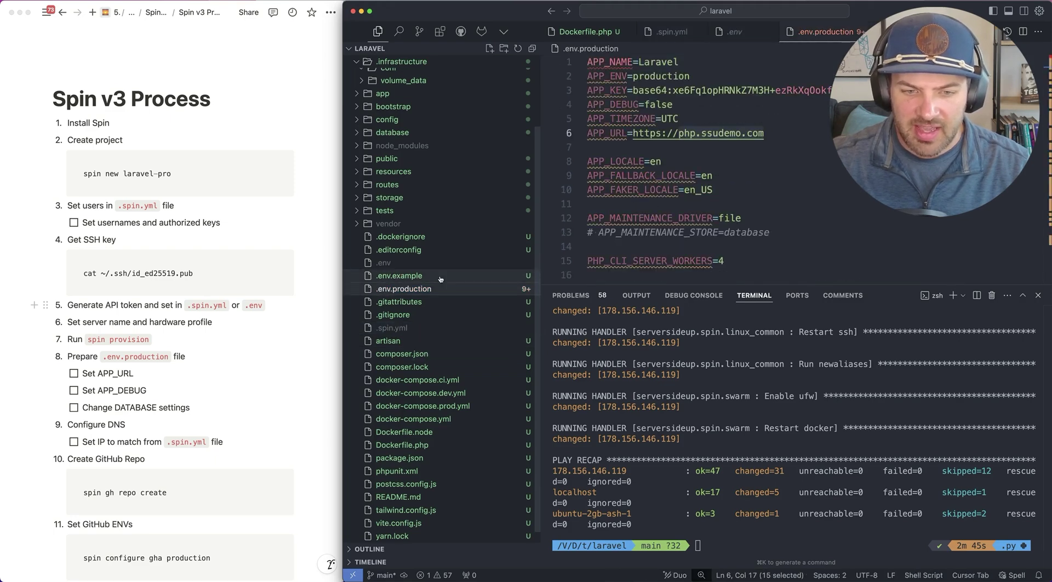
{"action": "scroll", "coordinate": [679, 202], "scroll_direction": "down", "scroll_amount": 1}
{"action": "scroll", "coordinate": [680, 202], "scroll_direction": "down", "scroll_amount": 10}
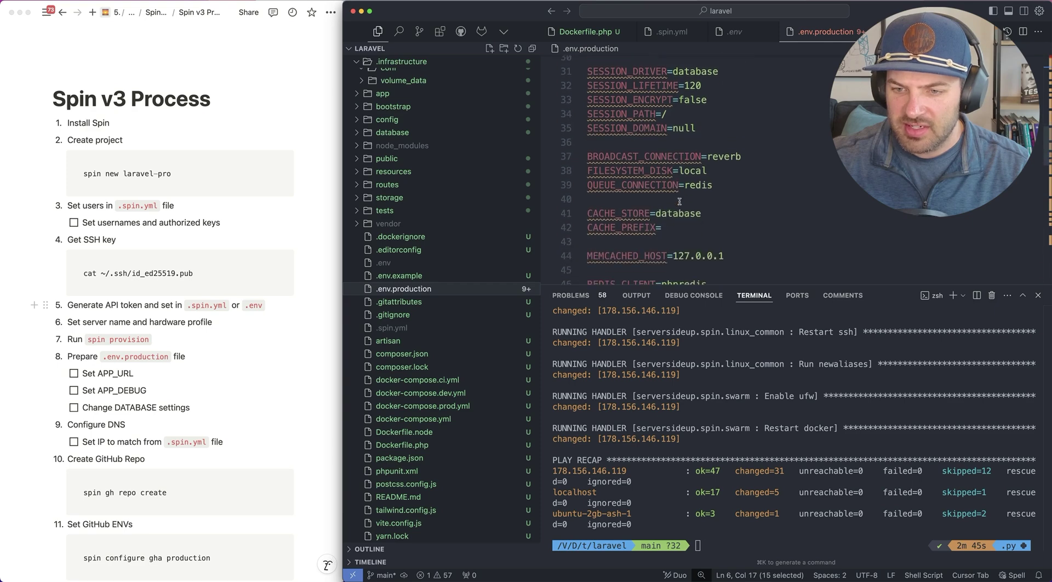
{"action": "scroll", "coordinate": [680, 202], "scroll_direction": "down", "scroll_amount": 8}
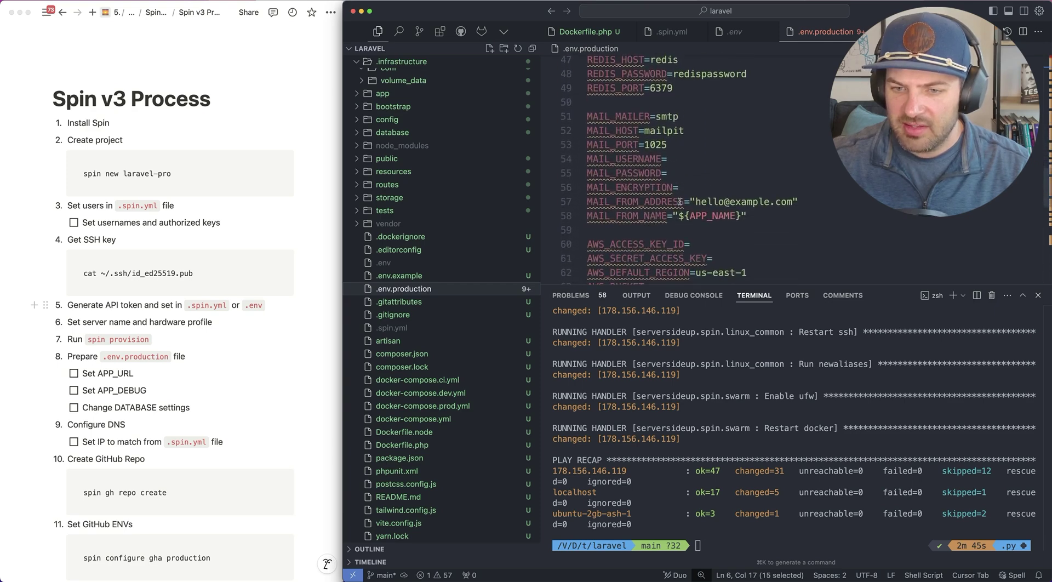
{"action": "scroll", "coordinate": [679, 202], "scroll_direction": "down", "scroll_amount": 3}
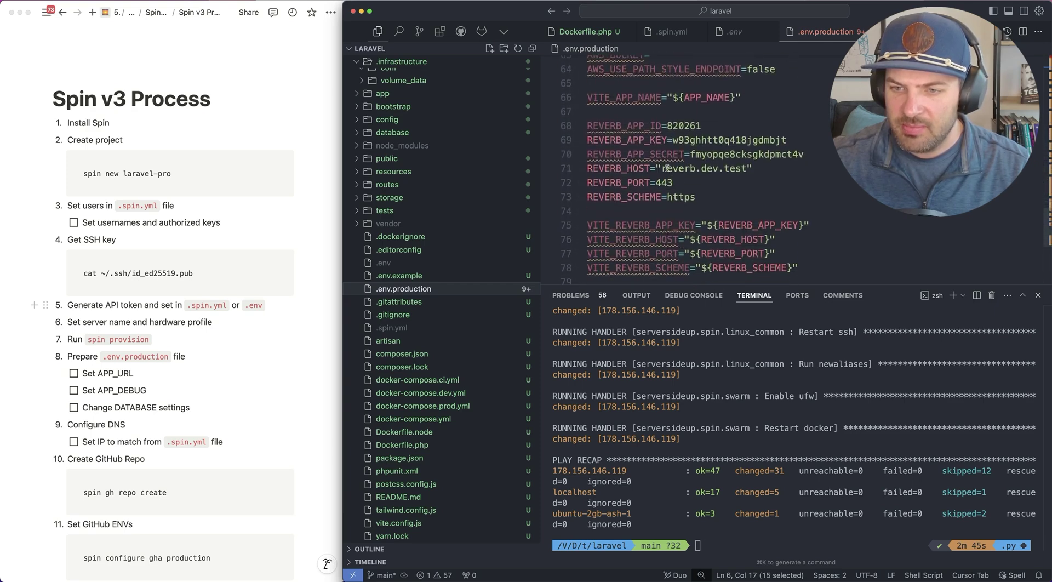
{"action": "left_click_drag", "start_coordinate": [703, 170], "coordinate": [743, 170]}
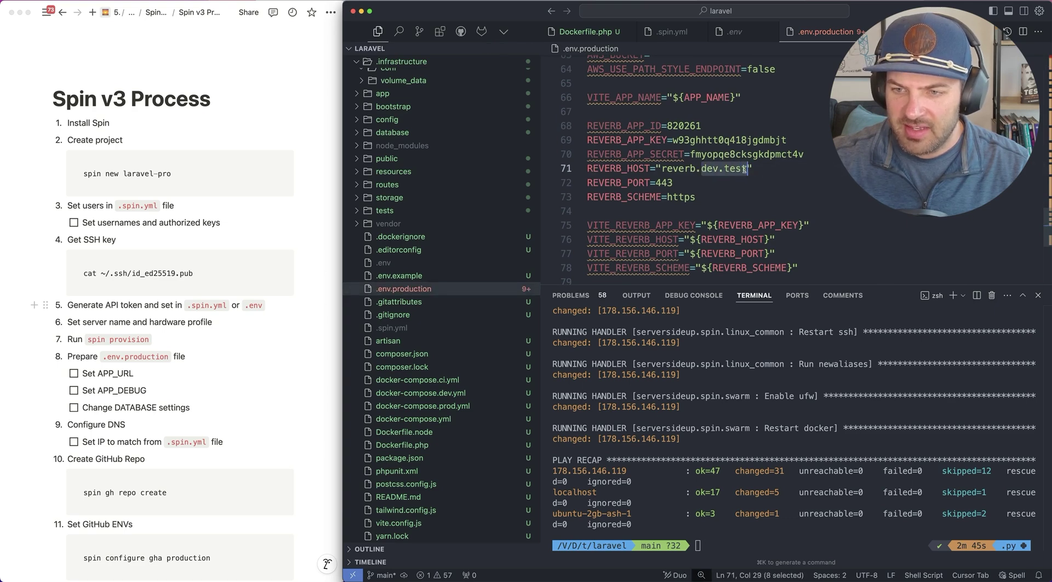
{"action": "type", "text": "php"}
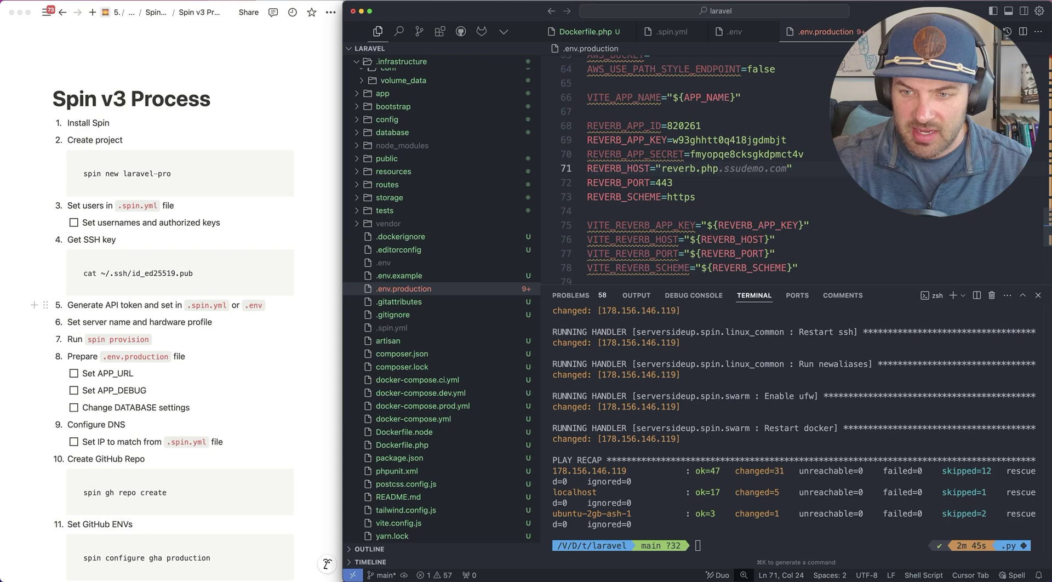
{"action": "key", "text": "BackSpace"}
{"action": "key", "text": "BackSpace"}
{"action": "key", "text": "BackSpace"}
{"action": "type", "text": "ssudemo.com"}
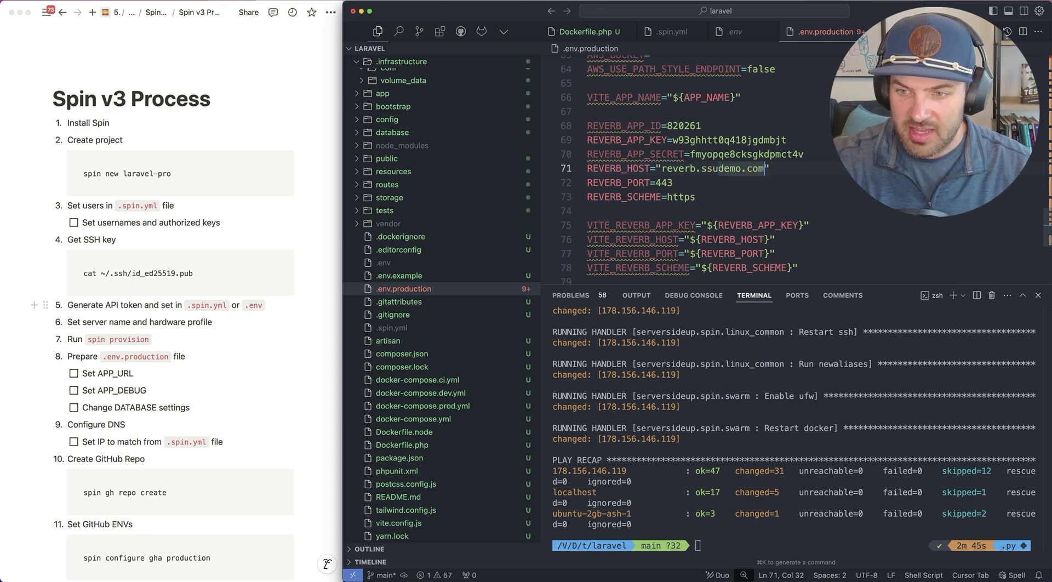
{"action": "left_click_drag", "start_coordinate": [695, 170], "coordinate": [662, 169]}
{"action": "type", "text": "socket"}
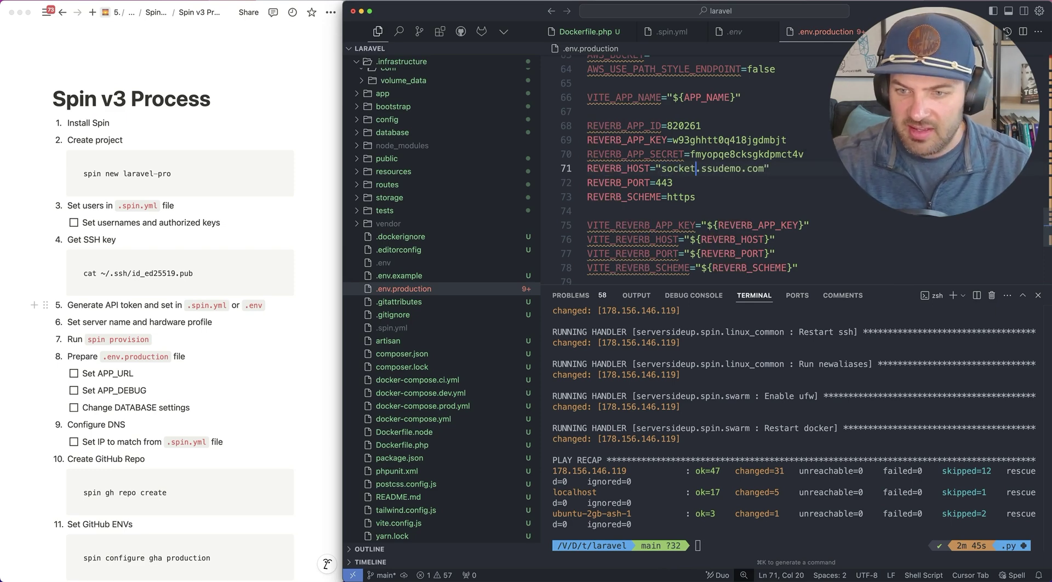
{"action": "key", "text": "super+Tab"}
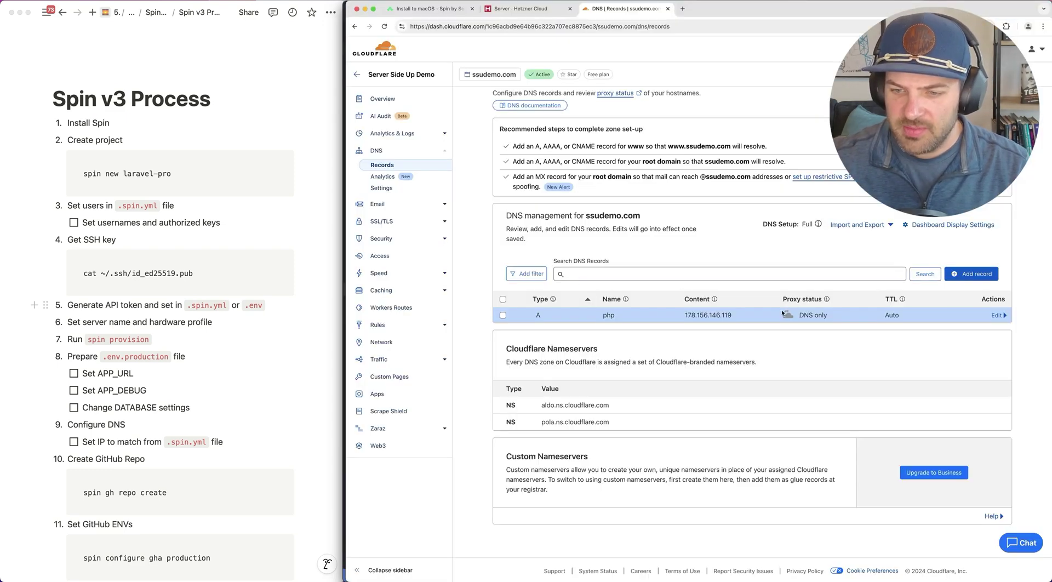
- Create a DNS-only A record 'socket' for ssudemo.com with IPv4 address 178.156.146.119
{"action": "left_click", "coordinate": [972, 274]}
{"action": "left_click", "coordinate": [612, 340]}
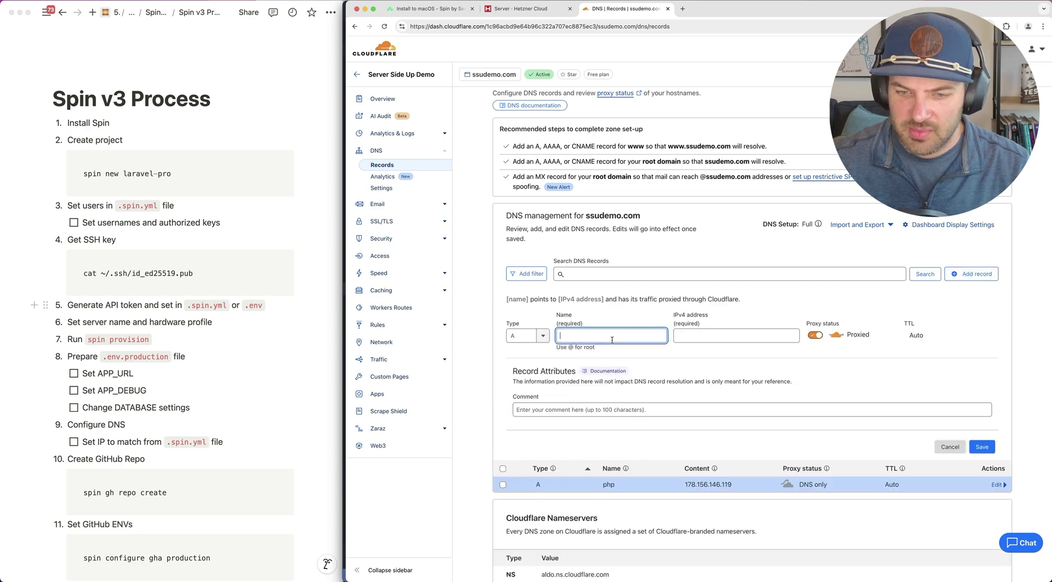
{"action": "type", "text": "socket"}
{"action": "key", "text": "Tab"}
{"action": "key", "text": "ctrl+v"}
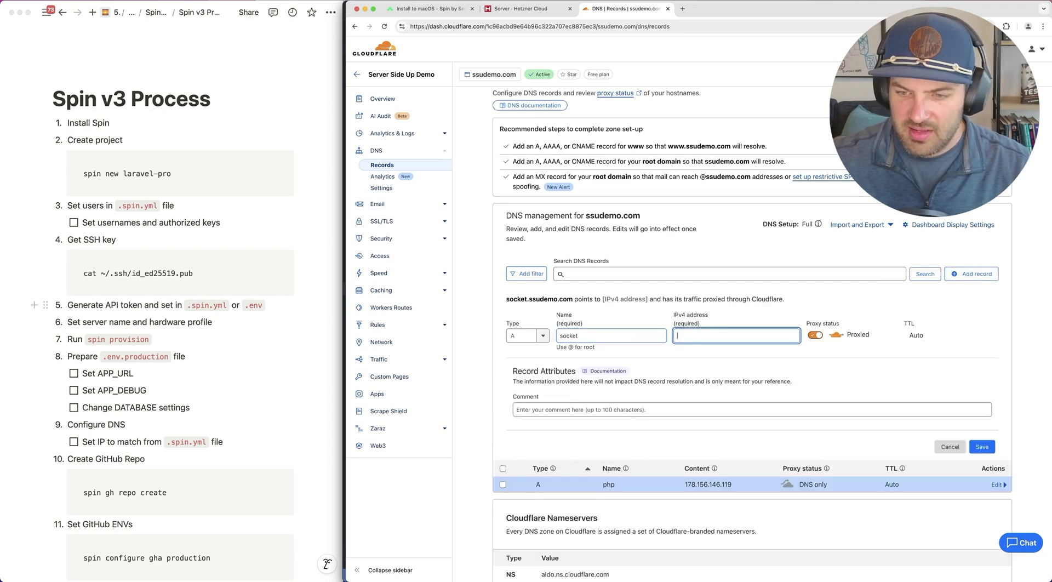
{"action": "left_click", "coordinate": [821, 334]}
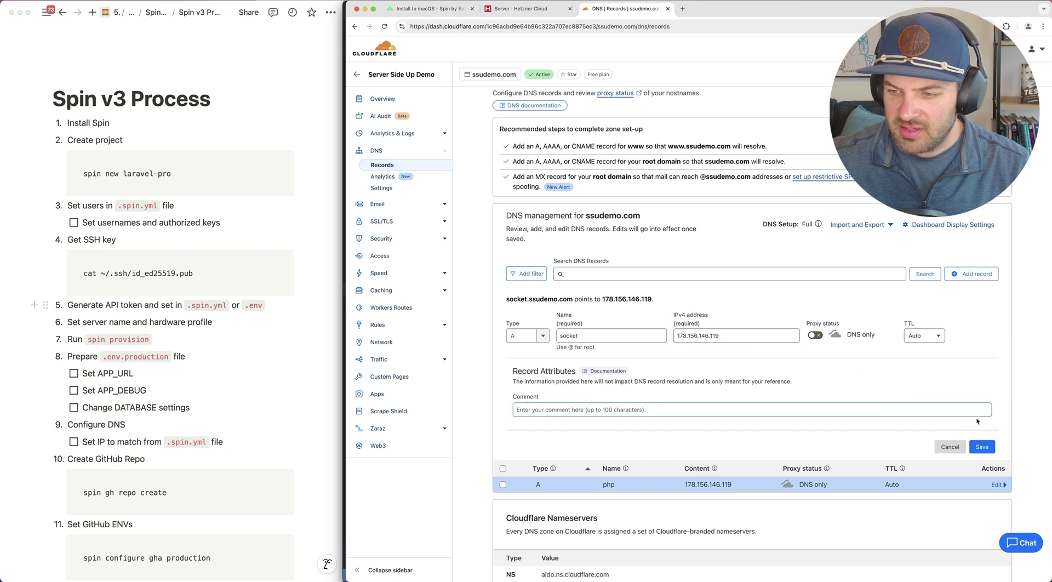
{"action": "left_click", "coordinate": [983, 446]}
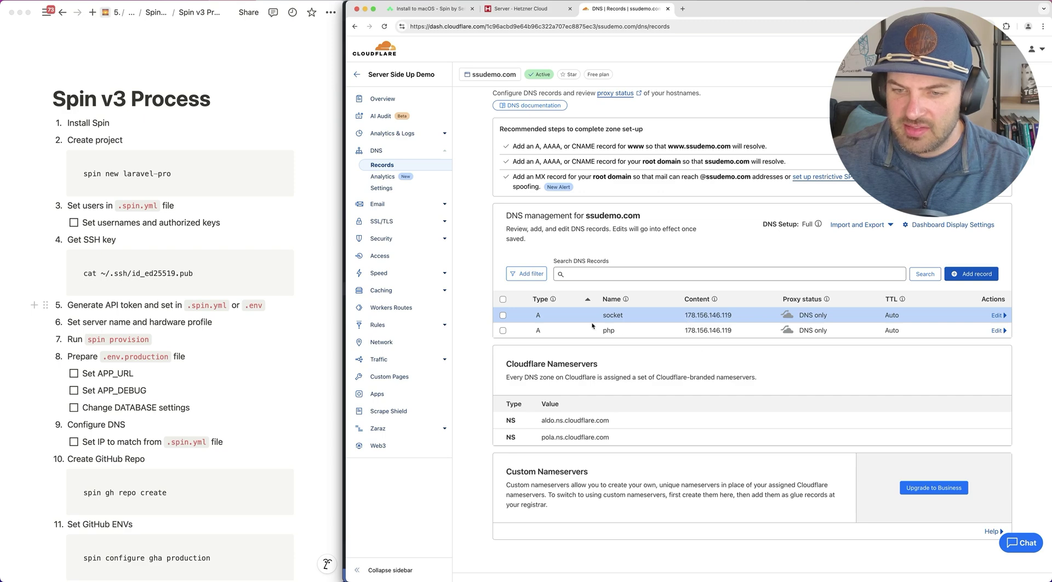
- Scroll the provisioning log to the PLAY RECAP showing ok=47, changed=31, failed=0
{"action": "key", "text": "super+Tab"}
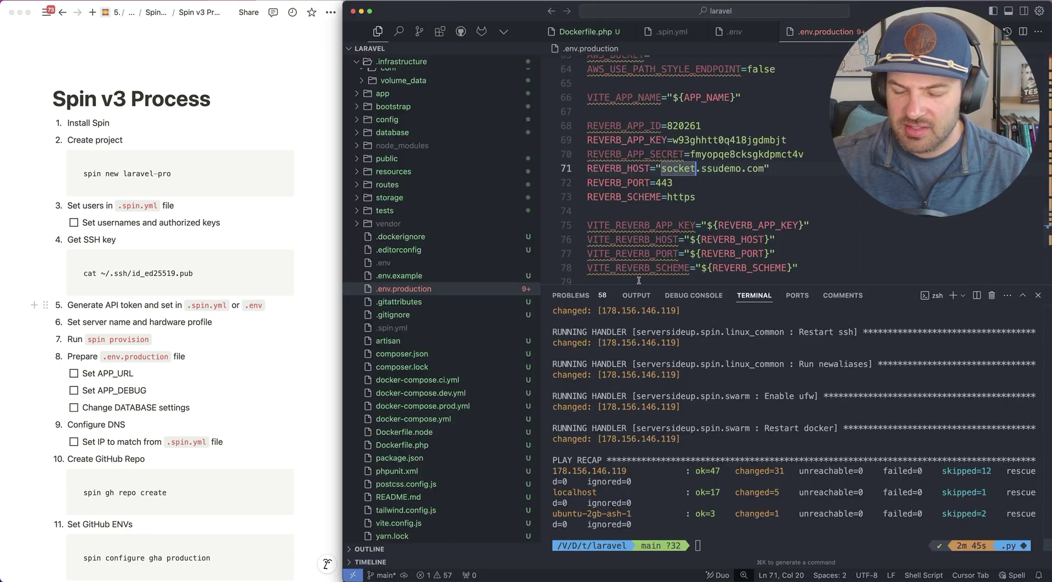
{"action": "scroll", "coordinate": [623, 233], "scroll_direction": "up", "scroll_amount": 15}
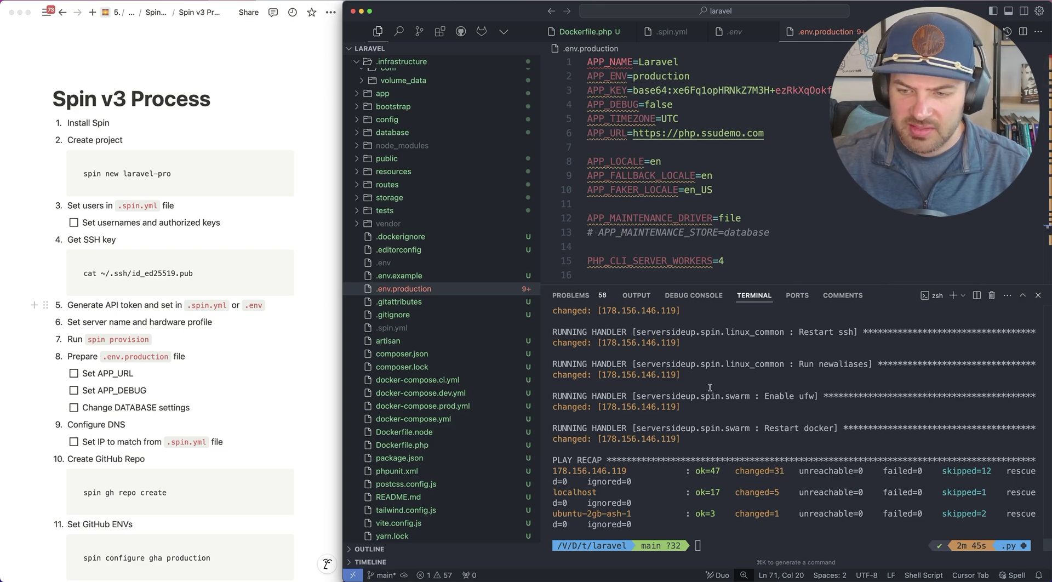
{"action": "scroll", "coordinate": [710, 387], "scroll_direction": "up", "scroll_amount": 20}
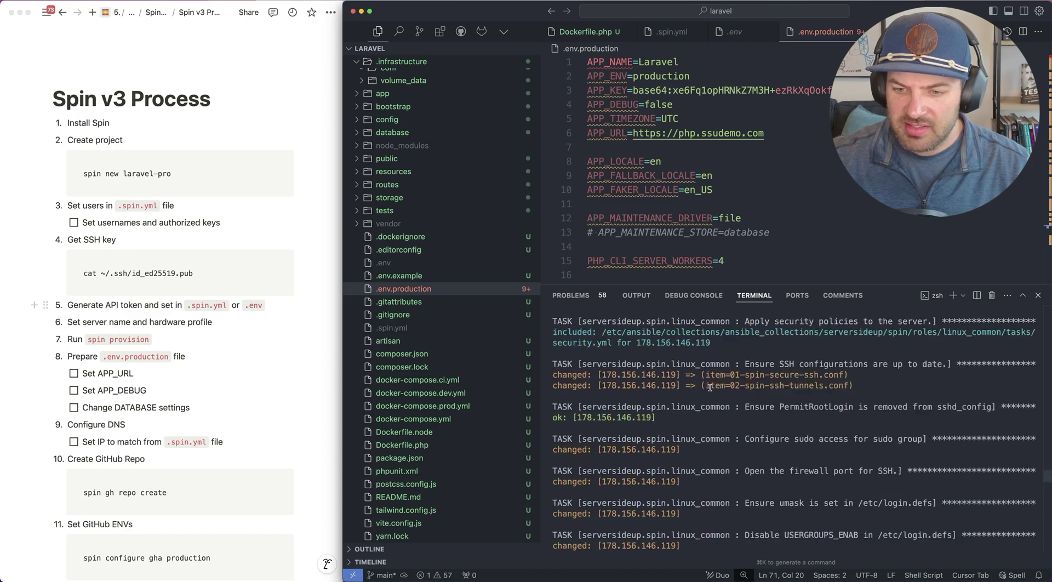
{"action": "scroll", "coordinate": [710, 387], "scroll_direction": "up", "scroll_amount": 20}
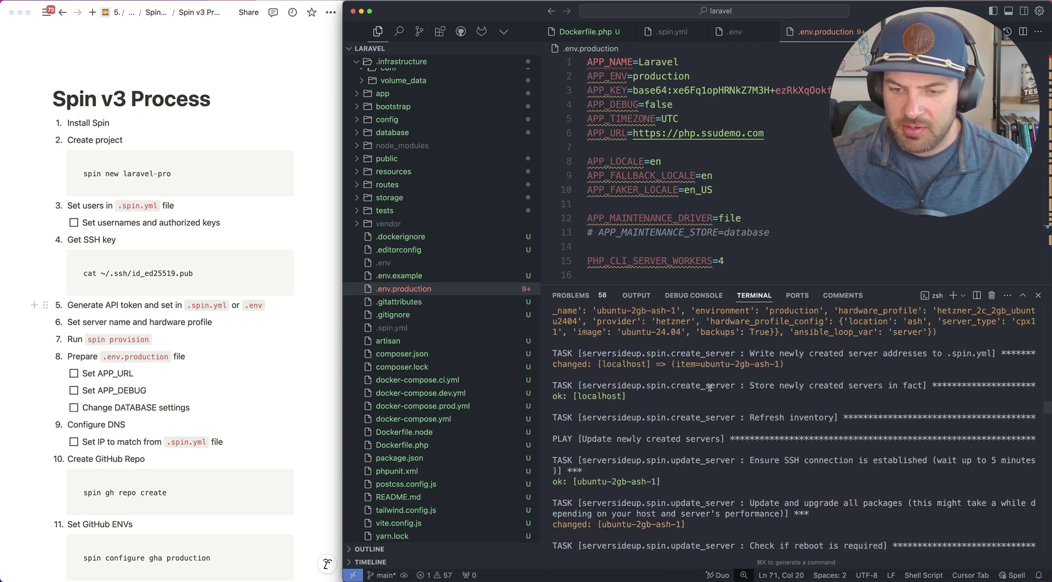
{"action": "scroll", "coordinate": [710, 387], "scroll_direction": "up", "scroll_amount": 15}
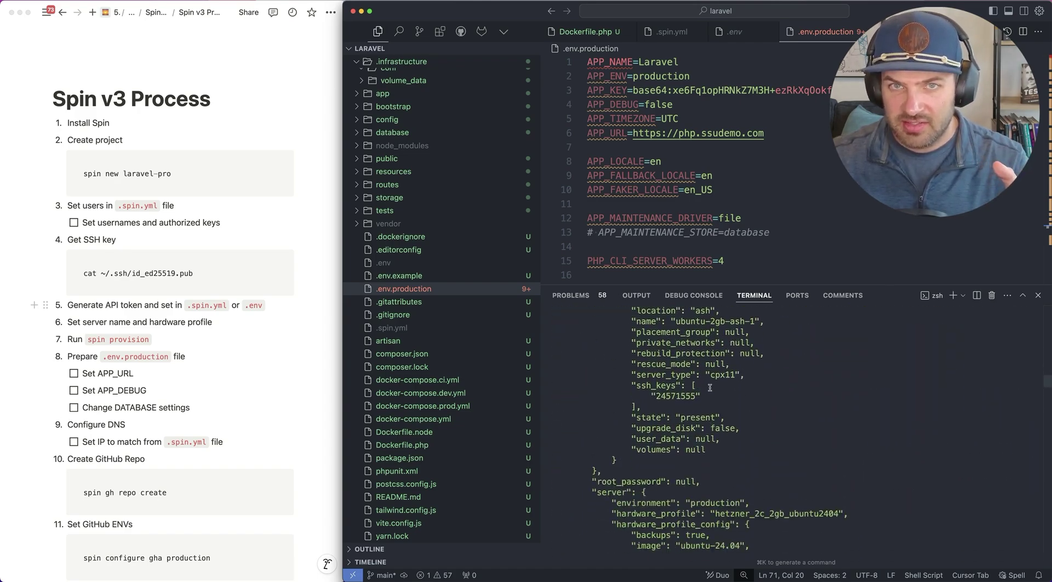
{"action": "scroll", "coordinate": [710, 387], "scroll_direction": "down", "scroll_amount": 10}
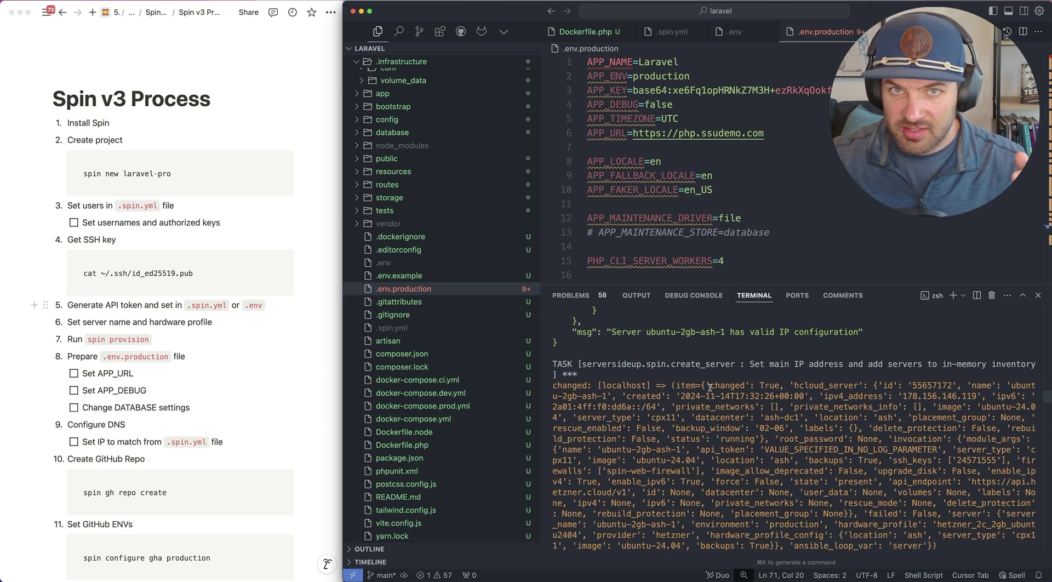
{"action": "scroll", "coordinate": [710, 387], "scroll_direction": "down", "scroll_amount": 15}
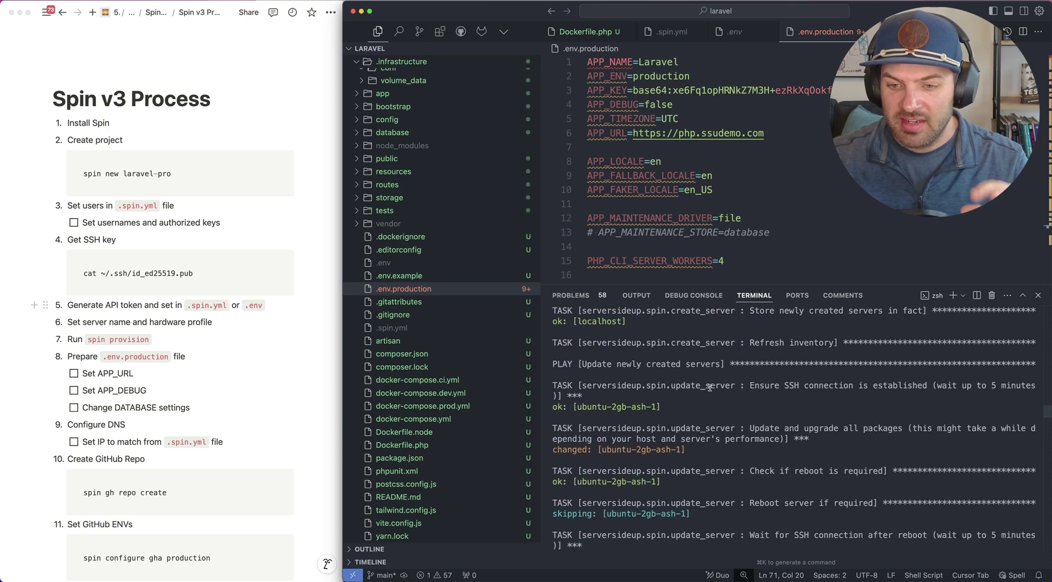
{"action": "scroll", "coordinate": [710, 387], "scroll_direction": "down", "scroll_amount": 8}
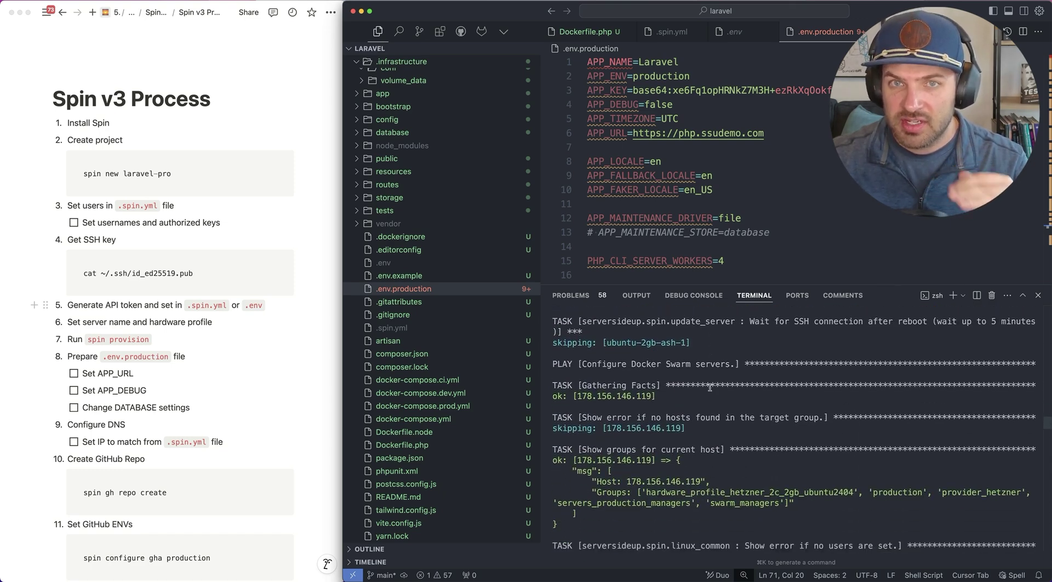
{"action": "scroll", "coordinate": [710, 387], "scroll_direction": "down", "scroll_amount": 10}
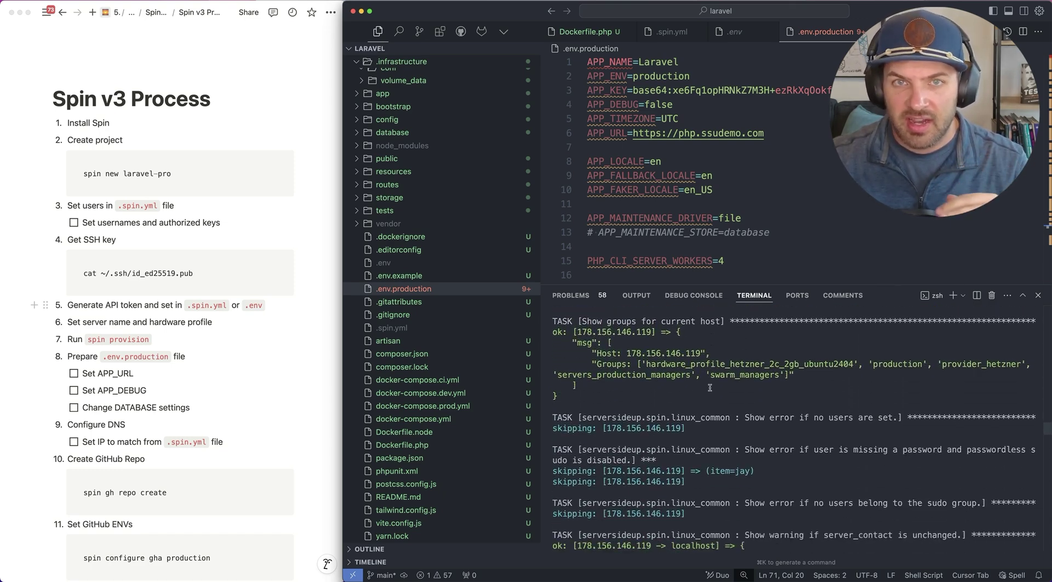
{"action": "scroll", "coordinate": [709, 387], "scroll_direction": "down", "scroll_amount": 15}
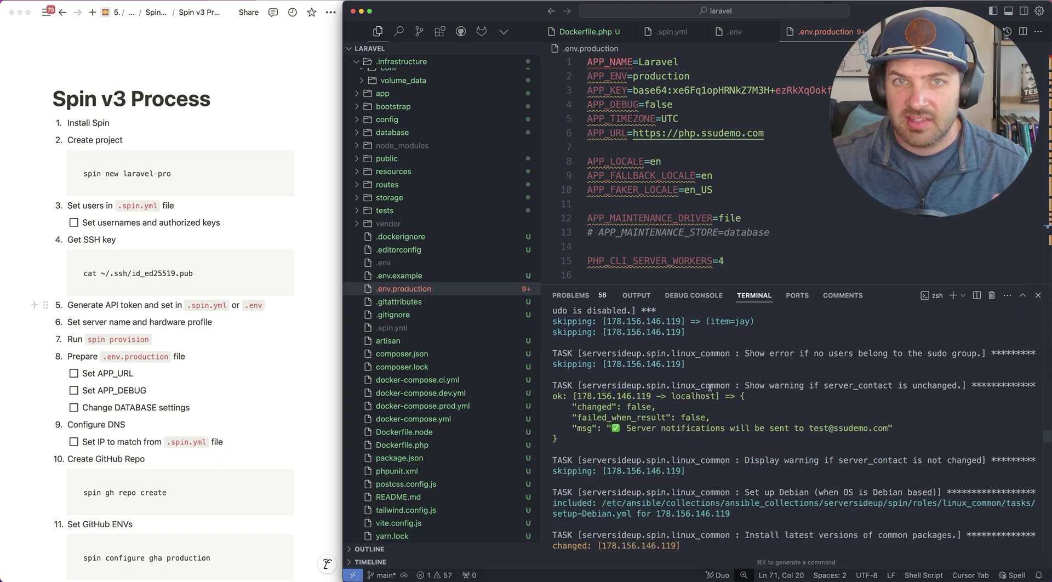
{"action": "scroll", "coordinate": [710, 388], "scroll_direction": "down", "scroll_amount": 15}
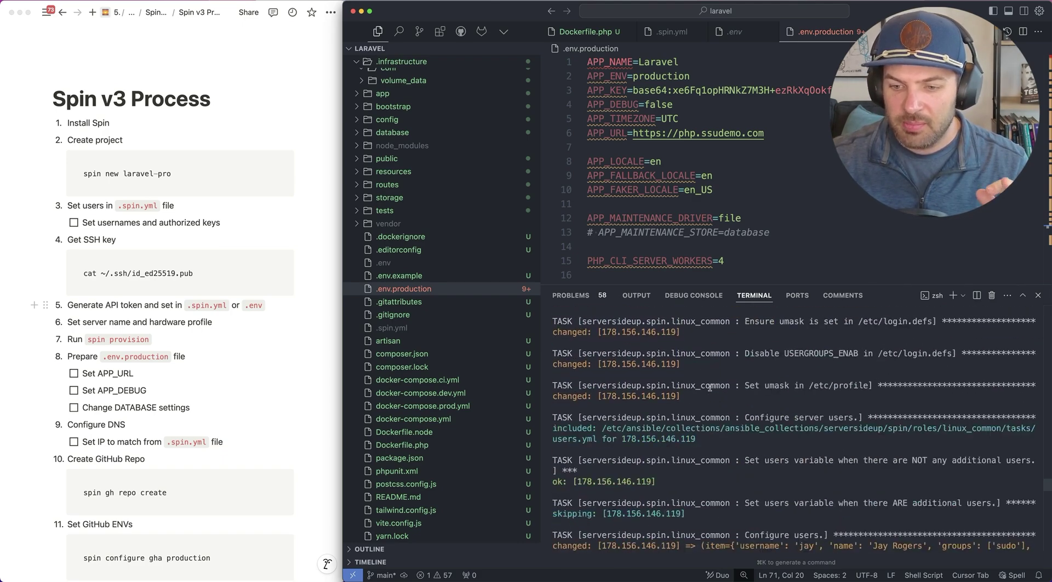
{"action": "scroll", "coordinate": [709, 388], "scroll_direction": "down", "scroll_amount": 1}
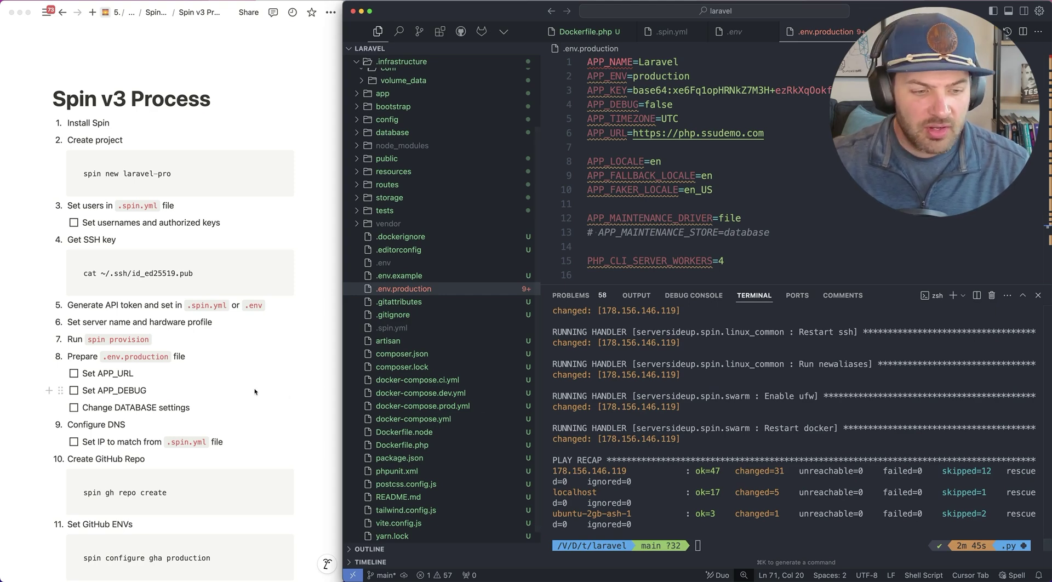
- Run spin gh repo create to push the existing local repository from the current folder
{"action": "scroll", "coordinate": [254, 388], "scroll_direction": "down", "scroll_amount": 5}
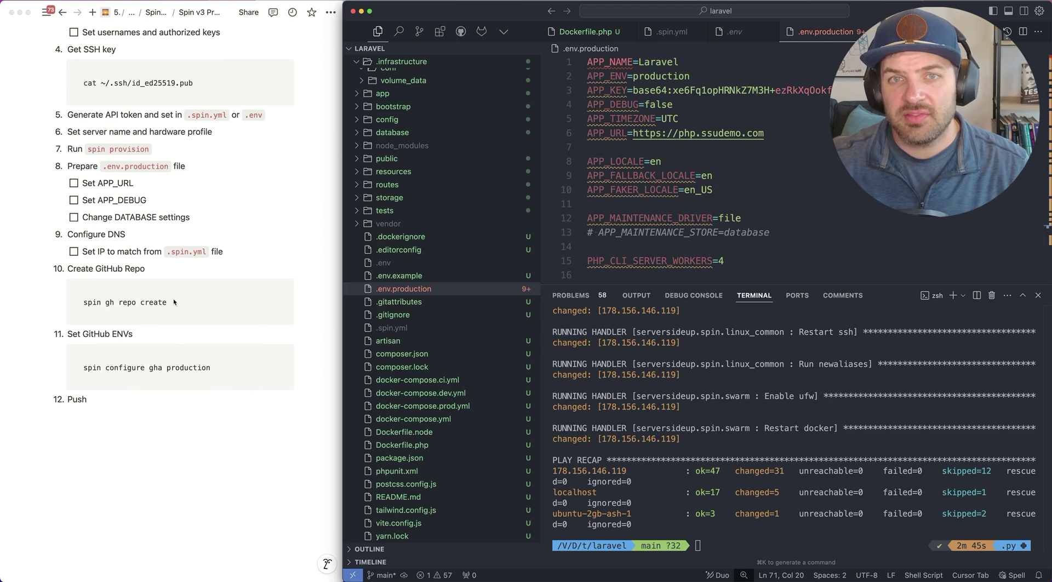
{"action": "left_click", "coordinate": [253, 290]}
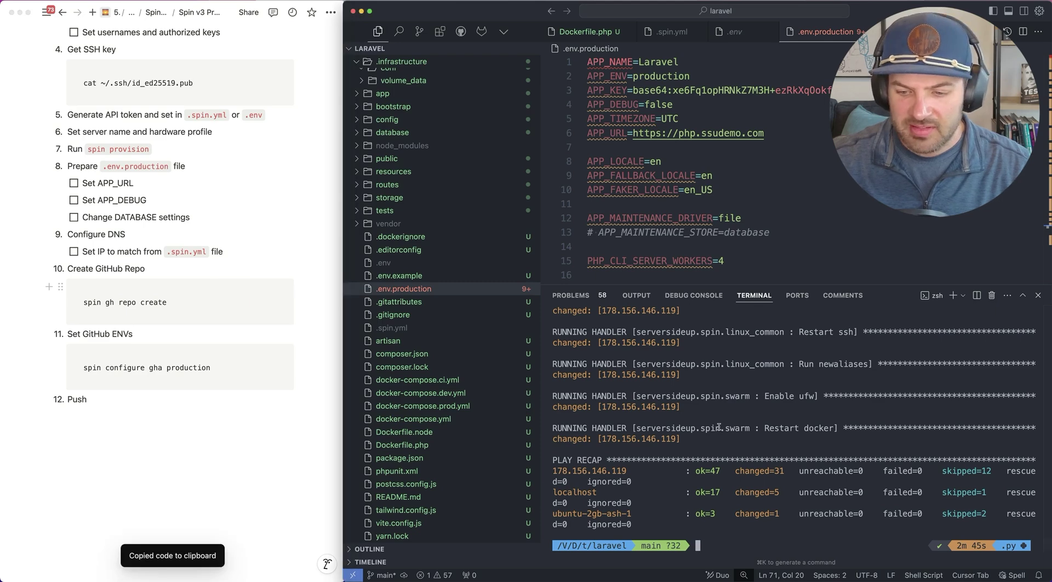
{"action": "key", "text": "super+v"}
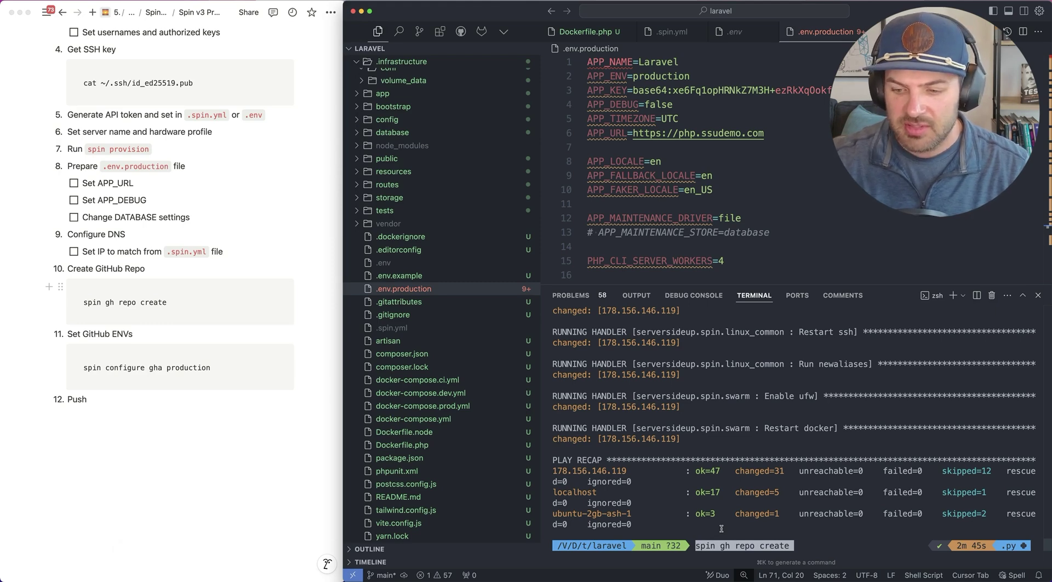
{"action": "key", "text": "Return"}
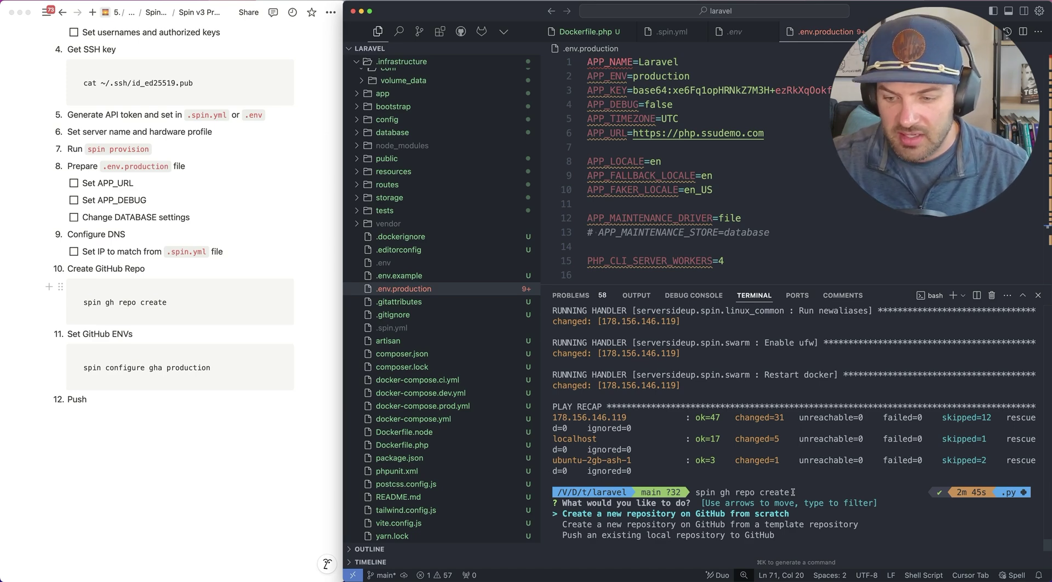
{"action": "key", "text": "Down"}
{"action": "key", "text": "Down"}
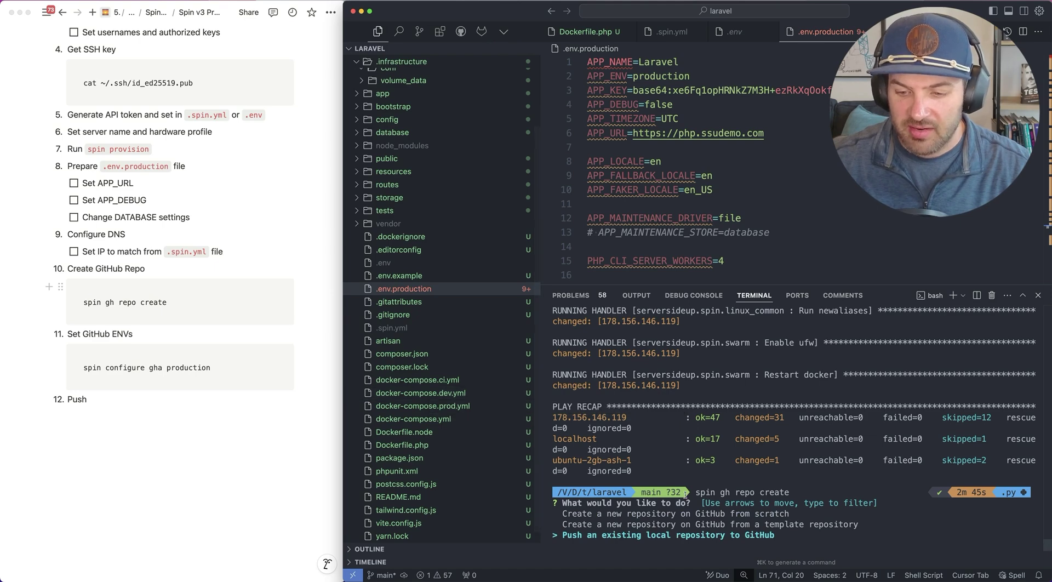
{"action": "key", "text": "Return"}
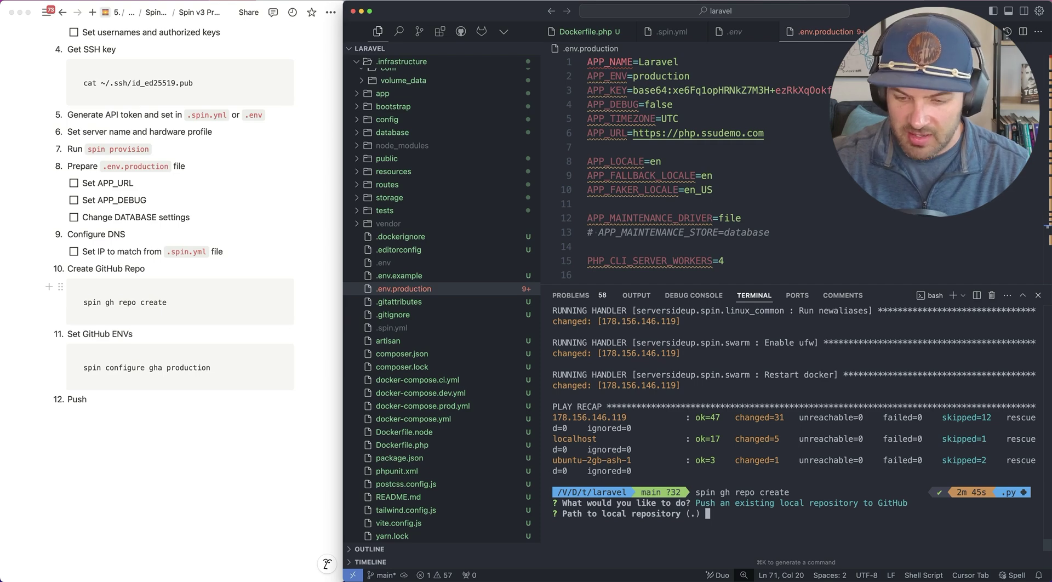
{"action": "key", "text": "Return"}
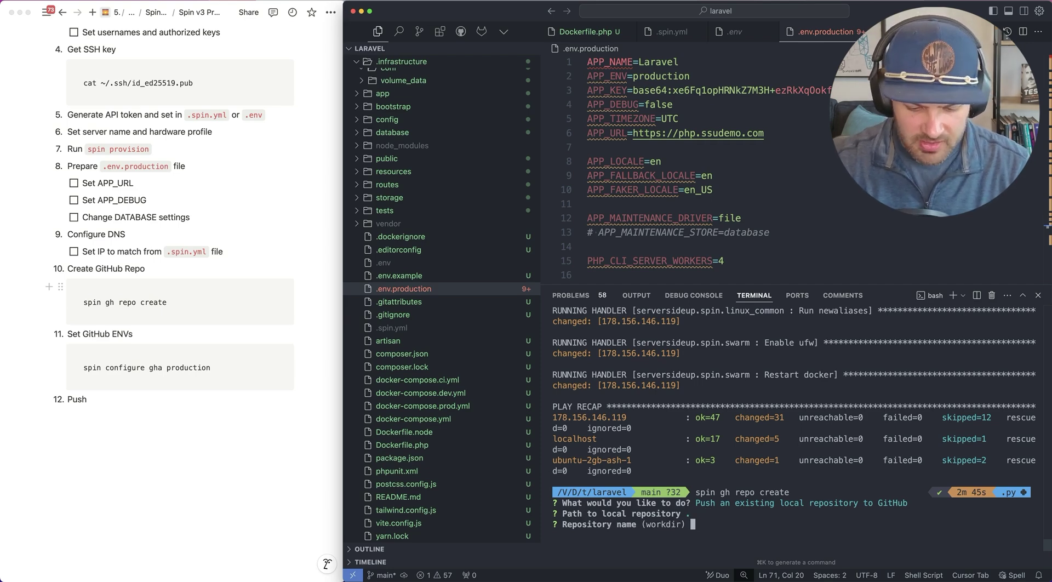
- Name the repository spin-laravel-deploy-demo, make it private, and add it as remote origin
{"action": "type", "text": "spin-laravel-"}
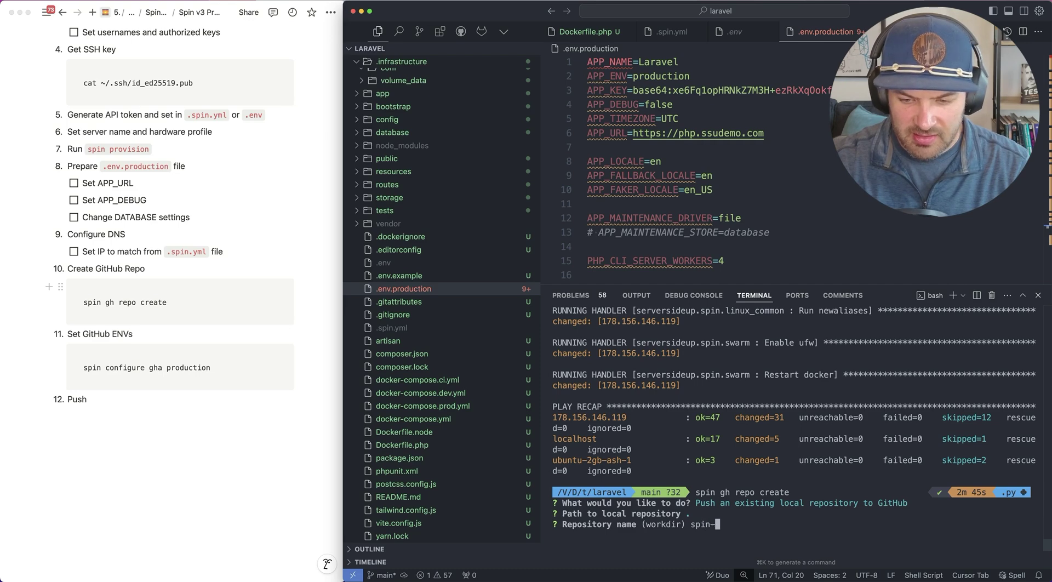
{"action": "type", "text": "deploy-demo"}
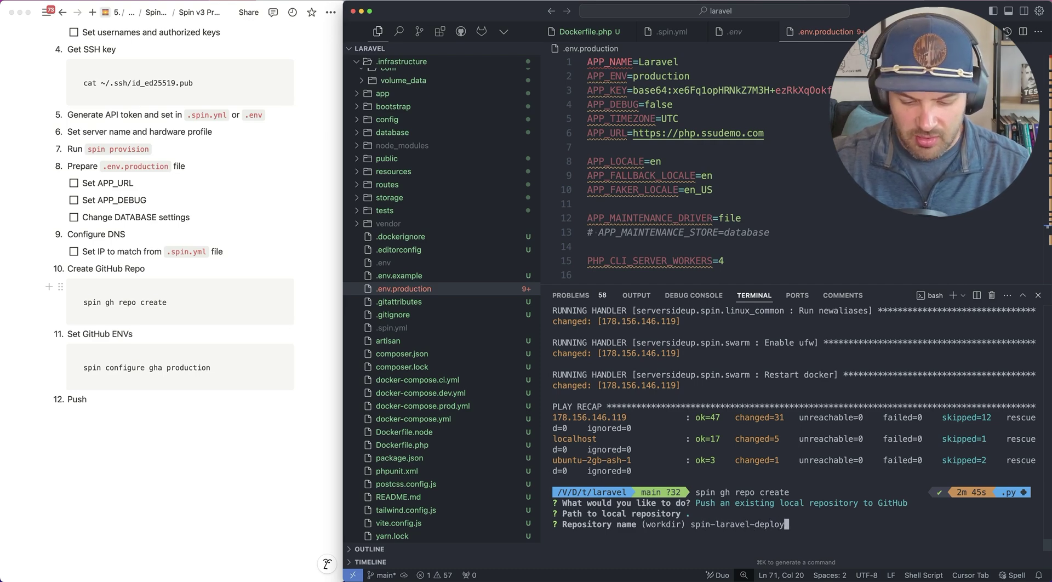
{"action": "key", "text": "Return"}
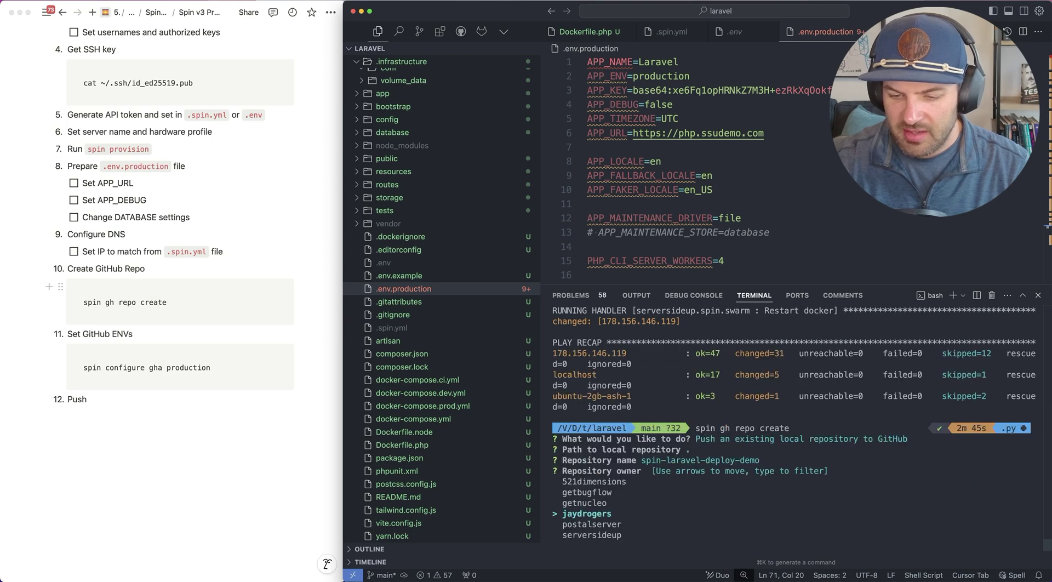
{"action": "key", "text": "Return"}
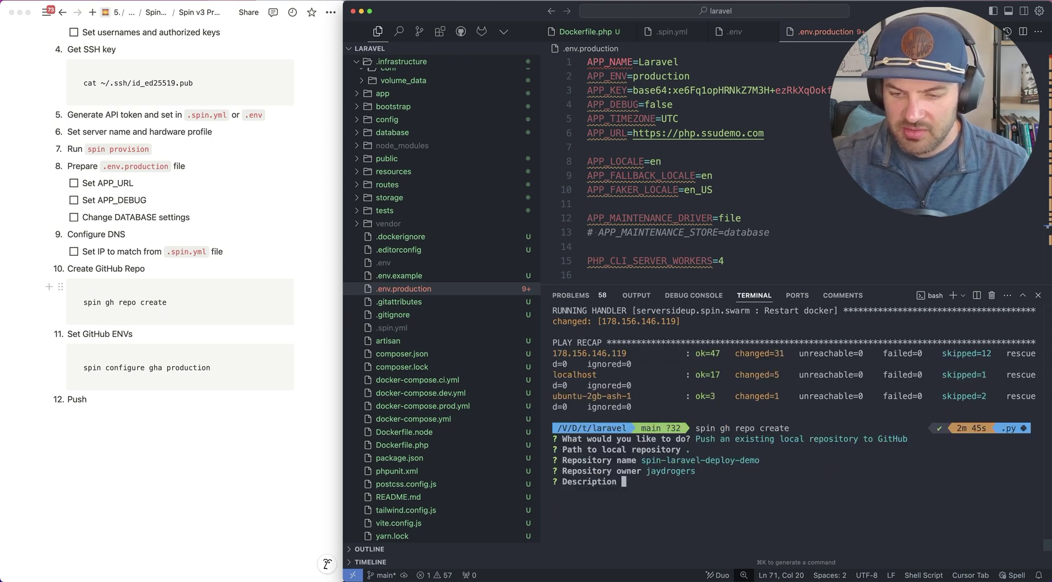
{"action": "key", "text": "Return"}
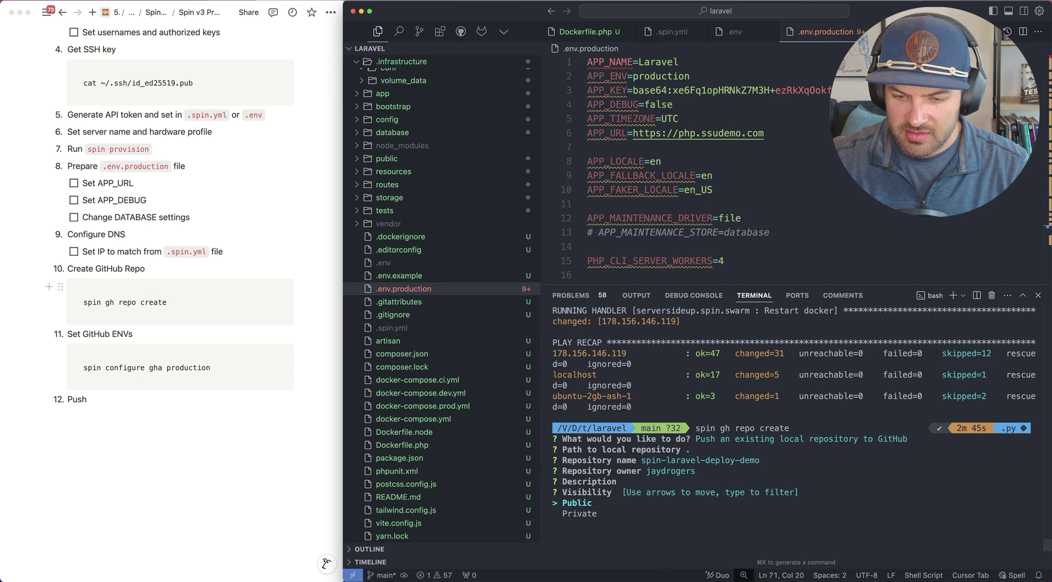
{"action": "key", "text": "Down"}
{"action": "key", "text": "Return"}
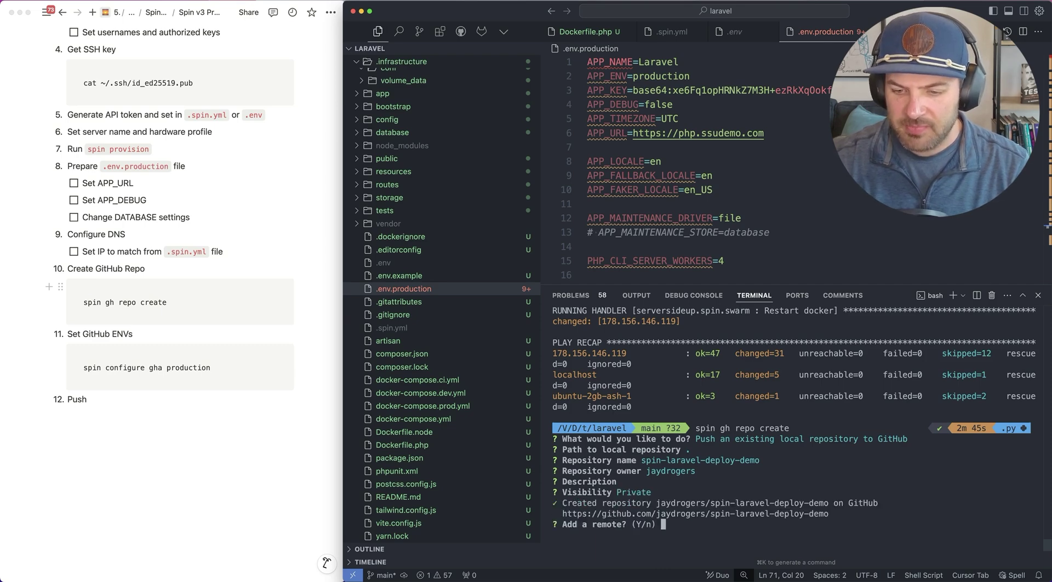
{"action": "type", "text": "y"}
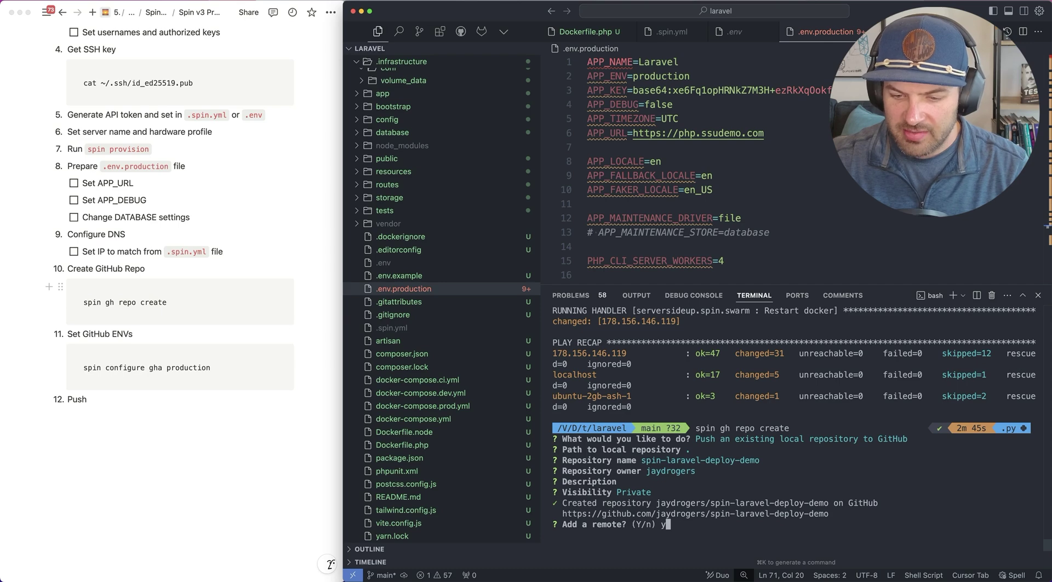
{"action": "key", "text": "Return"}
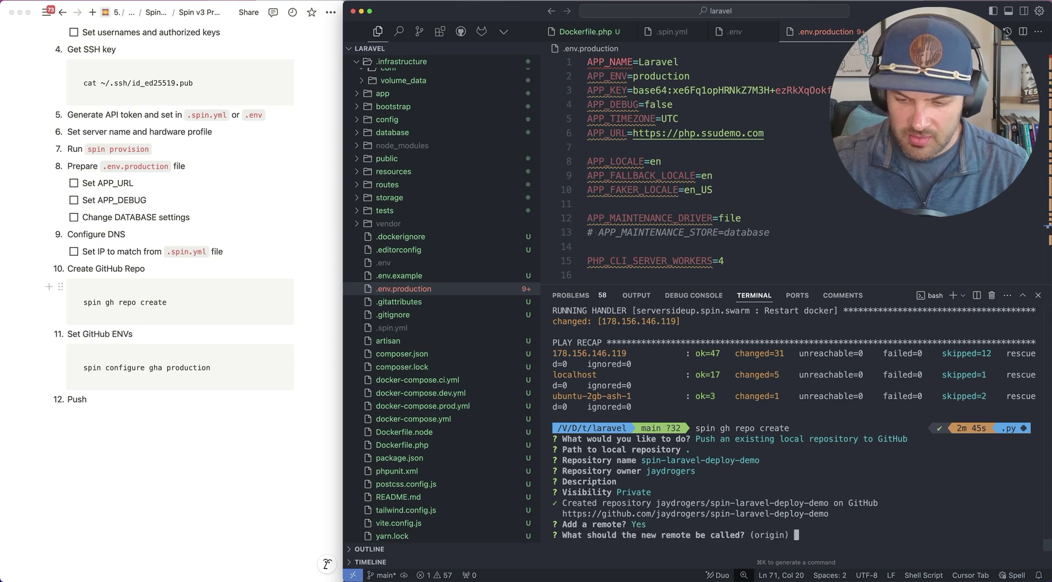
{"action": "key", "text": "Return"}
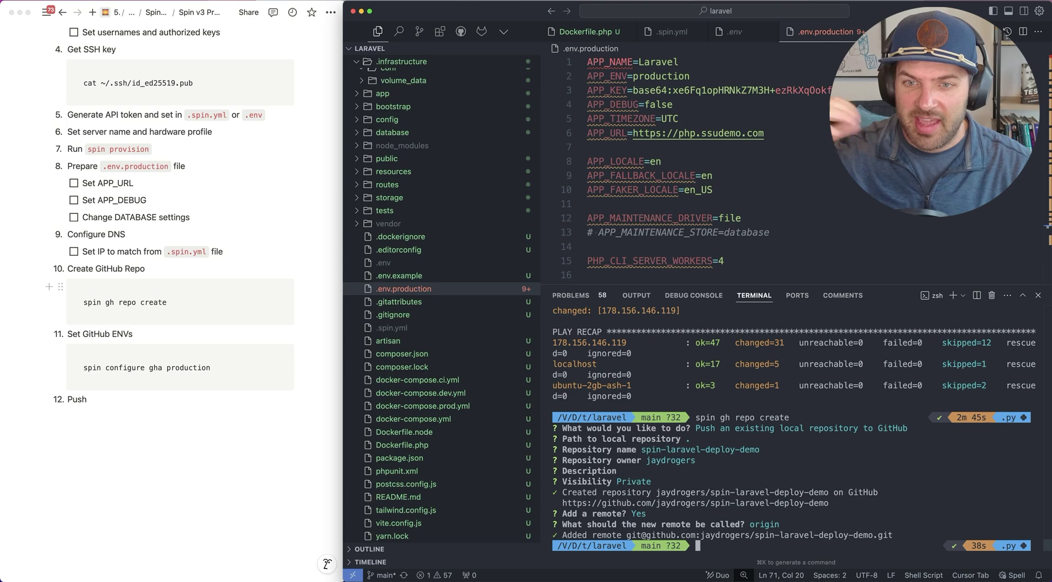
- Check the spin-laravel-deploy-demo repository's Actions secrets page on GitHub and confirm it is empty
{"action": "key", "text": "super+Tab"}
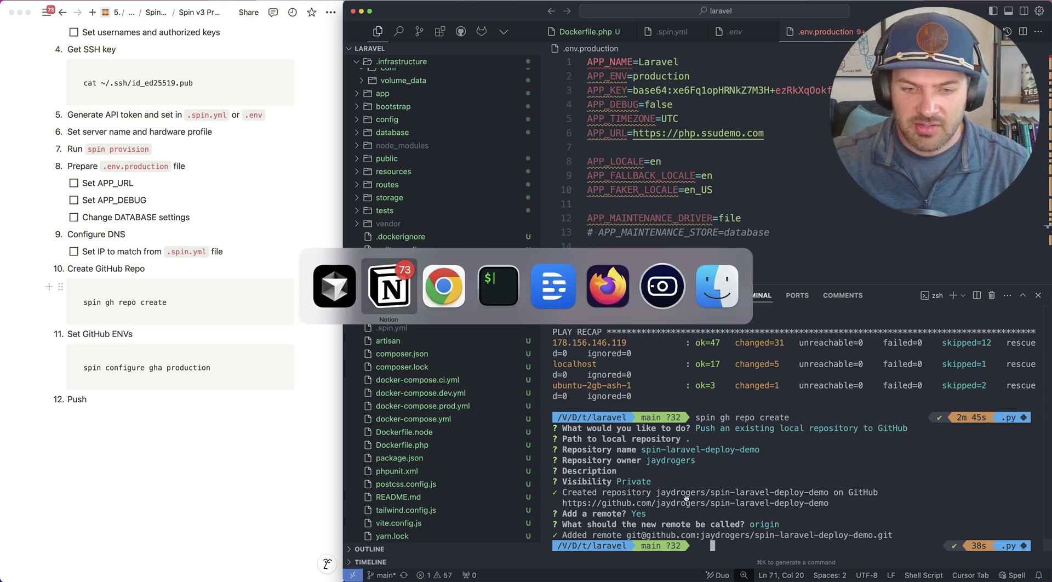
{"action": "key", "text": "super+t"}
{"action": "type", "text": "gith"}
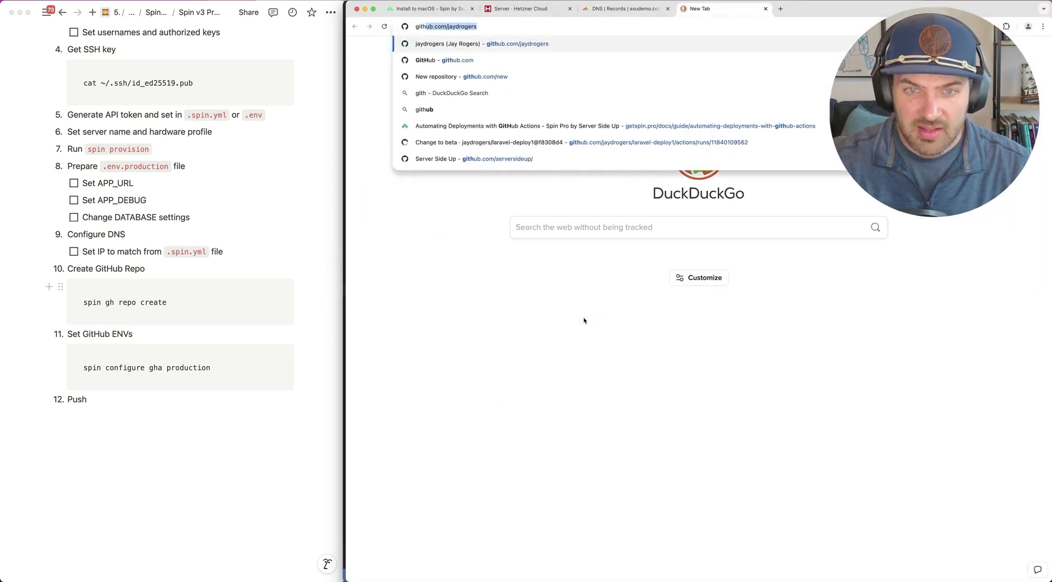
{"action": "key", "text": "Return"}
{"action": "left_click", "coordinate": [468, 86]}
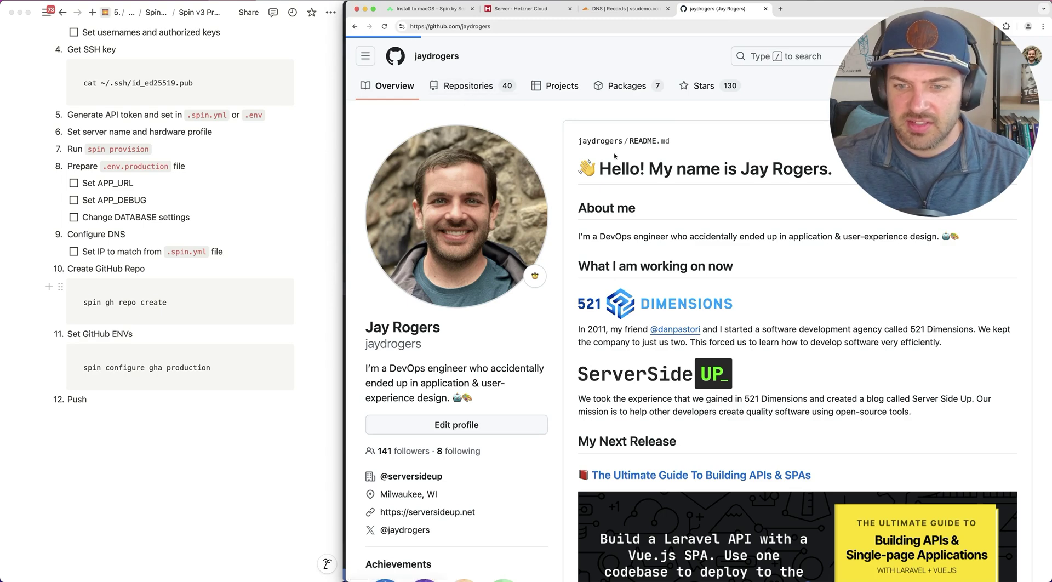
{"action": "left_click", "coordinate": [636, 169]}
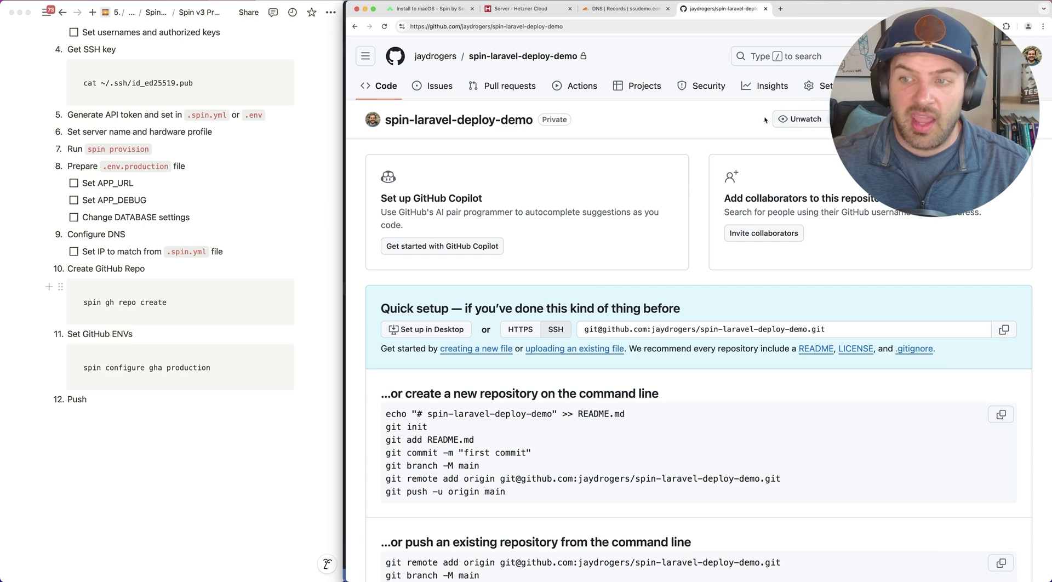
{"action": "left_click", "coordinate": [823, 86]}
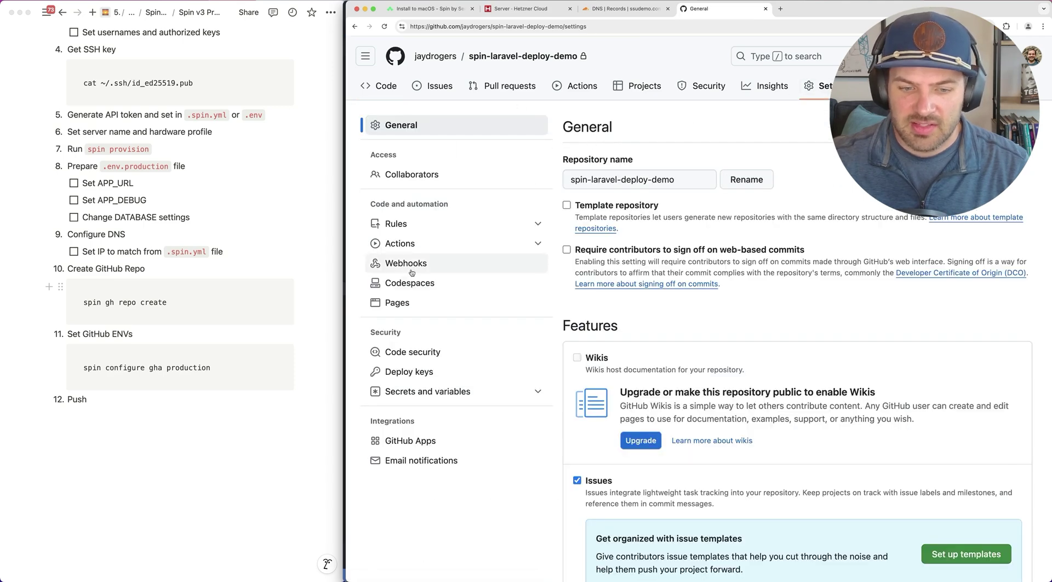
{"action": "left_click", "coordinate": [416, 391]}
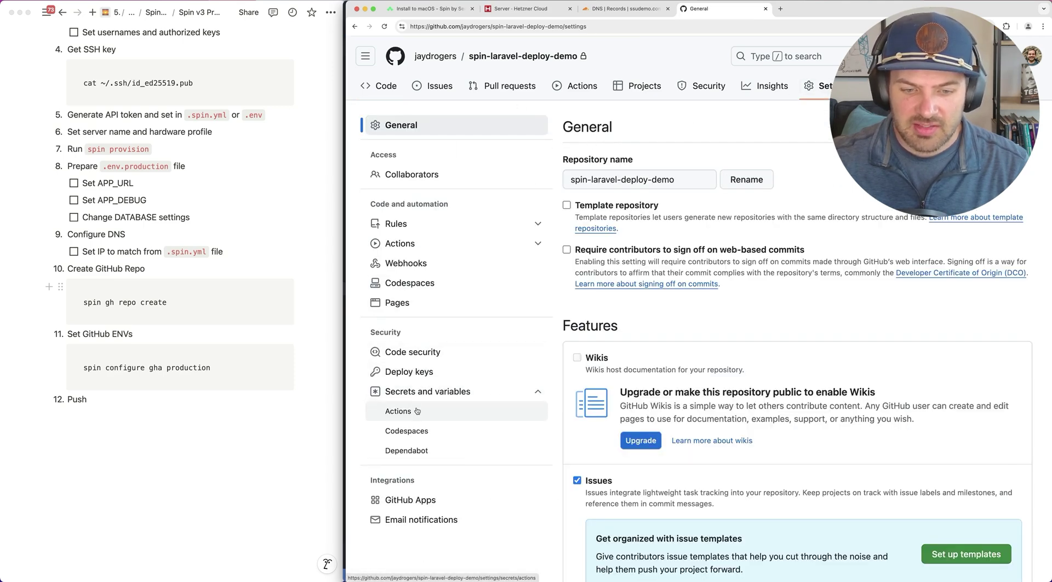
{"action": "left_click", "coordinate": [417, 411]}
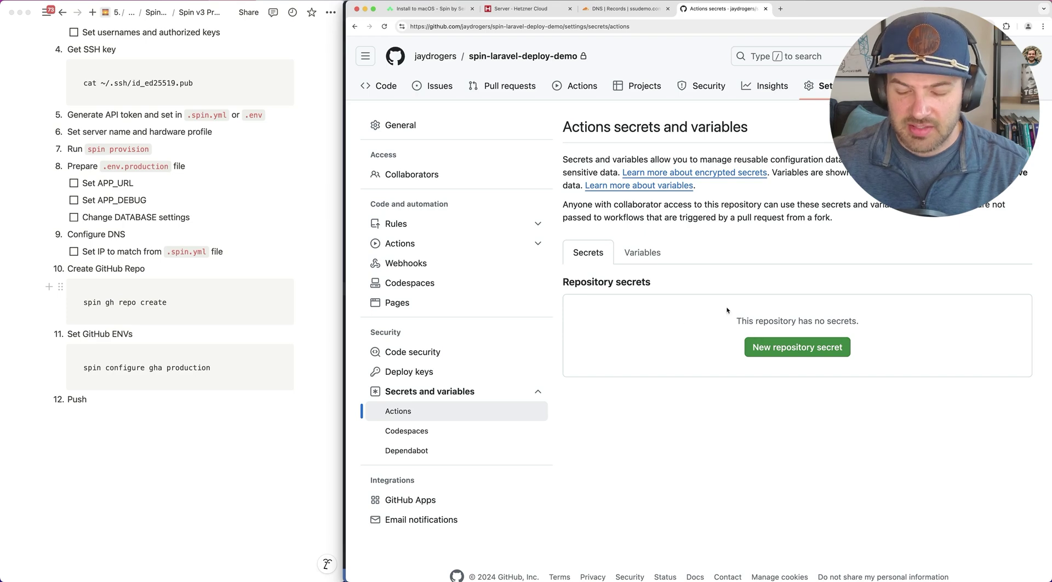
{"action": "key", "text": "super+Tab"}
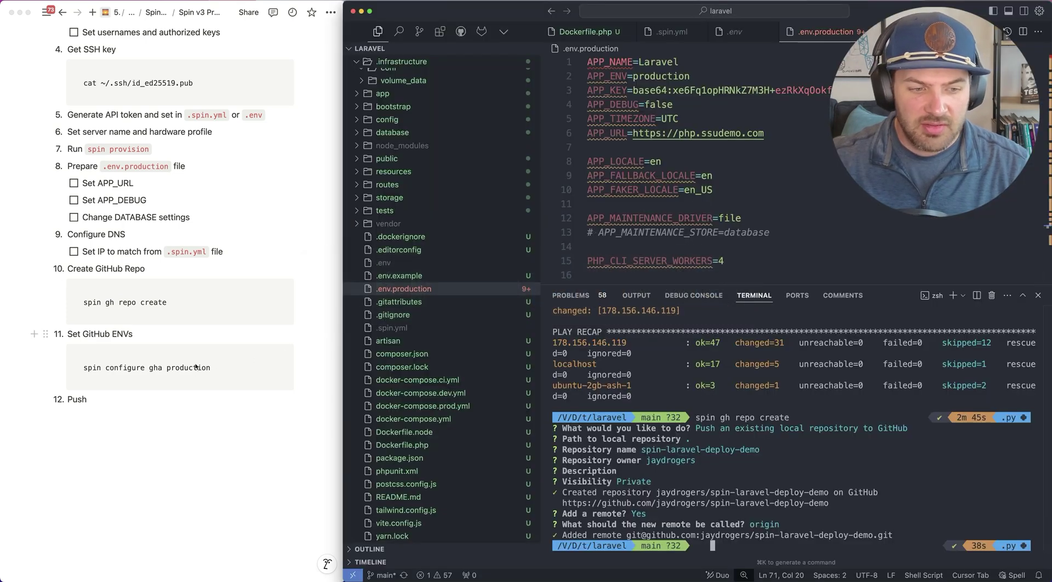
- Run spin configure gha production in Cursor's terminal and review its output
{"action": "left_click", "coordinate": [196, 366]}
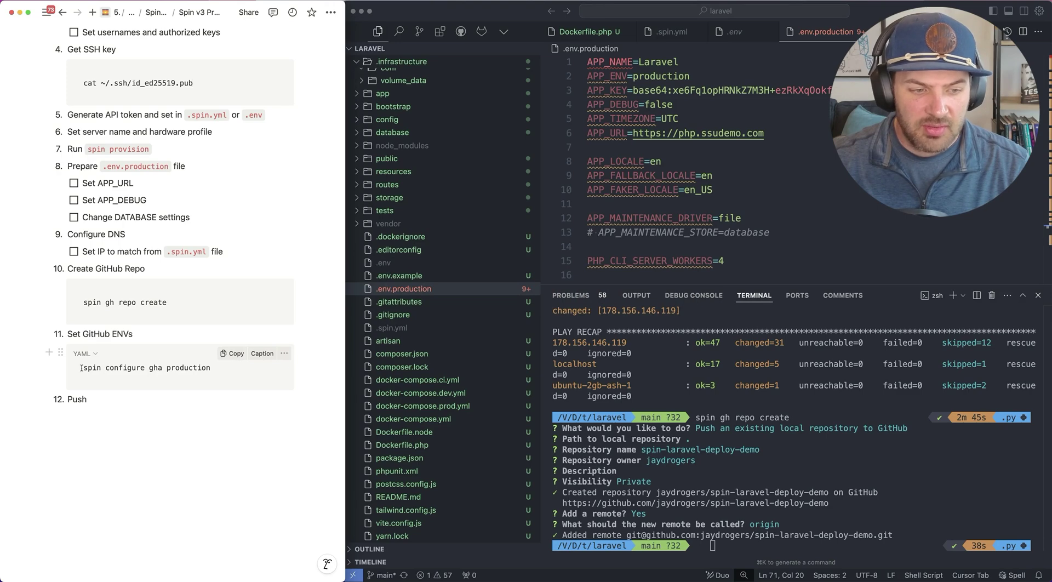
{"action": "key", "text": "super+Tab"}
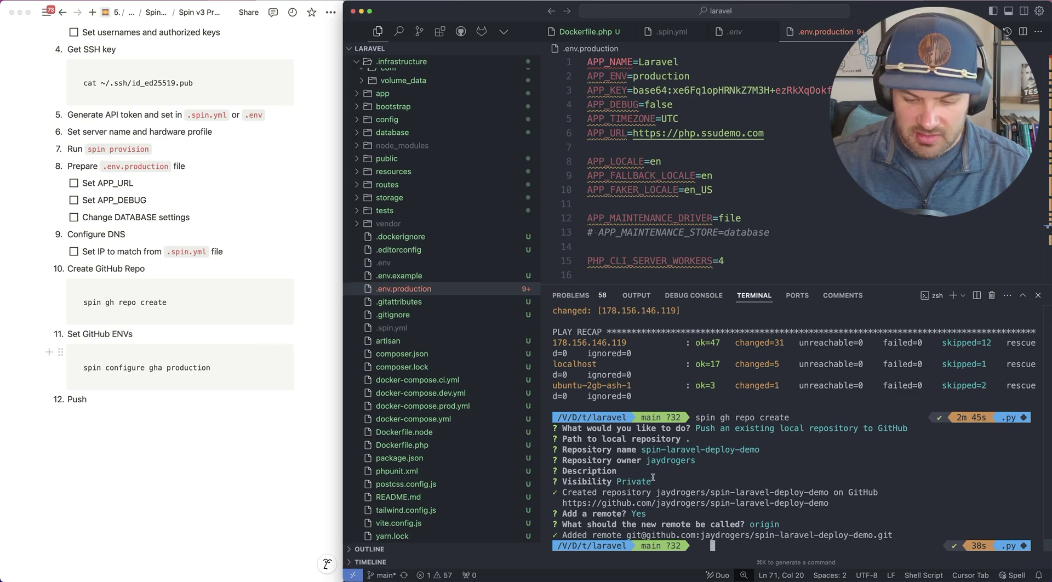
{"action": "key", "text": "ctrl+c"}
{"action": "type", "text": "in configure "}
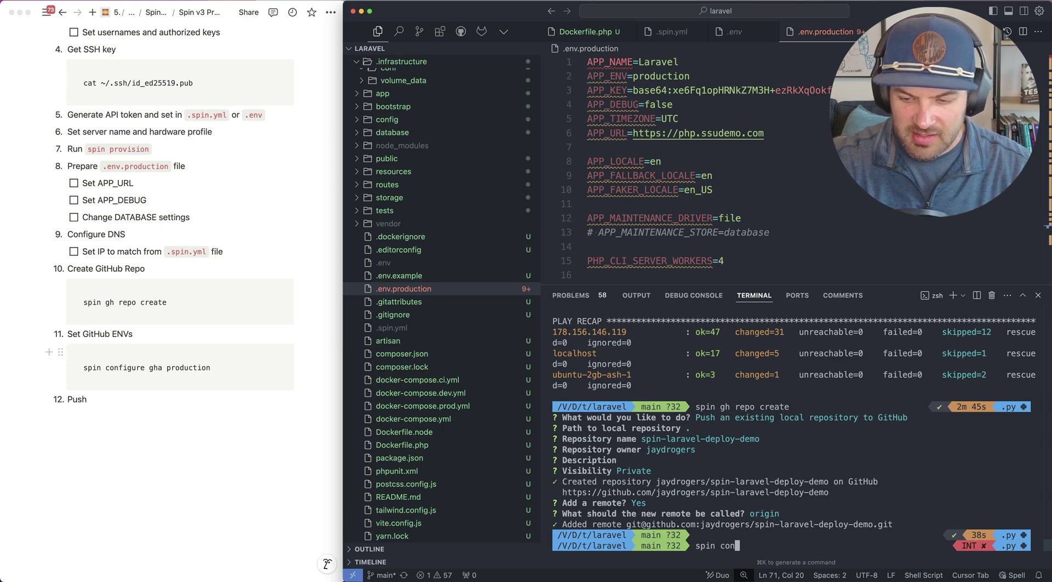
{"action": "type", "text": "gha "}
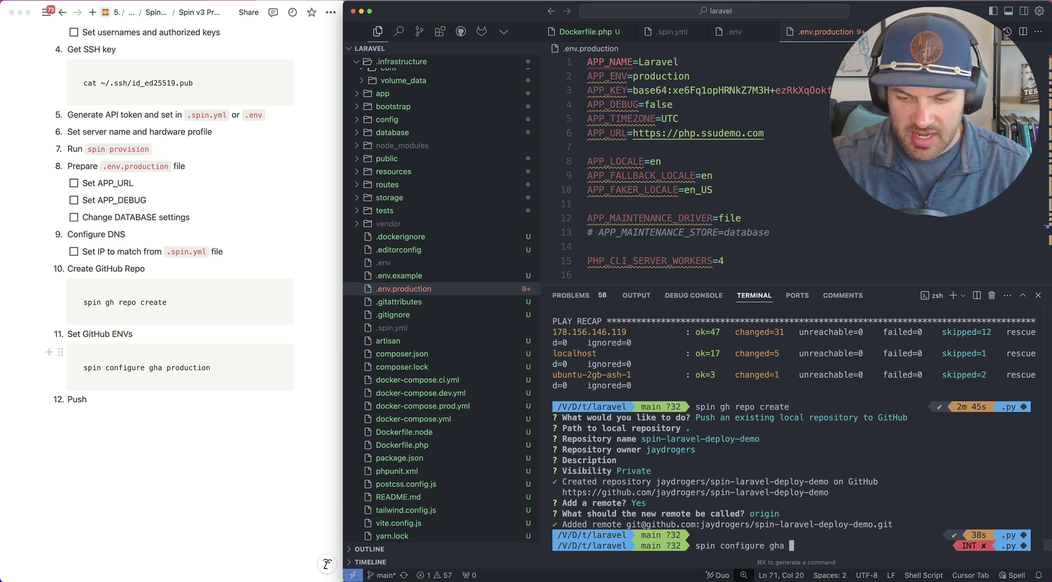
{"action": "type", "text": "product"}
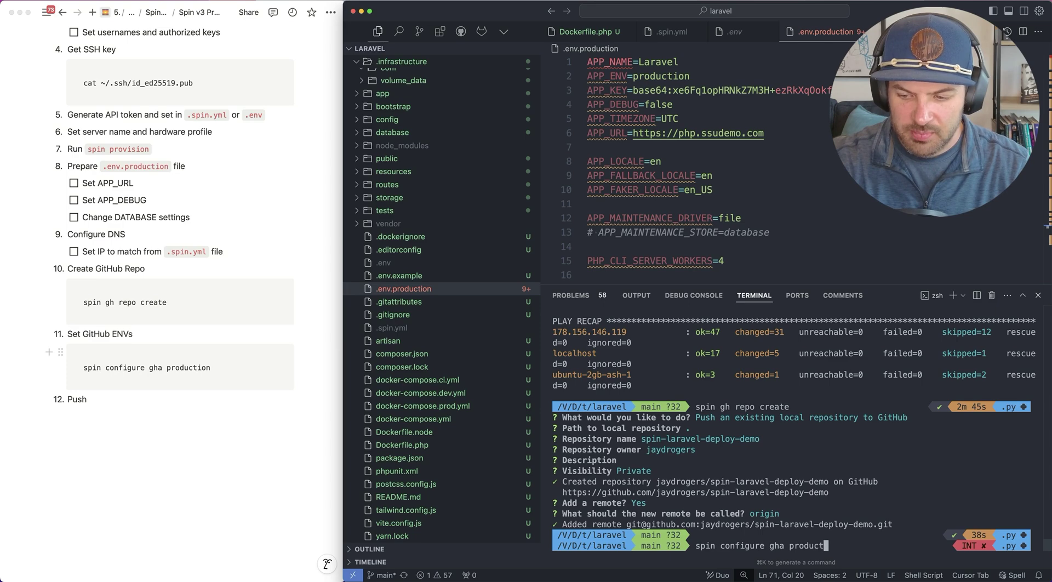
{"action": "type", "text": "ion"}
{"action": "key", "text": "Return"}
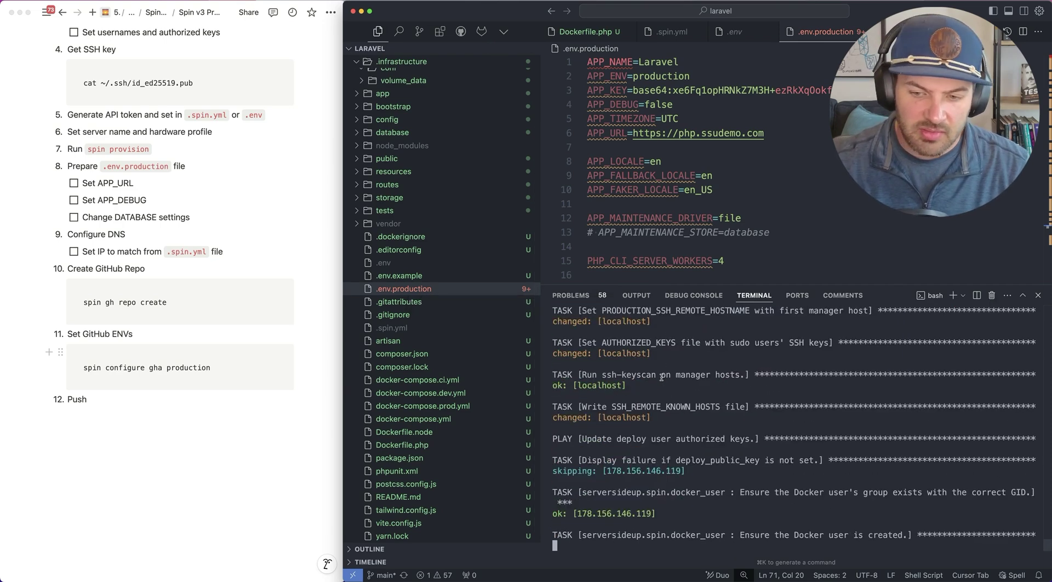
{"action": "scroll", "coordinate": [661, 377], "scroll_direction": "up", "scroll_amount": 5}
{"action": "scroll", "coordinate": [661, 377], "scroll_direction": "up", "scroll_amount": 5}
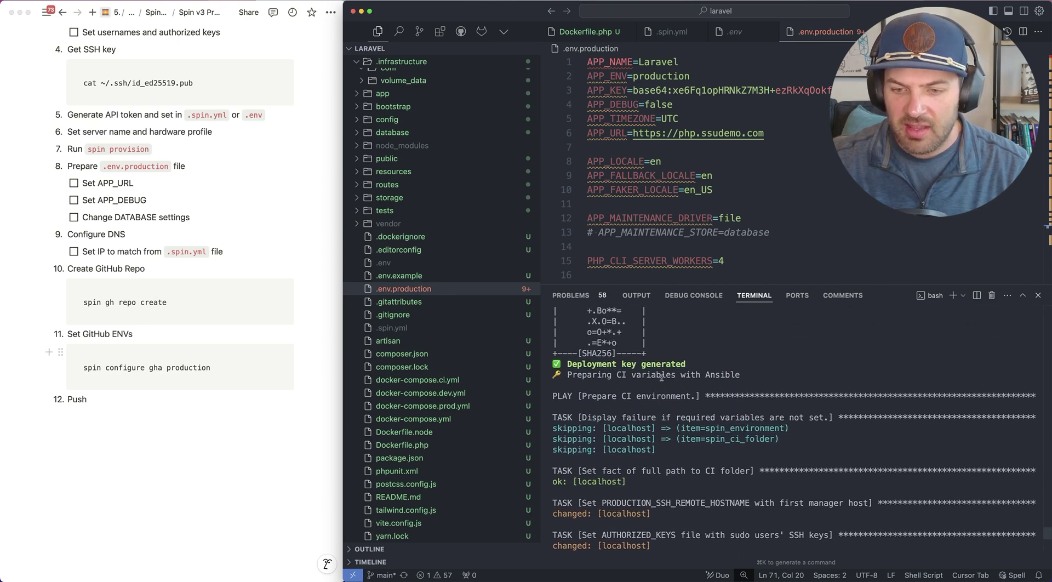
{"action": "scroll", "coordinate": [662, 378], "scroll_direction": "down", "scroll_amount": 8}
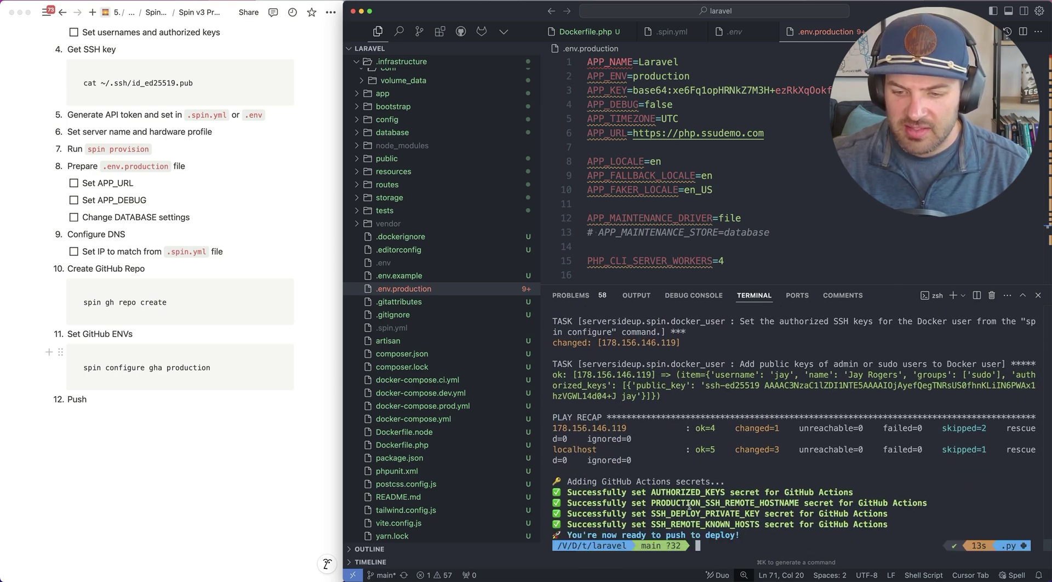
{"action": "key", "text": "super+Tab"}
{"action": "key", "text": "super+Tab"}
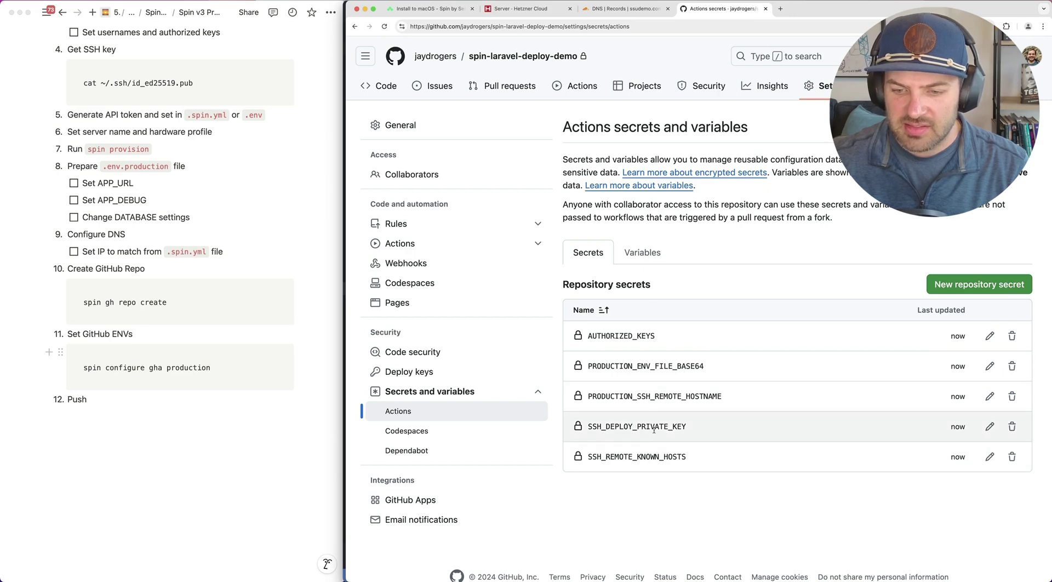
- Back in Cursor, bring up the Source Control view with the project's changed files
{"action": "key", "text": "super+Tab"}
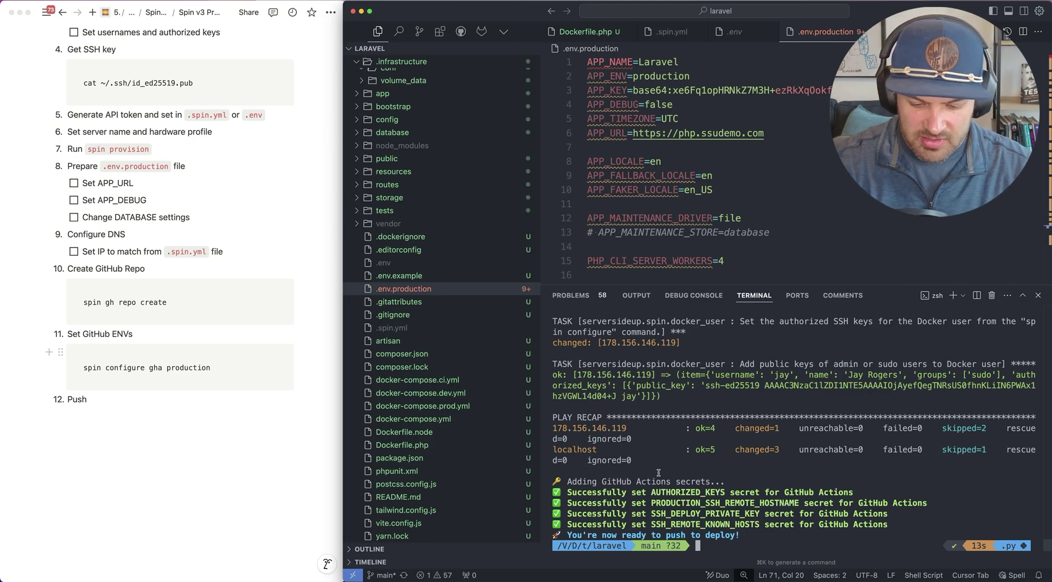
{"action": "left_click", "coordinate": [420, 31]}
- Commit the 83 changed files with message 'Initial commit' and publish main to GitHub
{"action": "type", "text": "Initial"}
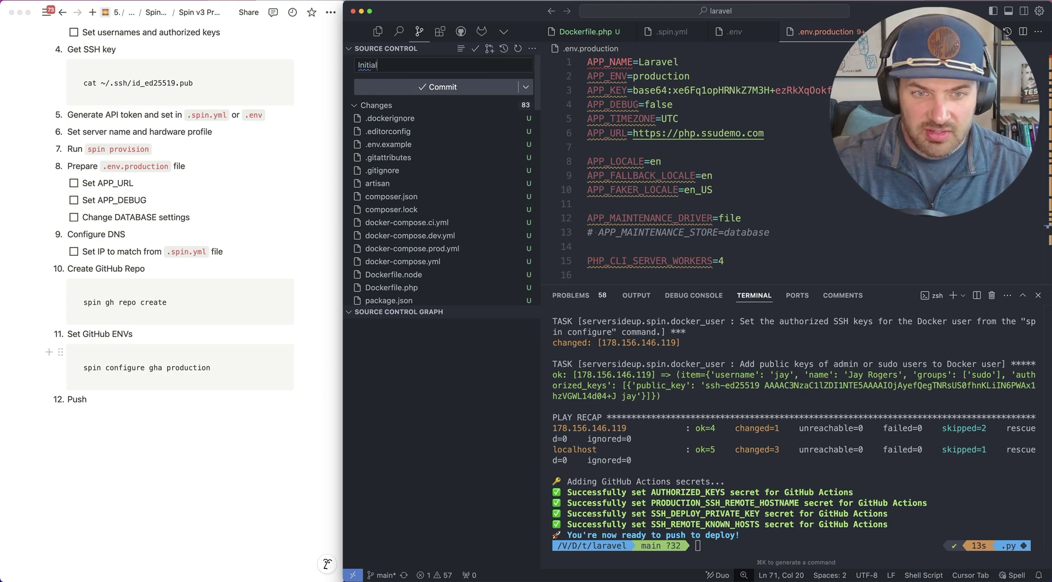
{"action": "type", "text": "it"}
{"action": "left_click", "coordinate": [415, 87]}
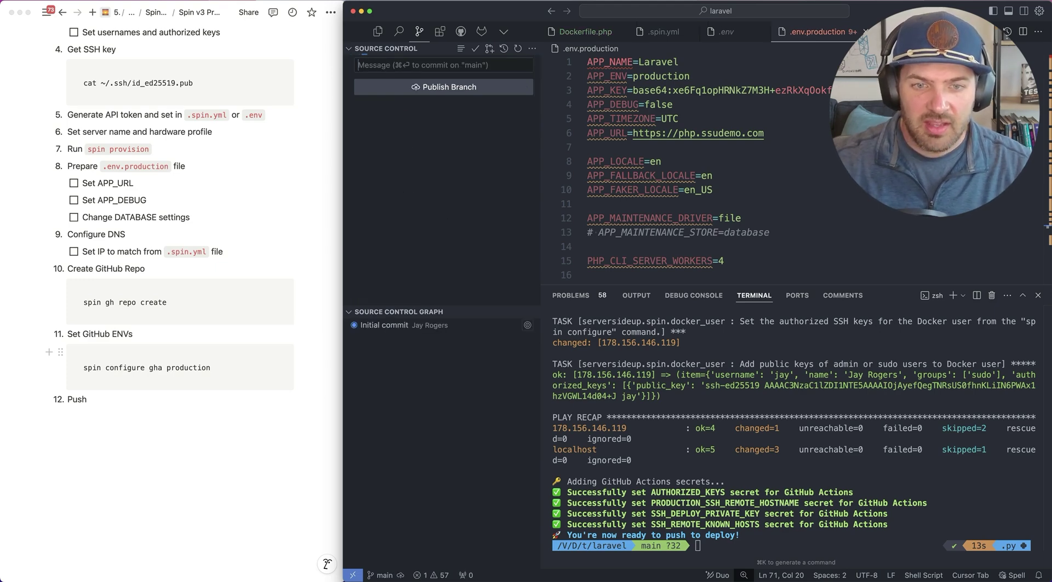
{"action": "left_click", "coordinate": [415, 87]}
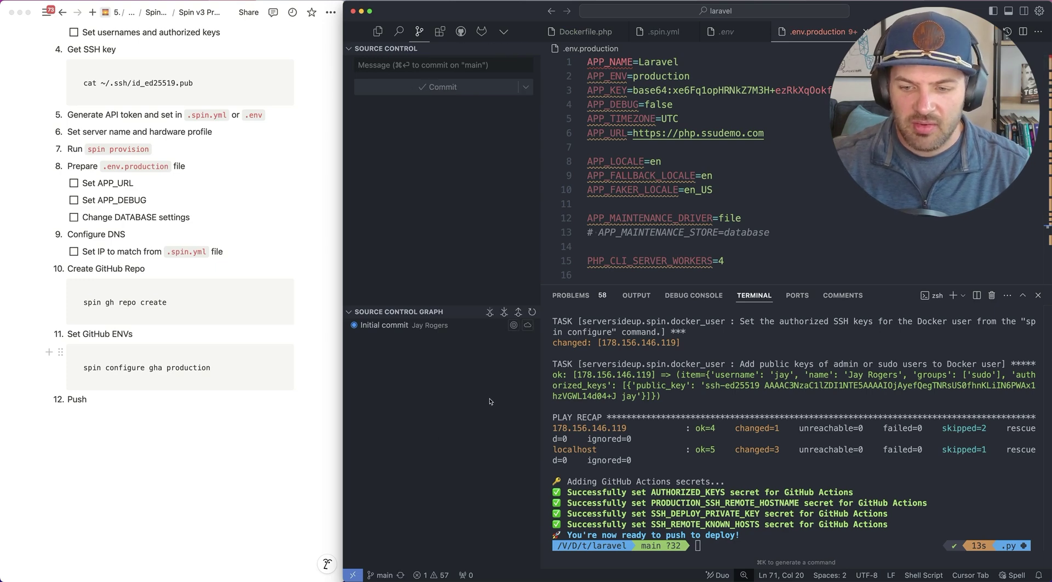
{"action": "key", "text": "super+Tab"}
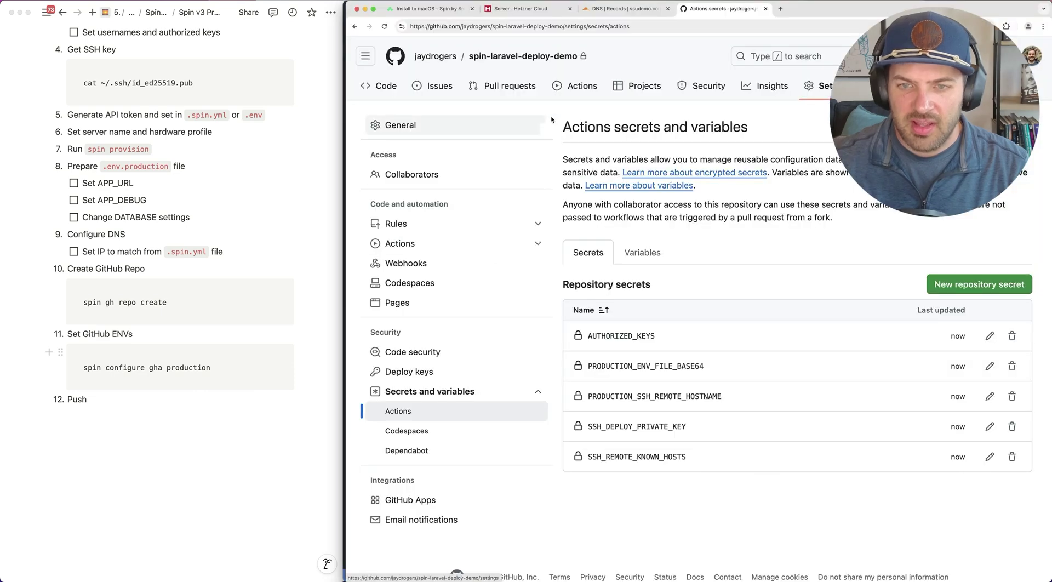
- After checking the pushed code, open the Initial commit Production Deployment workflow run
{"action": "left_click", "coordinate": [573, 86]}
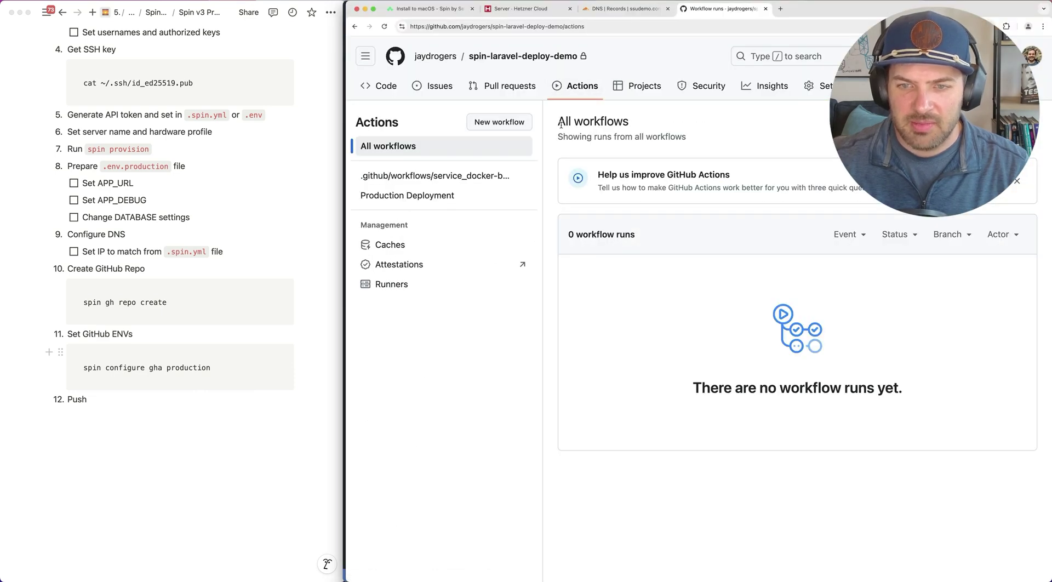
{"action": "left_click", "coordinate": [475, 58]}
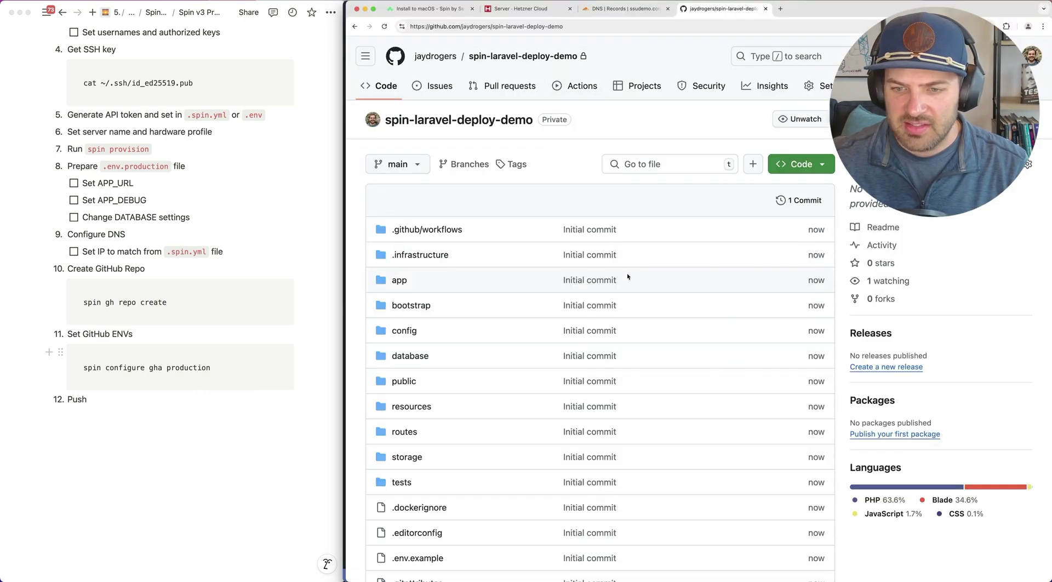
{"action": "left_click", "coordinate": [580, 86]}
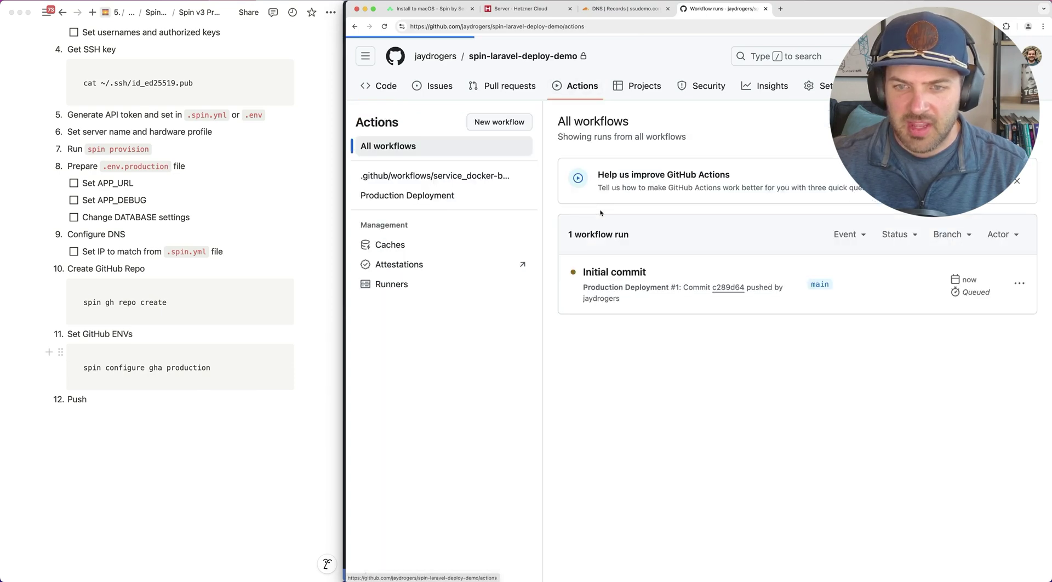
{"action": "left_click", "coordinate": [615, 272]}
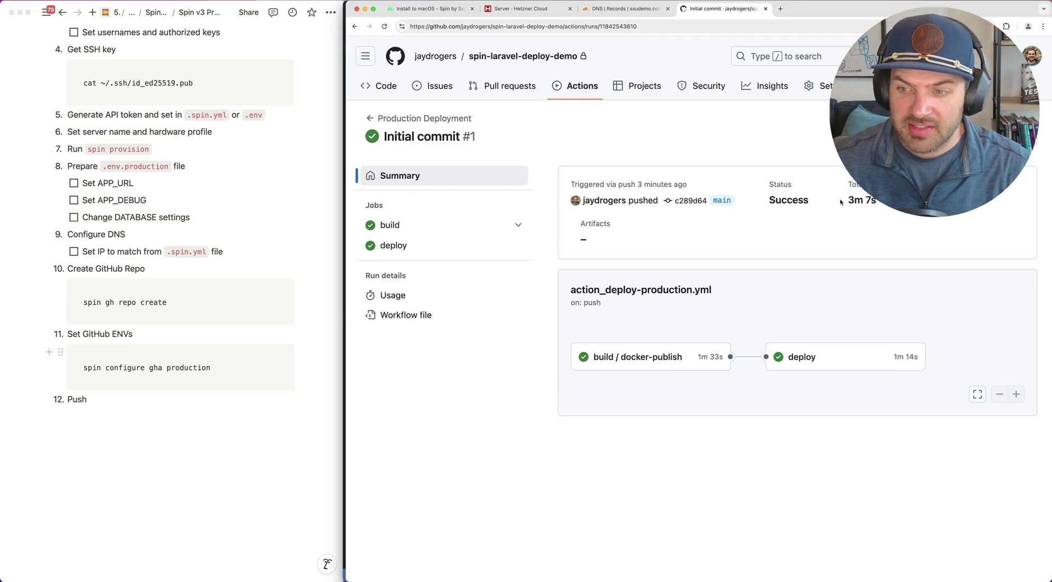
- Note the run's total duration and read through the docker-publish build job log
{"action": "left_click_drag", "start_coordinate": [842, 202], "coordinate": [878, 200]}
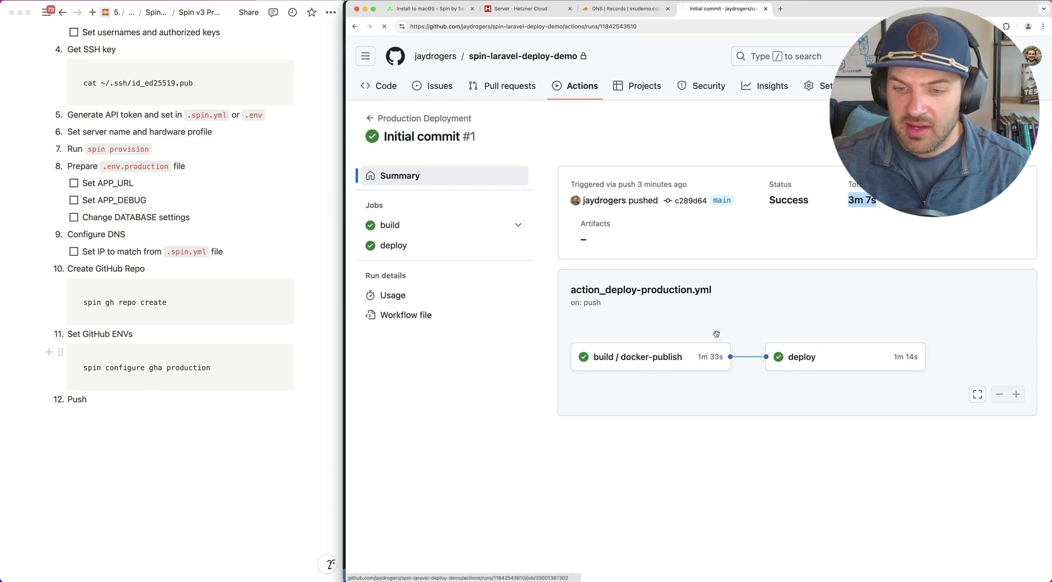
{"action": "left_click", "coordinate": [655, 365]}
{"action": "scroll", "coordinate": [666, 355], "scroll_direction": "down", "scroll_amount": 3}
{"action": "scroll", "coordinate": [666, 355], "scroll_direction": "up", "scroll_amount": 3}
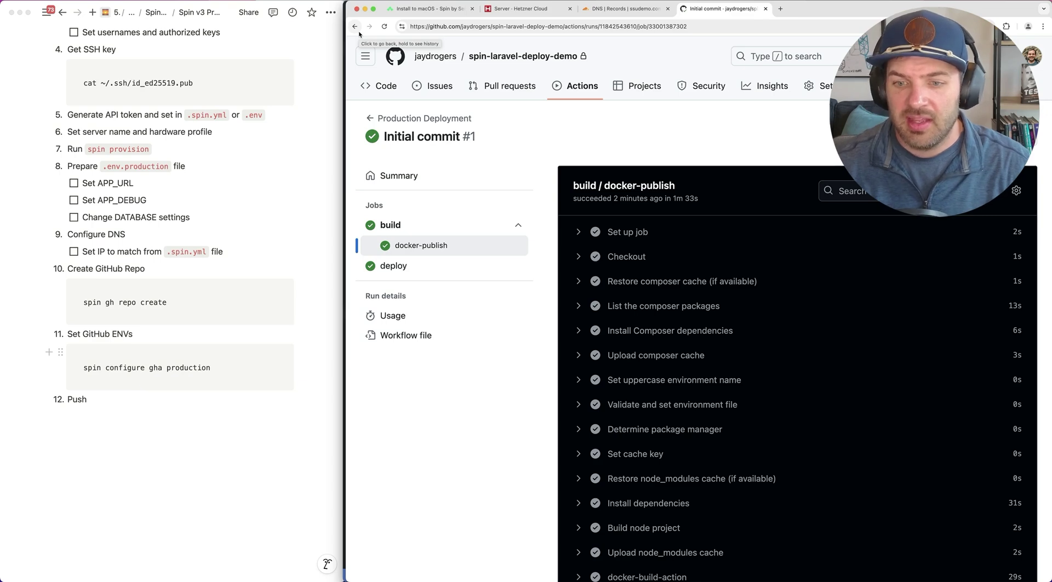
{"action": "scroll", "coordinate": [510, 176], "scroll_direction": "down", "scroll_amount": 3}
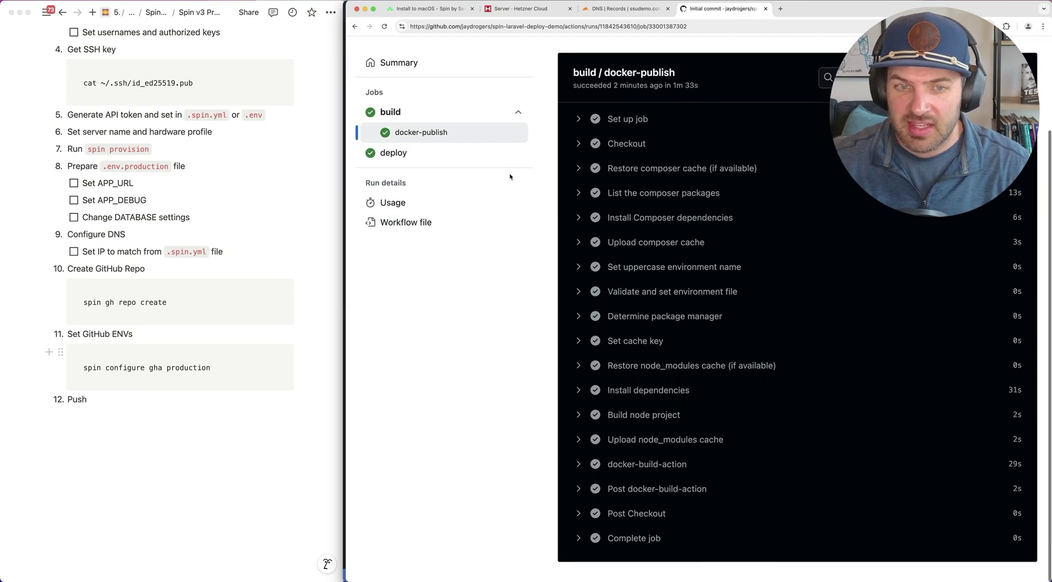
{"action": "left_click", "coordinate": [355, 27]}
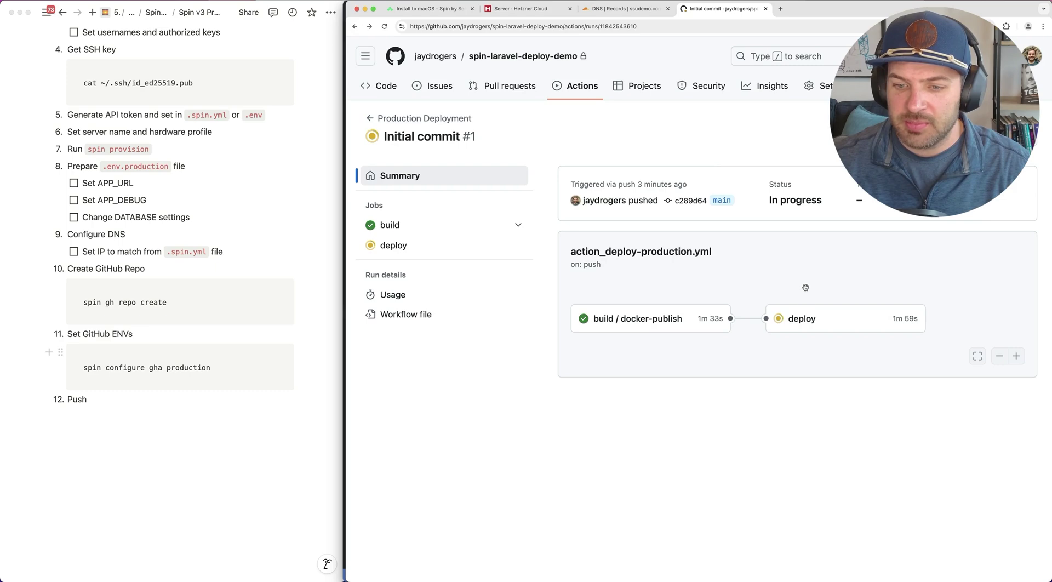
- Inspect the deploy job log, expanding the swarm deploy step and docker deploy output
{"action": "left_click", "coordinate": [811, 319]}
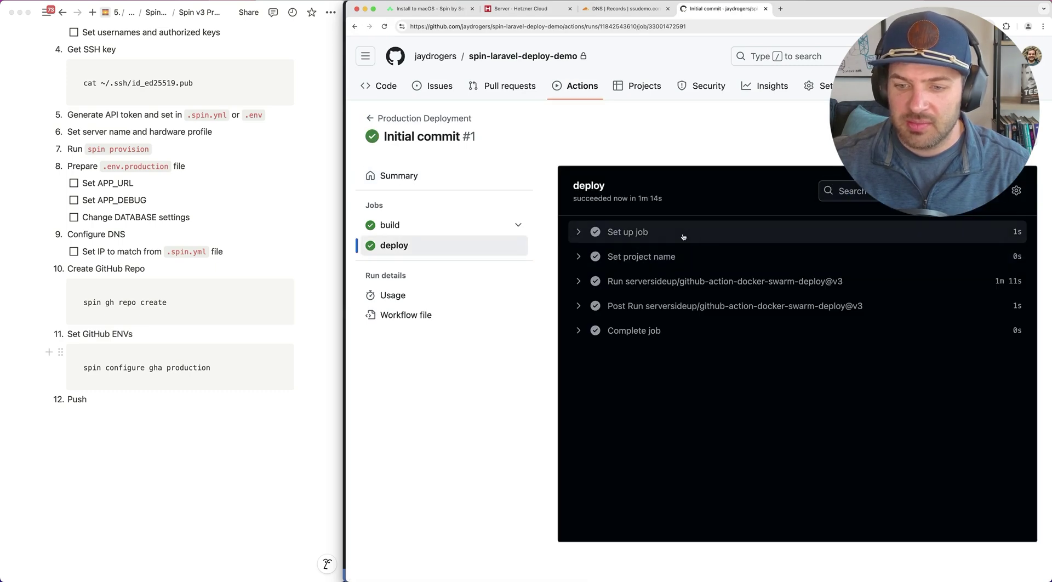
{"action": "scroll", "coordinate": [585, 281], "scroll_direction": "down", "scroll_amount": 3}
{"action": "left_click", "coordinate": [579, 163]}
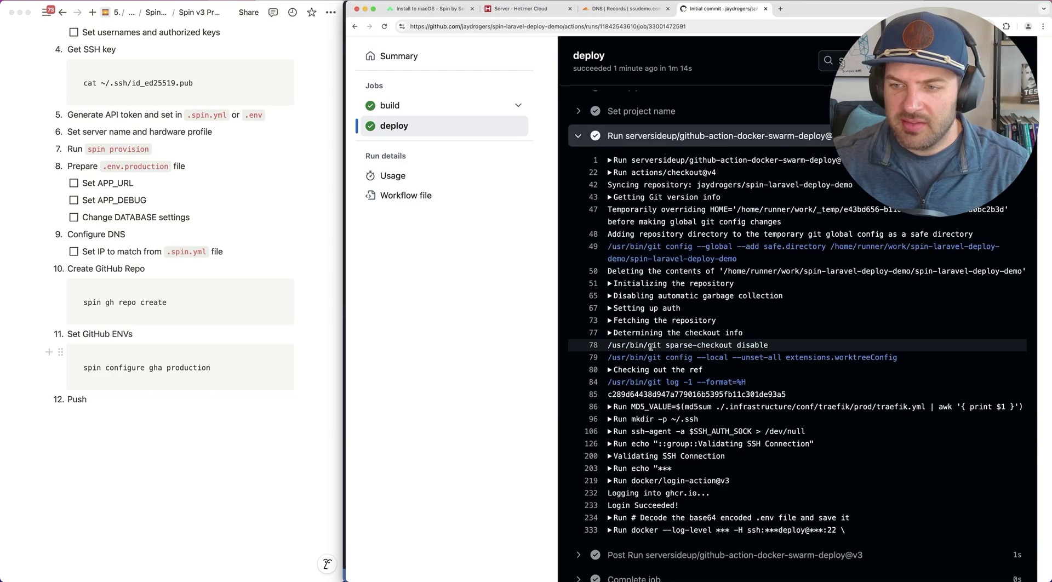
{"action": "left_click", "coordinate": [610, 489]}
{"action": "scroll", "coordinate": [644, 478], "scroll_direction": "down", "scroll_amount": 15}
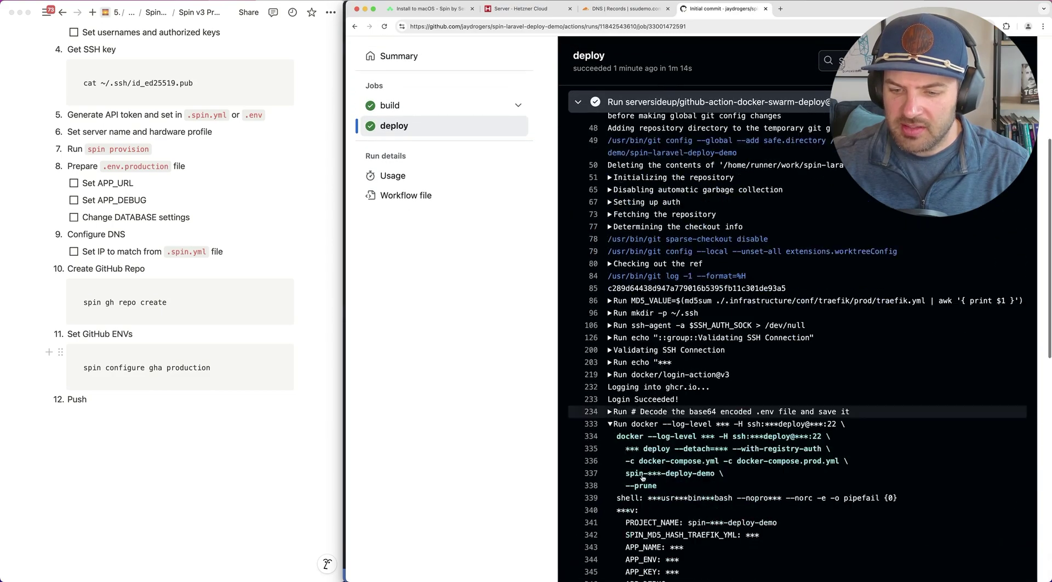
{"action": "scroll", "coordinate": [643, 479], "scroll_direction": "down", "scroll_amount": 20}
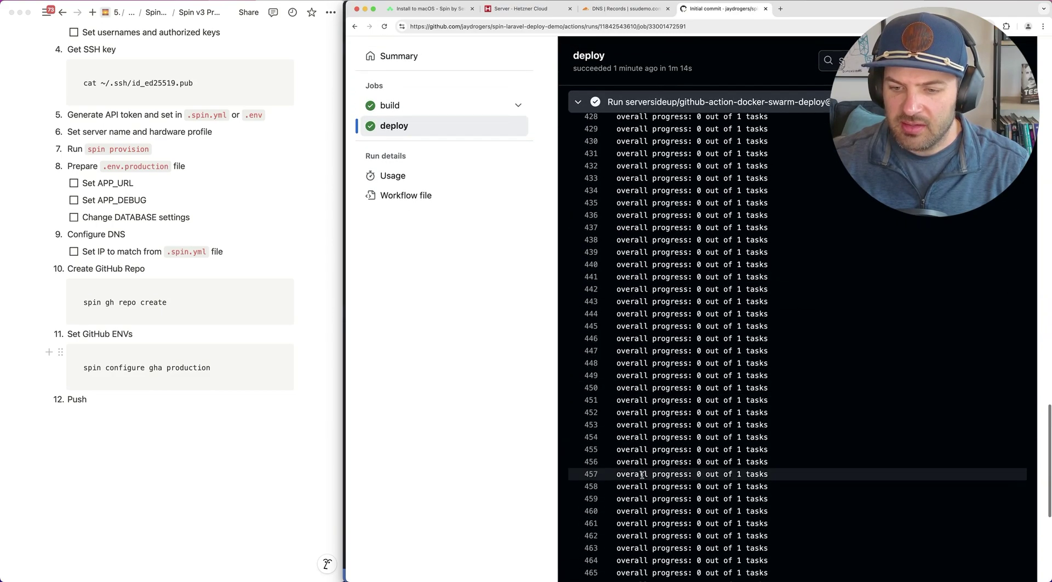
{"action": "scroll", "coordinate": [642, 473], "scroll_direction": "down", "scroll_amount": 10}
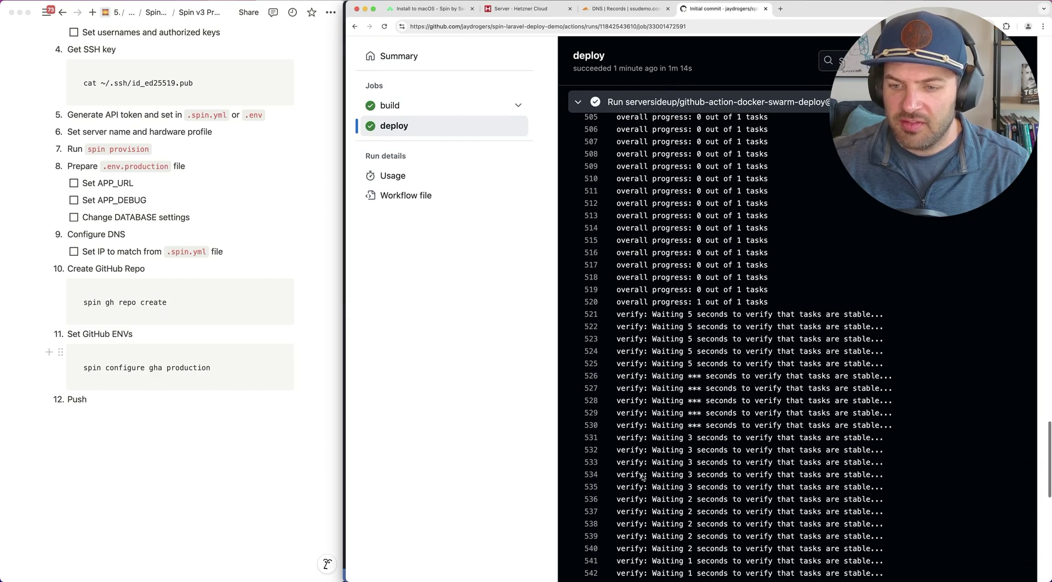
{"action": "scroll", "coordinate": [642, 475], "scroll_direction": "down", "scroll_amount": 20}
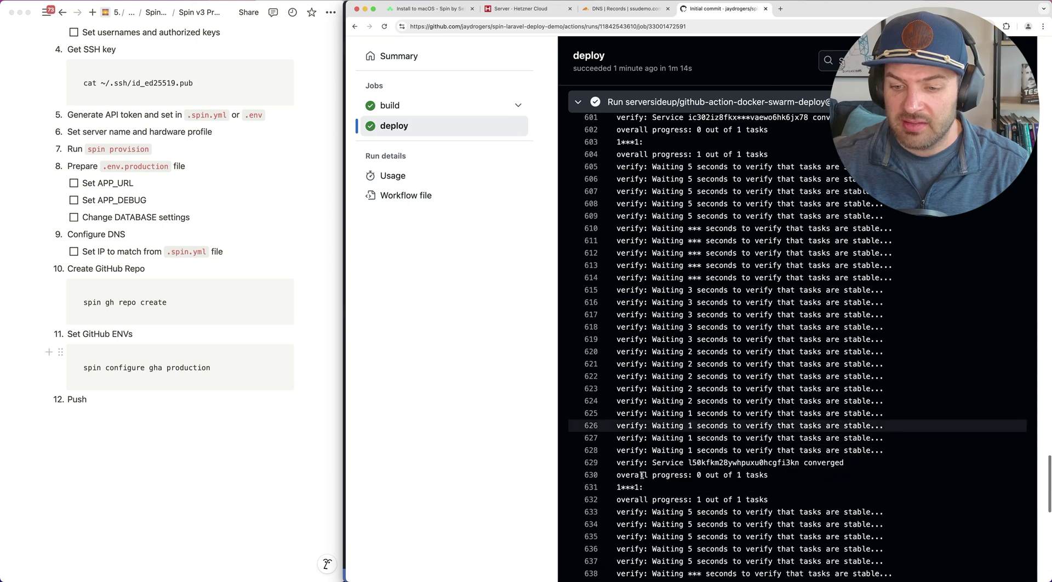
- Load php.ssudemo.com in a new tab to see the live Laravel welcome page
{"action": "key", "text": "super+t"}
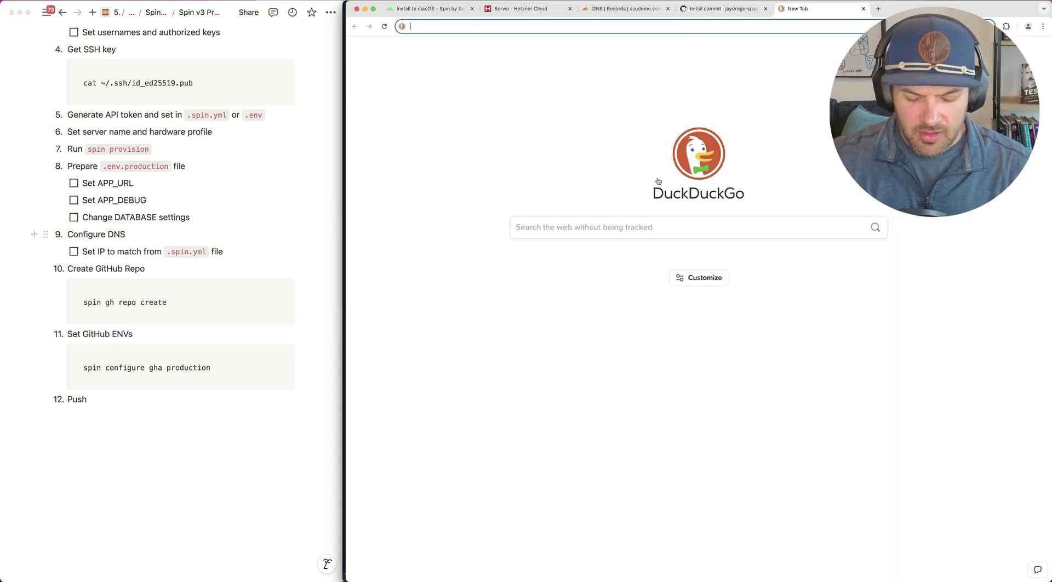
{"action": "type", "text": "php.ssudemo.com"}
{"action": "key", "text": "Return"}
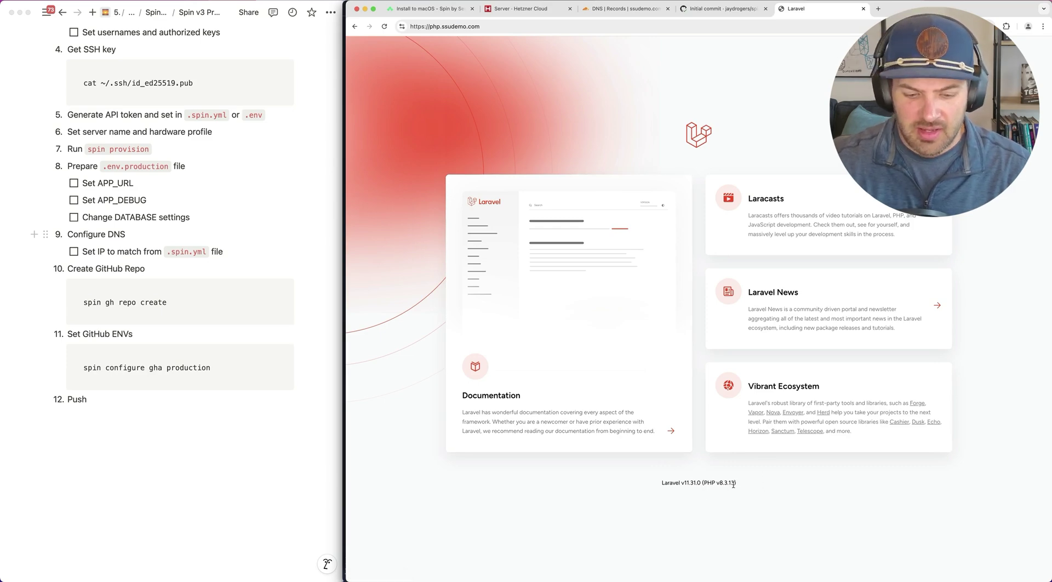
- Connect to the server with ssh php.ssudemo.com
{"action": "key", "text": "super+Tab"}
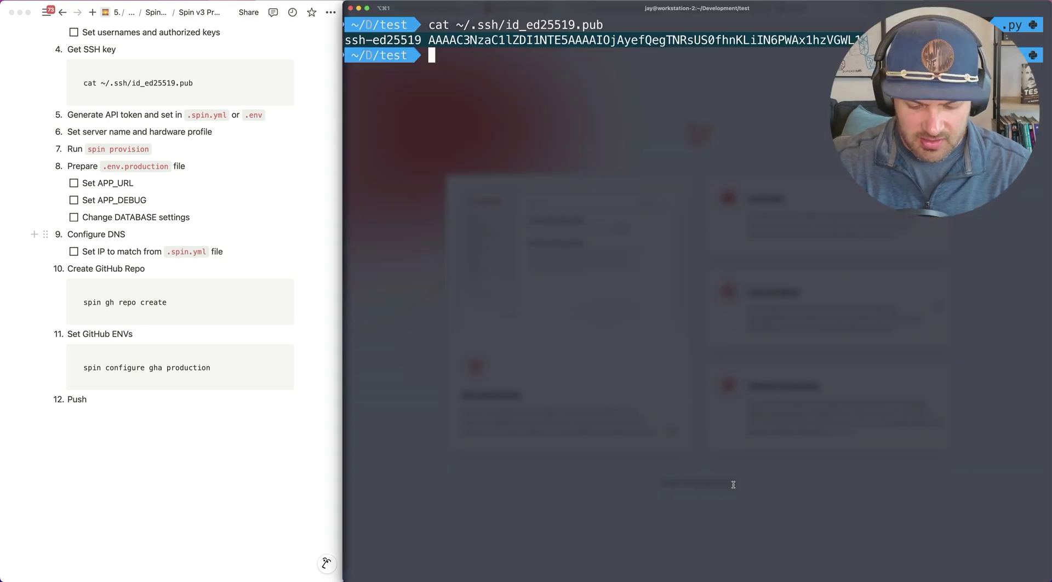
{"action": "type", "text": "ssh php."}
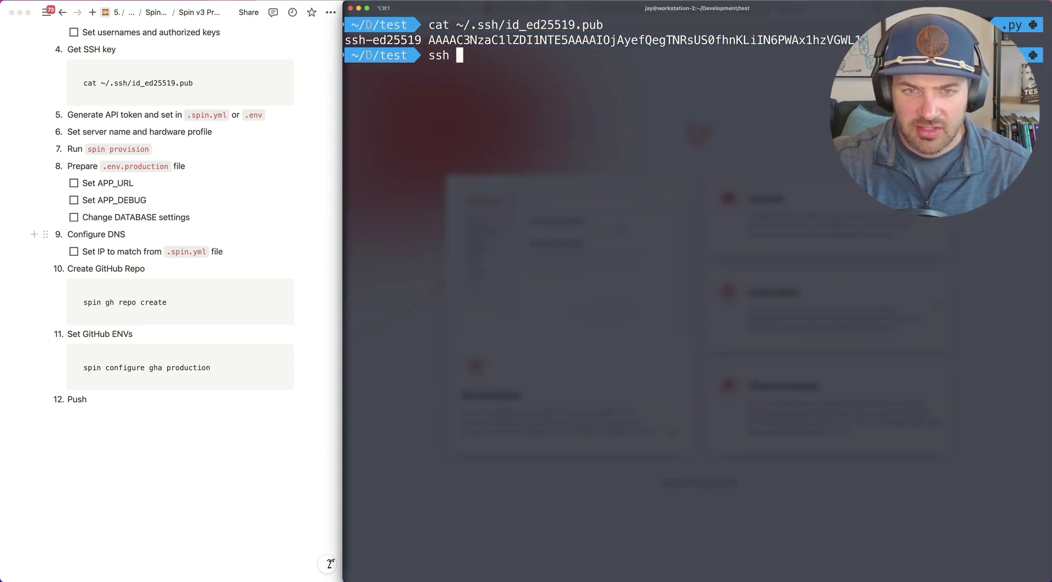
{"action": "type", "text": "ssudemo.co"}
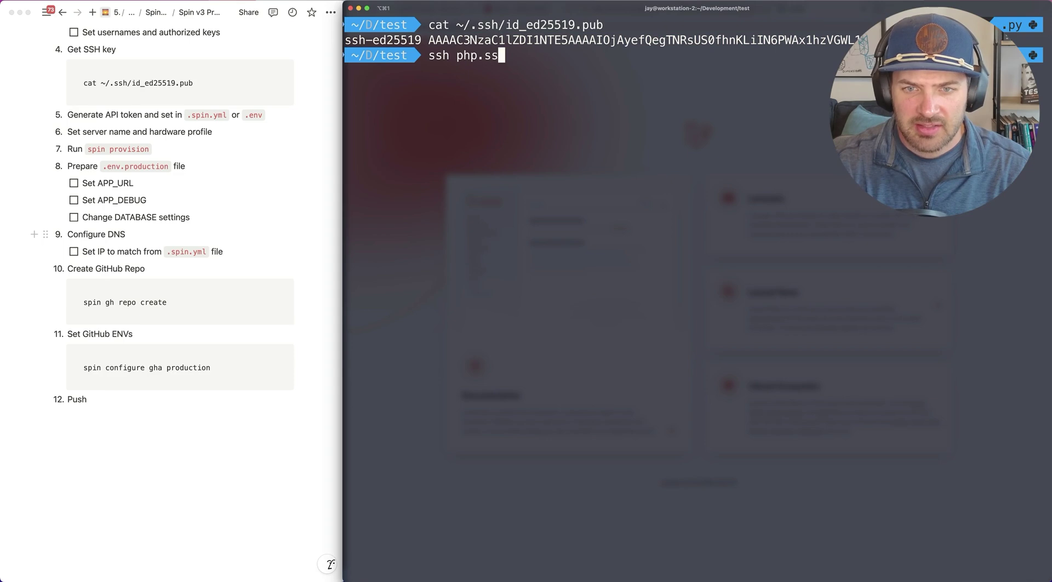
{"action": "type", "text": "m"}
{"action": "key", "text": "Return"}
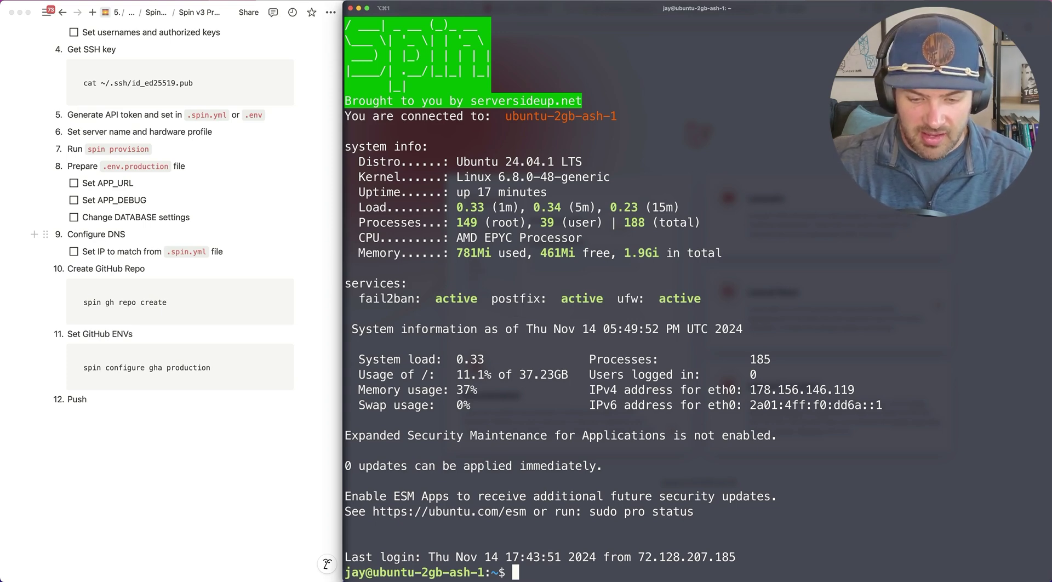
- Clear the screen and list Docker services with sudo docker service ls
{"action": "type", "text": "sudo docker servci"}
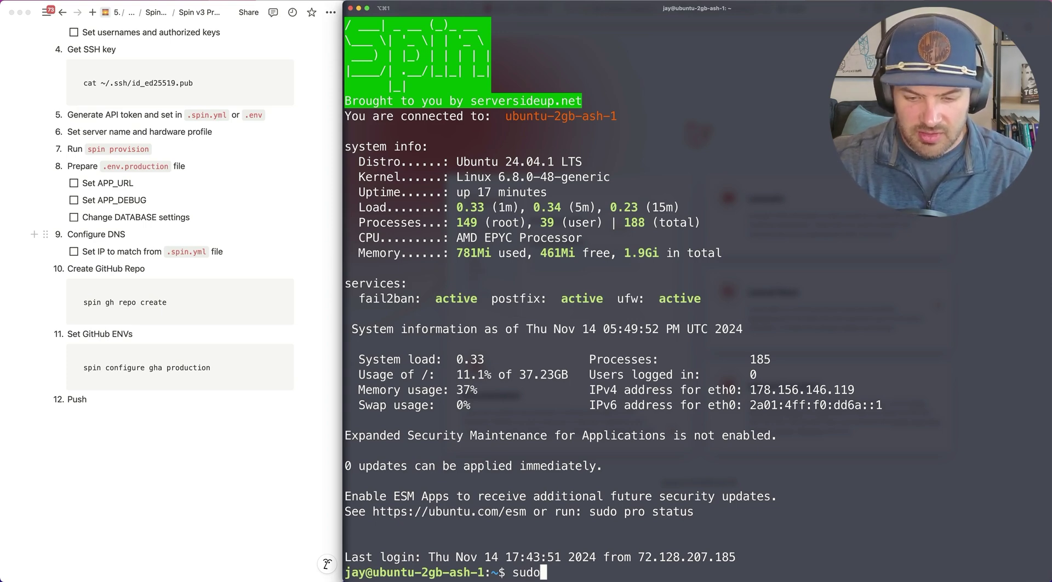
{"action": "type", "text": "e"}
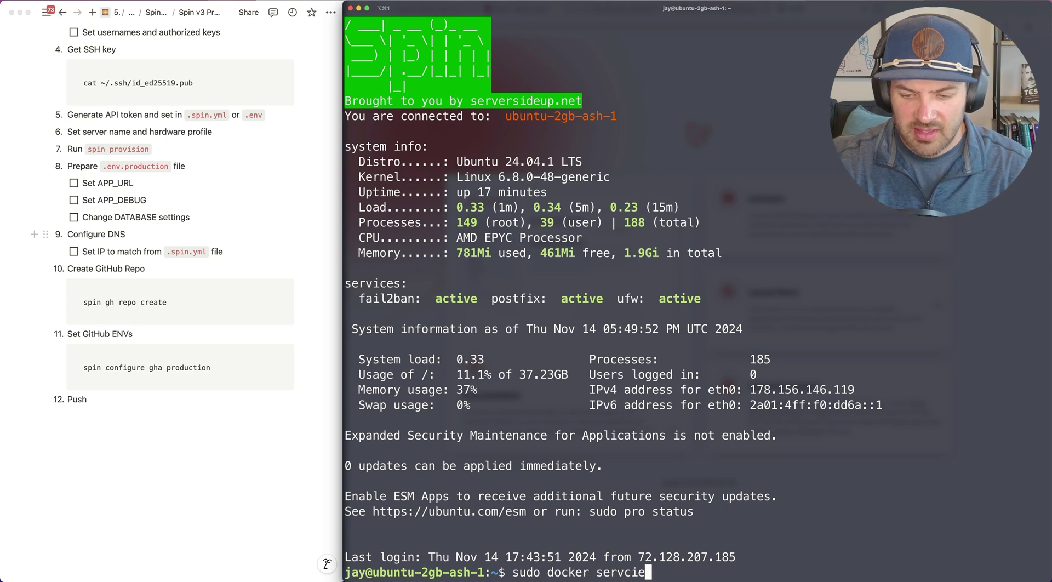
{"action": "key", "text": "ctrl+c"}
{"action": "type", "text": "clear"}
{"action": "key", "text": "Return"}
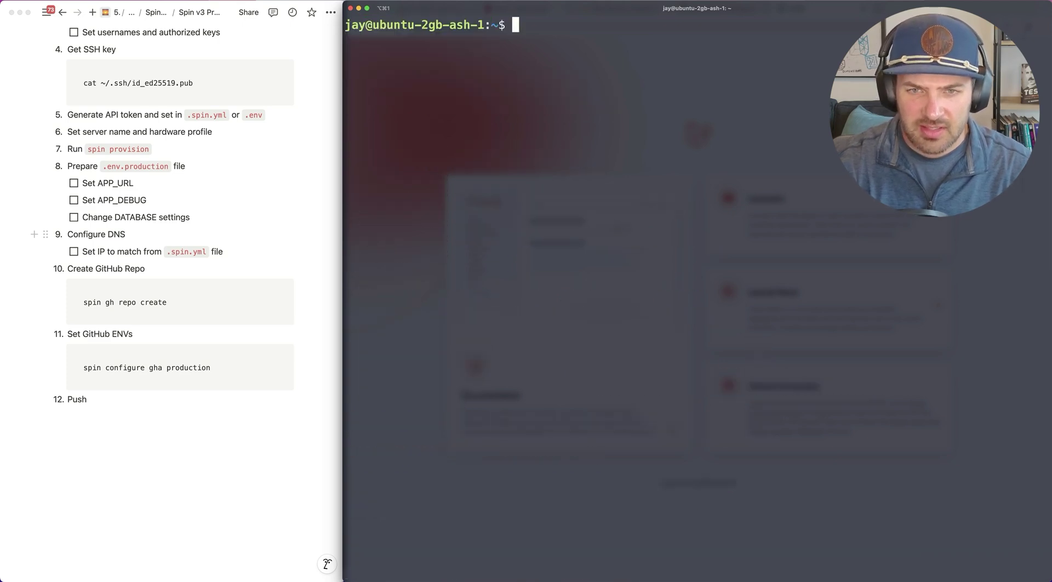
{"action": "type", "text": "sudo s"}
{"action": "type", "text": "ocker servce"}
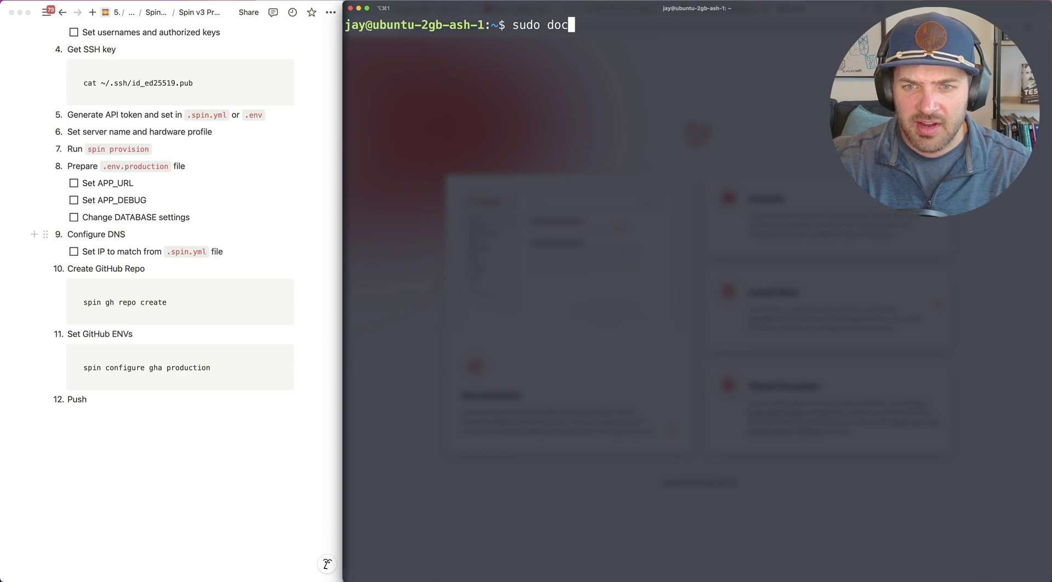
{"action": "key", "text": "BackSpace"}
{"action": "key", "text": "BackSpace"}
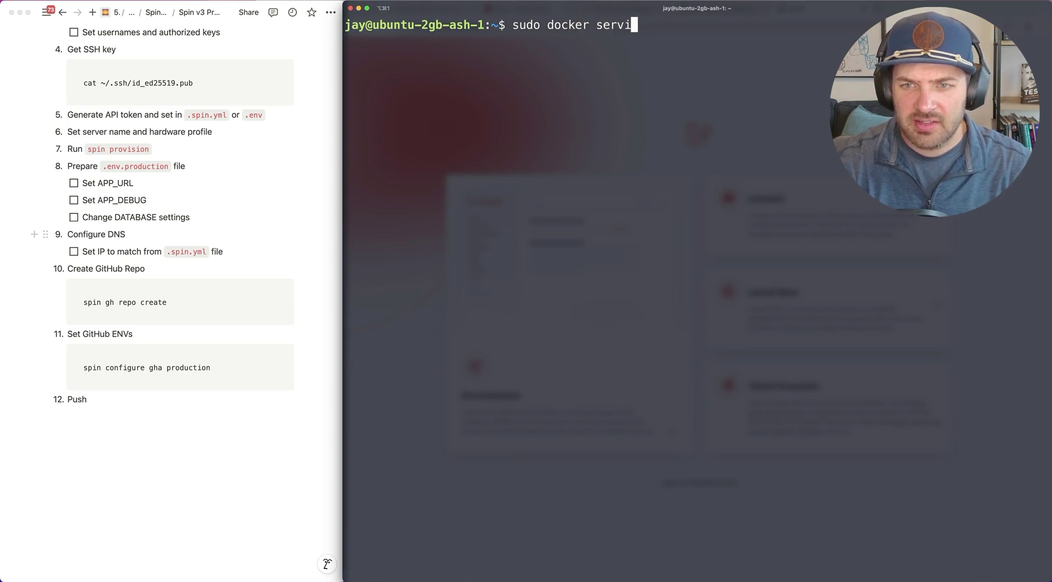
{"action": "type", "text": "ice ls"}
{"action": "key", "text": "Return"}
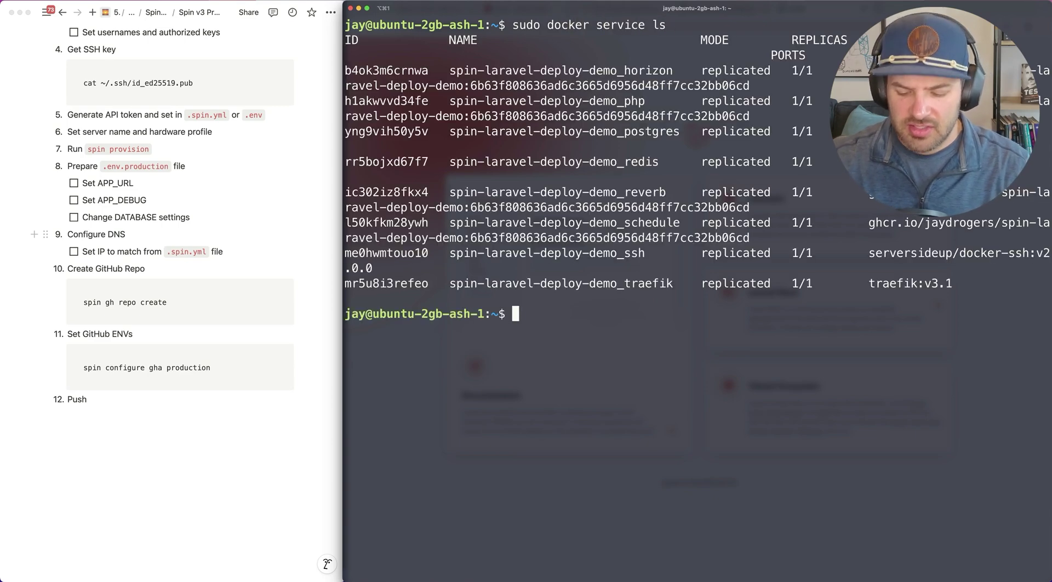
- Maximize the terminal and highlight the horizon, ssh and traefik services, each at 1/1 replicas
{"action": "key", "text": "ctrl+alt+Return"}
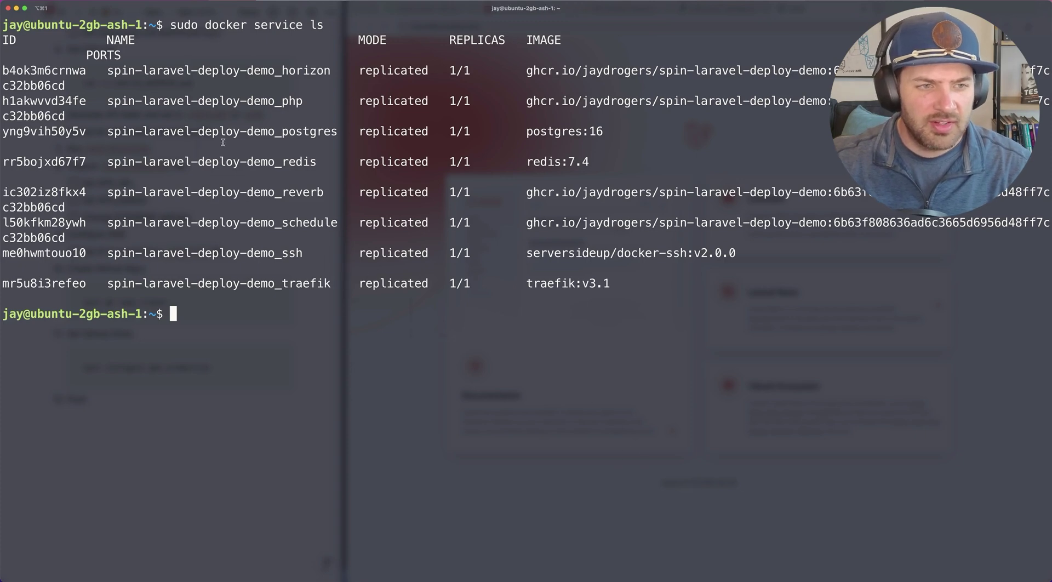
{"action": "left_click_drag", "start_coordinate": [285, 73], "coordinate": [325, 71]}
{"action": "left_click", "coordinate": [296, 100]}
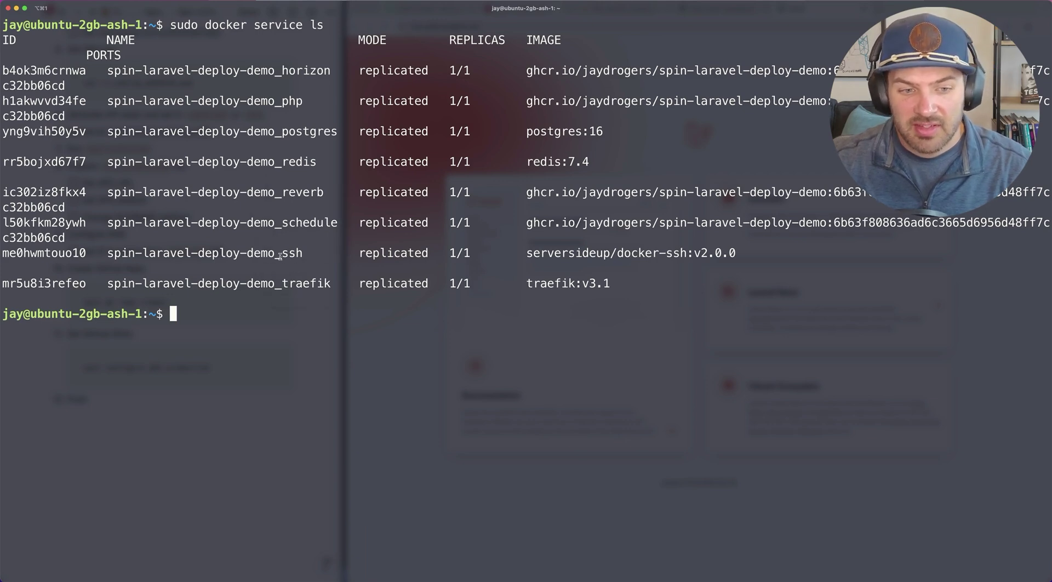
{"action": "left_click_drag", "start_coordinate": [281, 254], "coordinate": [294, 254]}
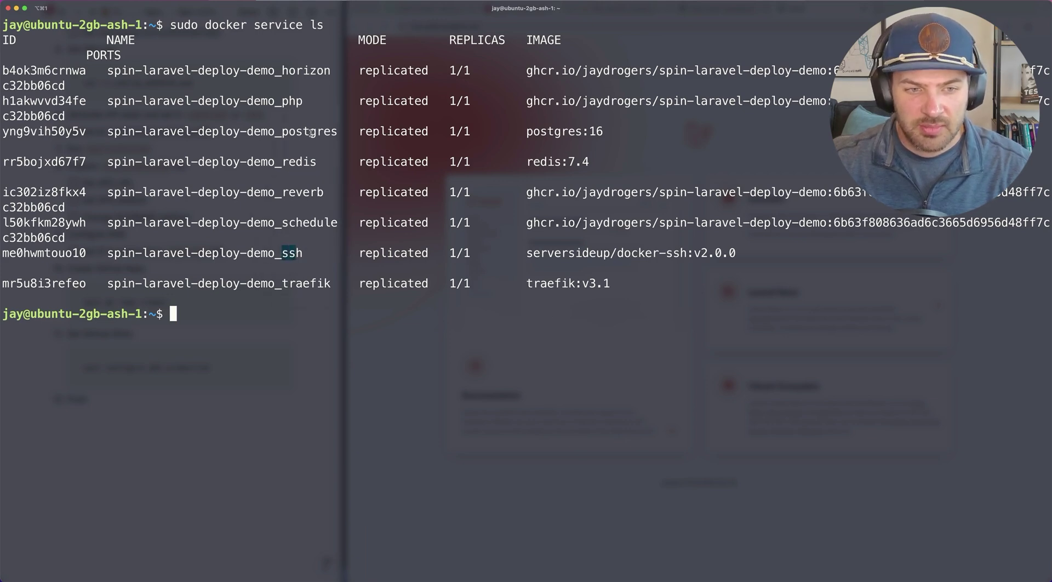
{"action": "left_click_drag", "start_coordinate": [282, 283], "coordinate": [326, 281]}
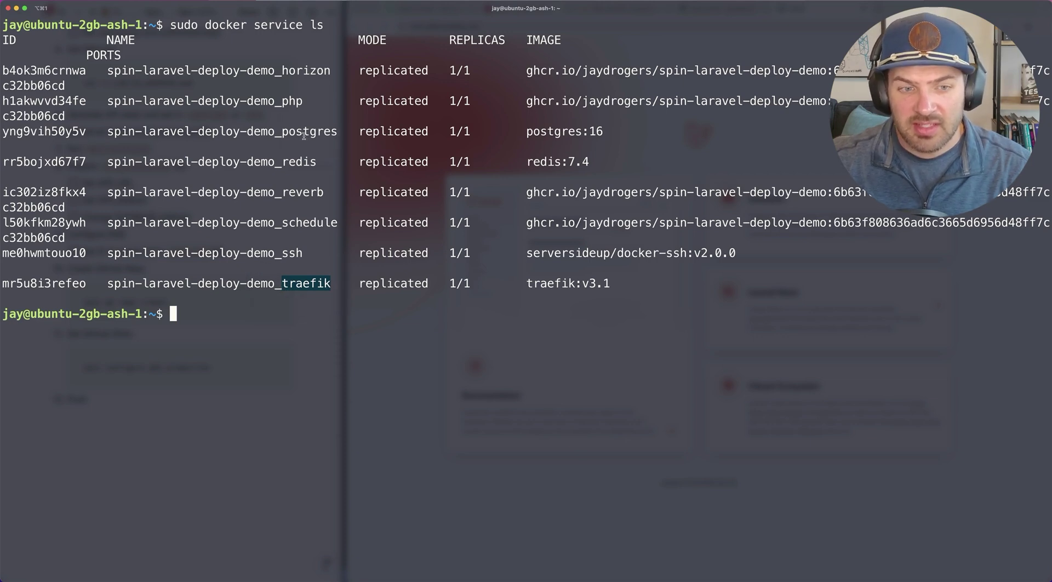
- Launch TablePlus and edit the Remote Postgres connection's settings
{"action": "key", "text": "super+space"}
{"action": "type", "text": "tab"}
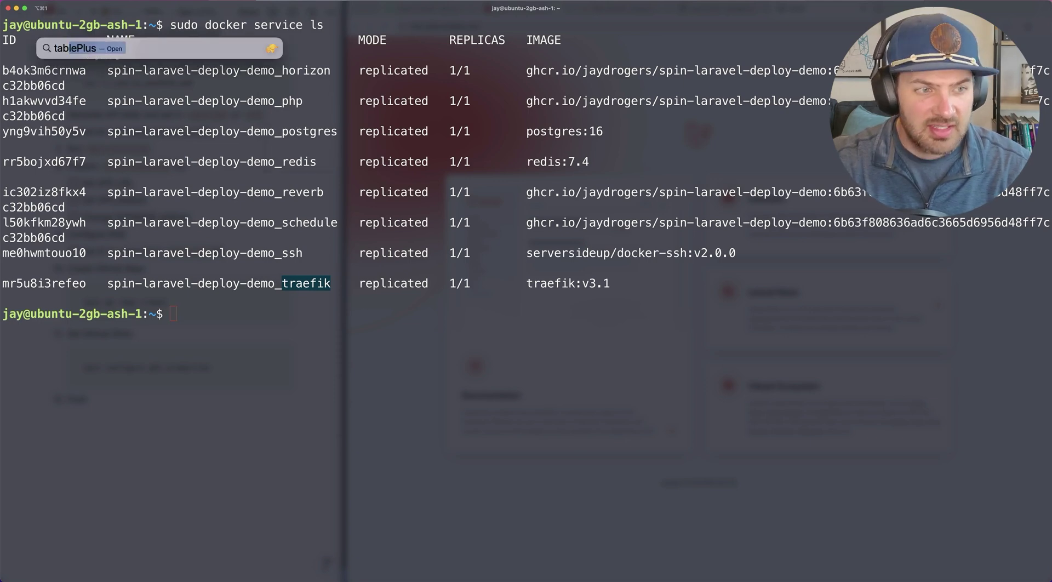
{"action": "key", "text": "Return"}
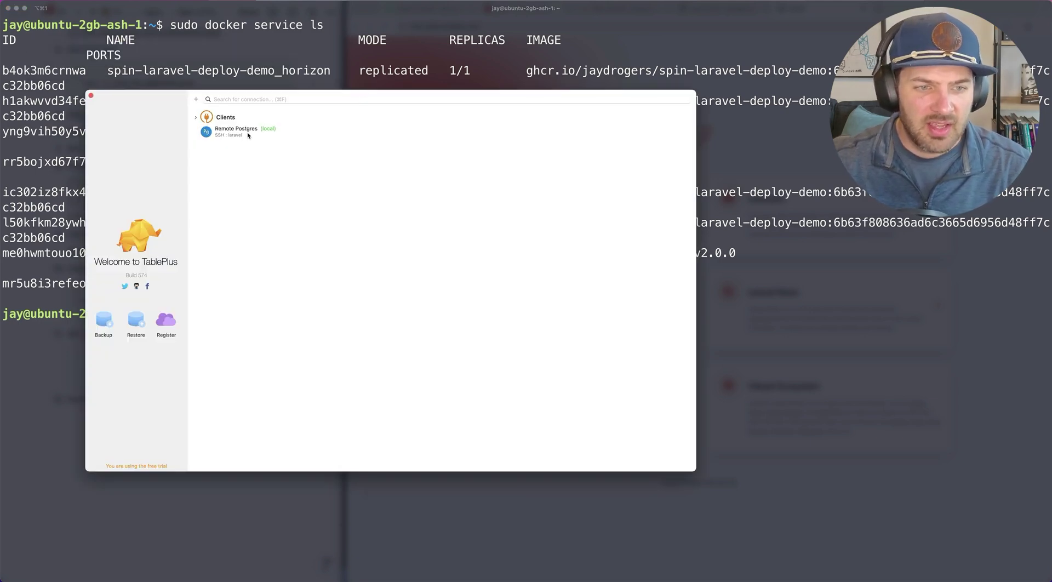
{"action": "right_click", "coordinate": [248, 134]}
{"action": "left_click", "coordinate": [260, 160]}
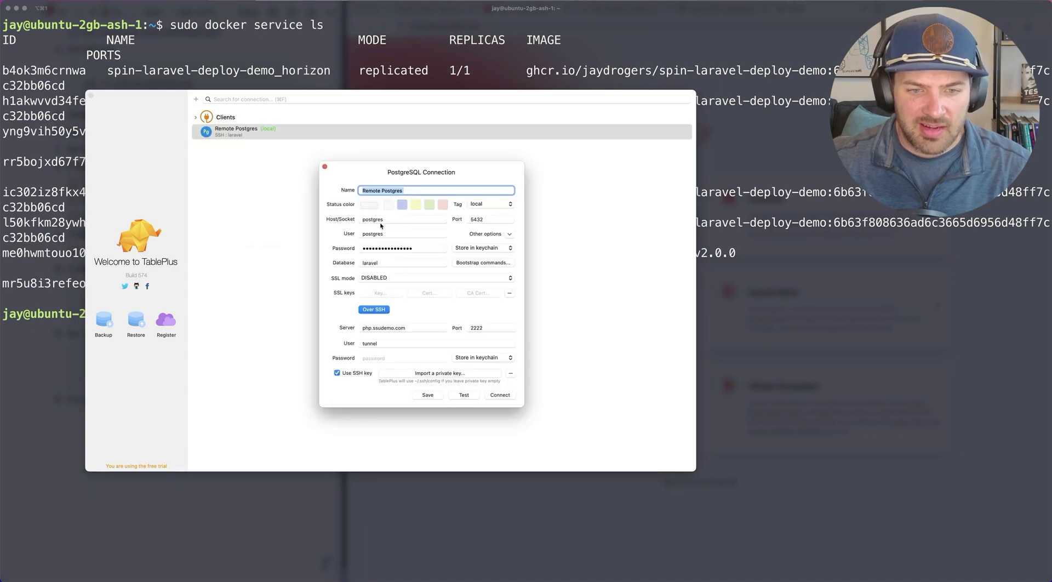
- Compare the database name, username and password in .env.production against the connection settings
{"action": "key", "text": "super+Tab"}
{"action": "key", "text": "super+Tab"}
{"action": "key", "text": "super+Tab"}
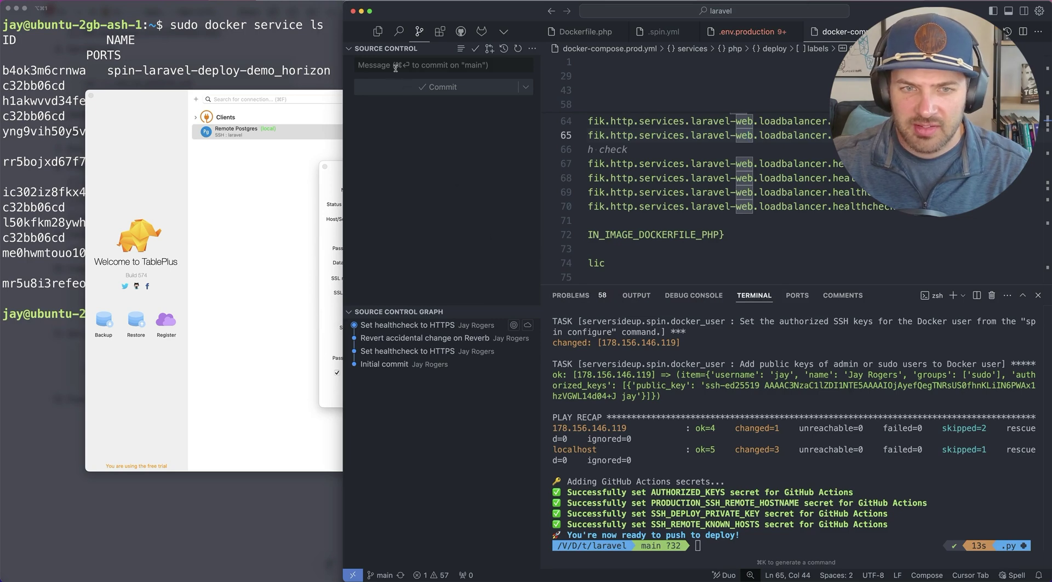
{"action": "left_click", "coordinate": [378, 31]}
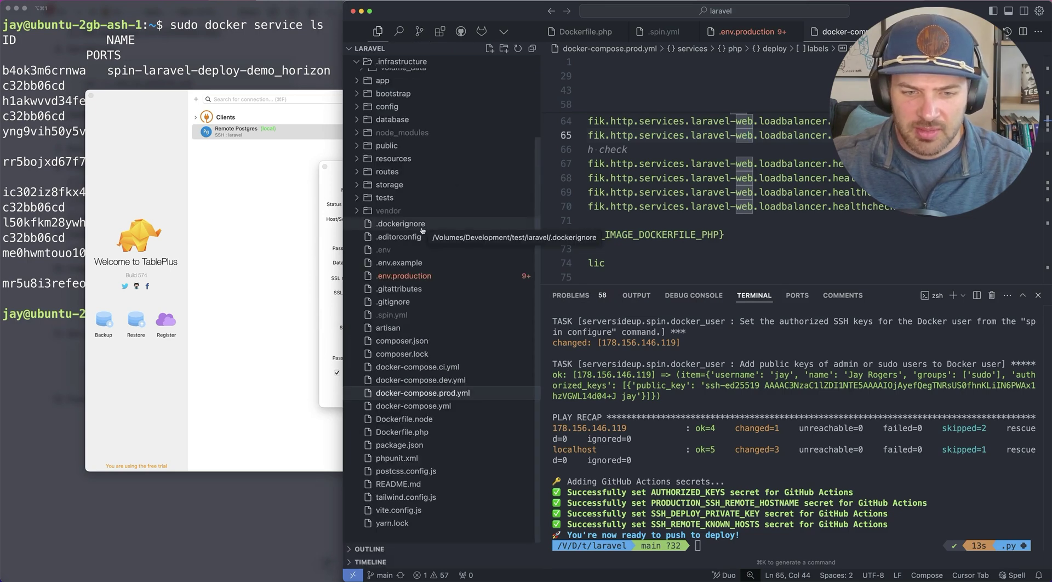
{"action": "left_click", "coordinate": [404, 276]}
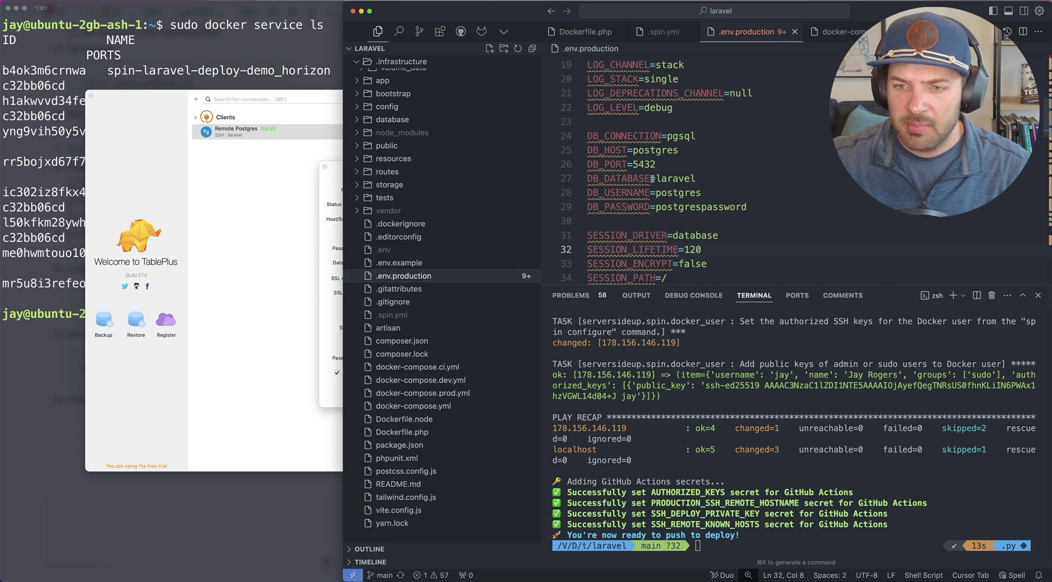
{"action": "mouse_move", "coordinate": [652, 178]}
{"action": "left_mouse_down"}
{"action": "mouse_move", "coordinate": [750, 208]}
{"action": "mouse_move", "coordinate": [656, 194]}
{"action": "left_mouse_up"}
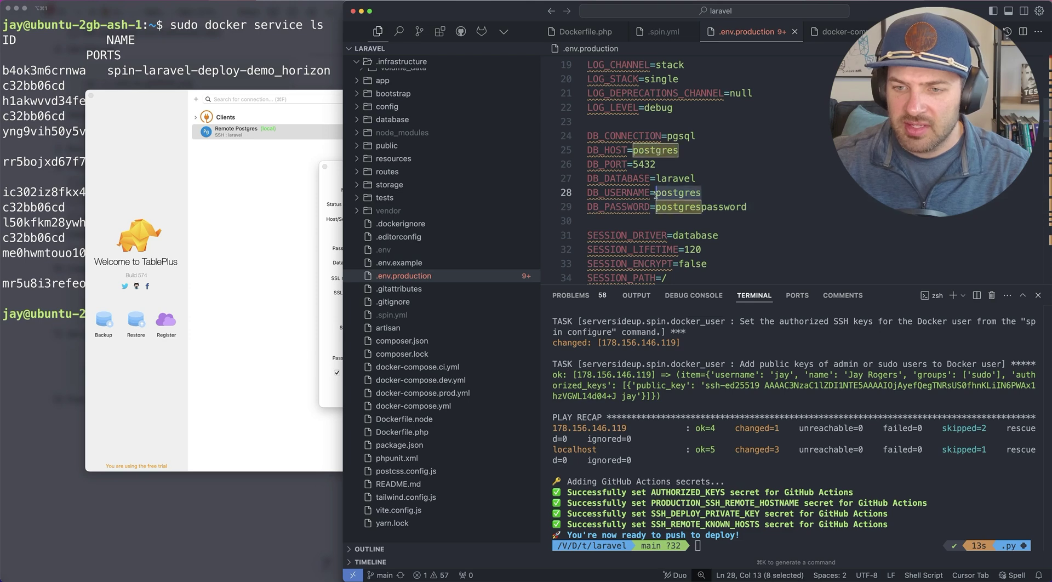
{"action": "left_click", "coordinate": [321, 196]}
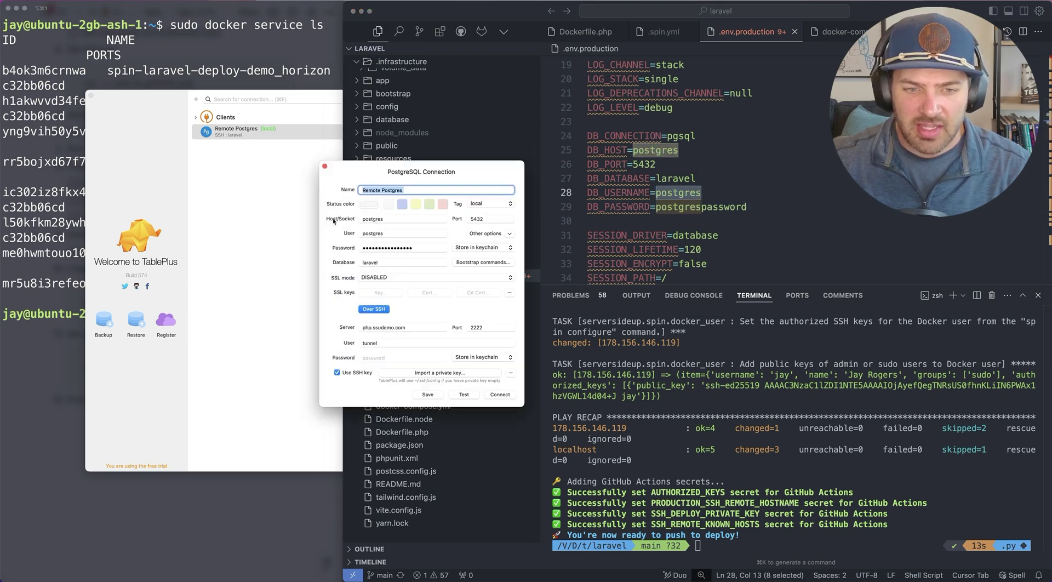
{"action": "left_click", "coordinate": [623, 178]}
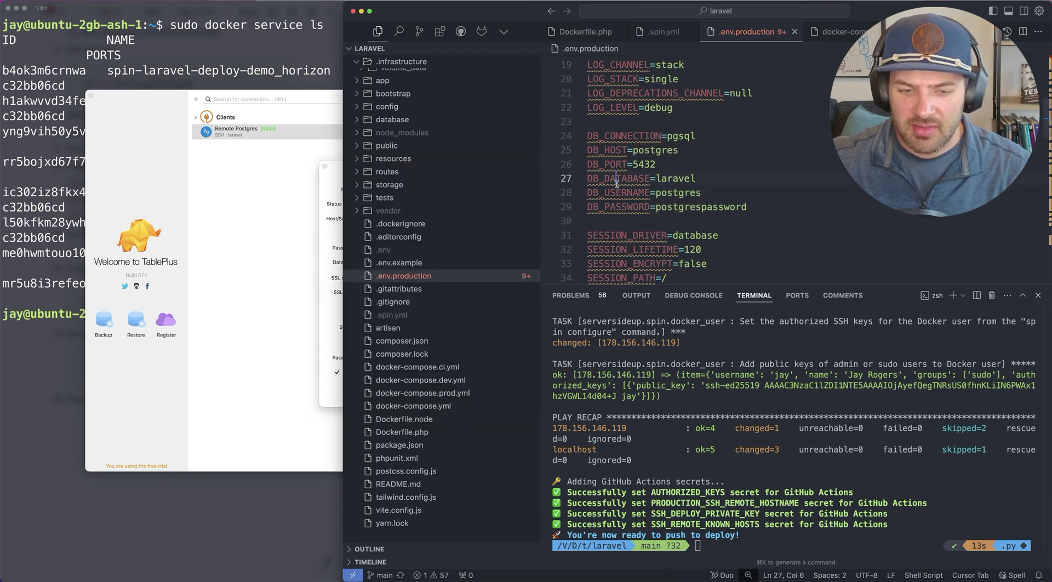
- Confirm in docker-compose.prod.yml that the database host is the postgres service
{"action": "left_click", "coordinate": [417, 393]}
{"action": "scroll", "coordinate": [630, 238], "scroll_direction": "down", "scroll_amount": 3}
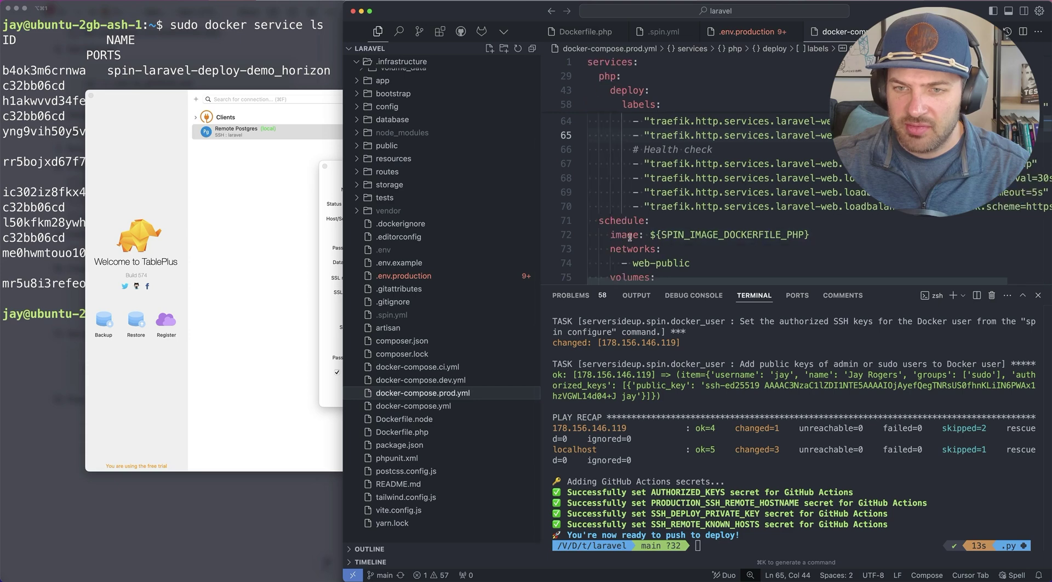
{"action": "scroll", "coordinate": [630, 238], "scroll_direction": "down", "scroll_amount": 5}
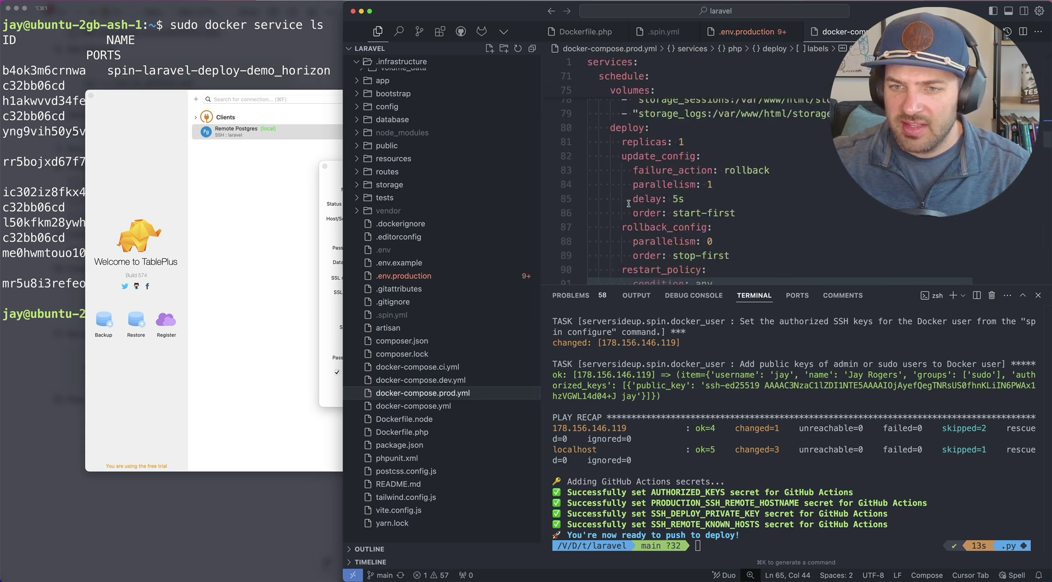
{"action": "scroll", "coordinate": [629, 204], "scroll_direction": "down", "scroll_amount": 5}
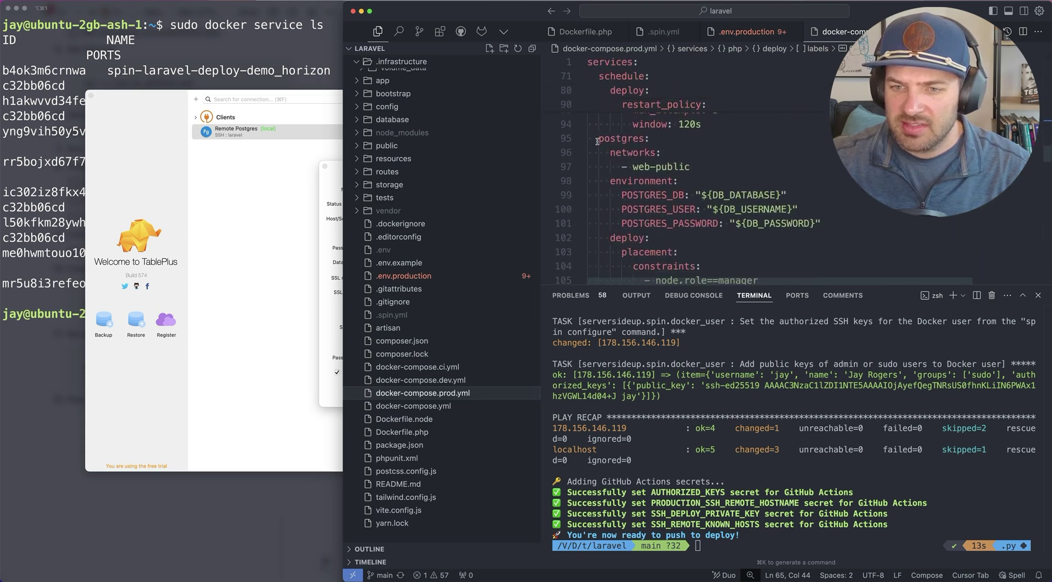
{"action": "double_click", "coordinate": [599, 140]}
{"action": "left_click", "coordinate": [327, 239]}
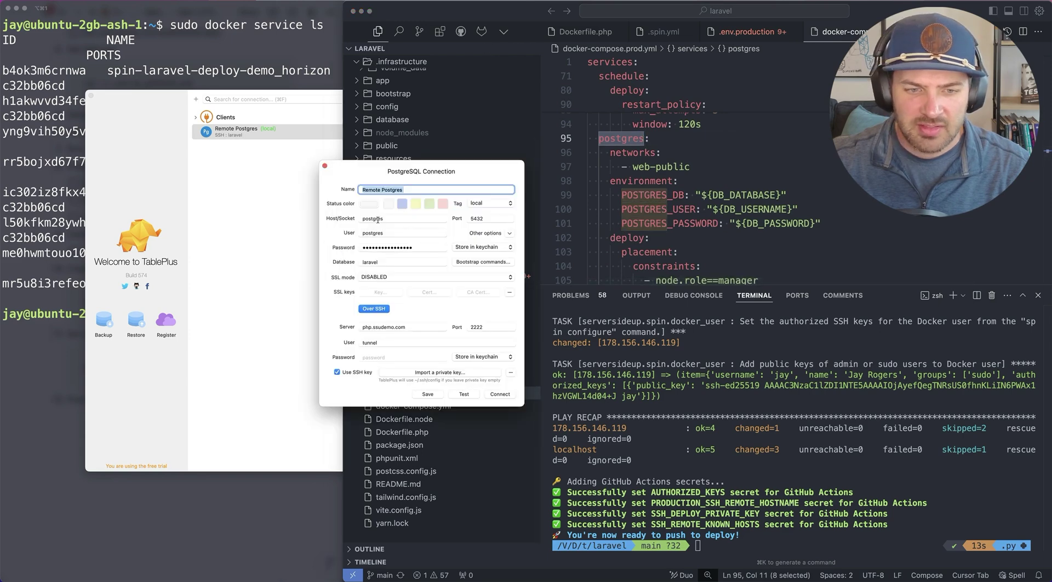
{"action": "left_click", "coordinate": [377, 220]}
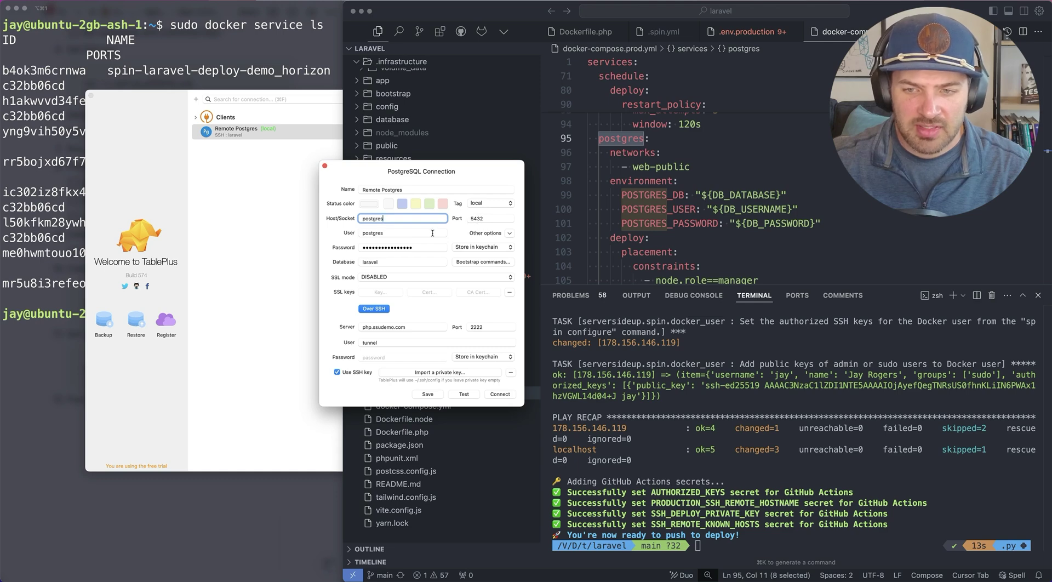
- Copy DB_PASSWORD from .env.production and paste it into the connection's Password field
{"action": "left_click", "coordinate": [722, 32]}
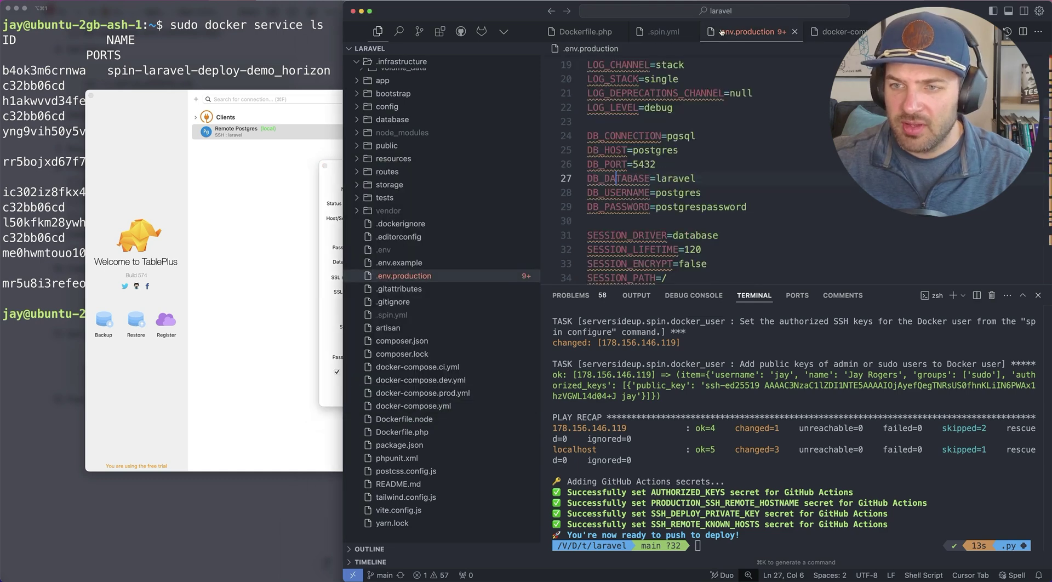
{"action": "left_click_drag", "start_coordinate": [656, 195], "coordinate": [663, 195]}
{"action": "double_click", "coordinate": [663, 194]}
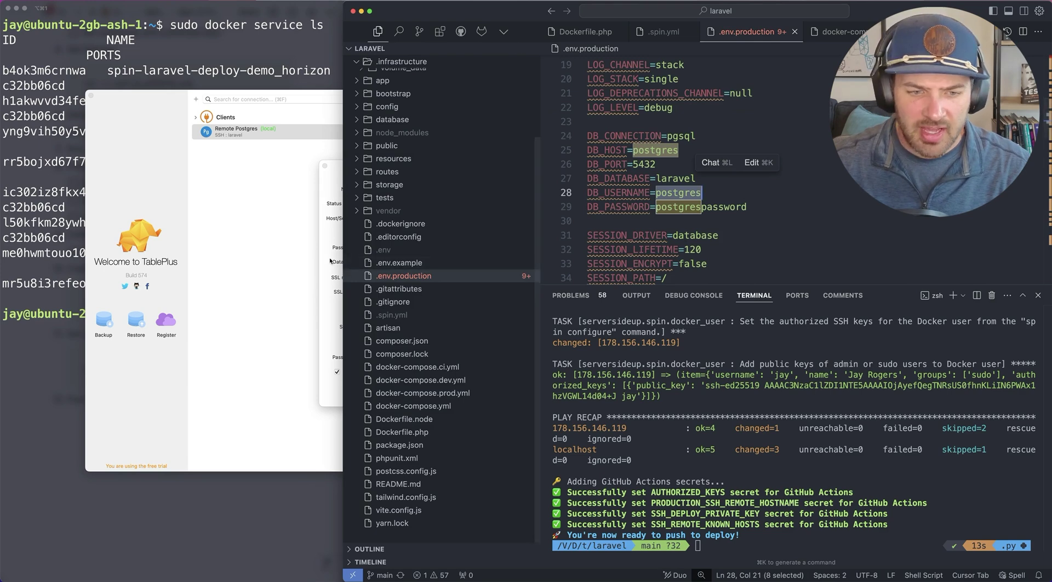
{"action": "left_click", "coordinate": [401, 248]}
{"action": "double_click", "coordinate": [701, 207]}
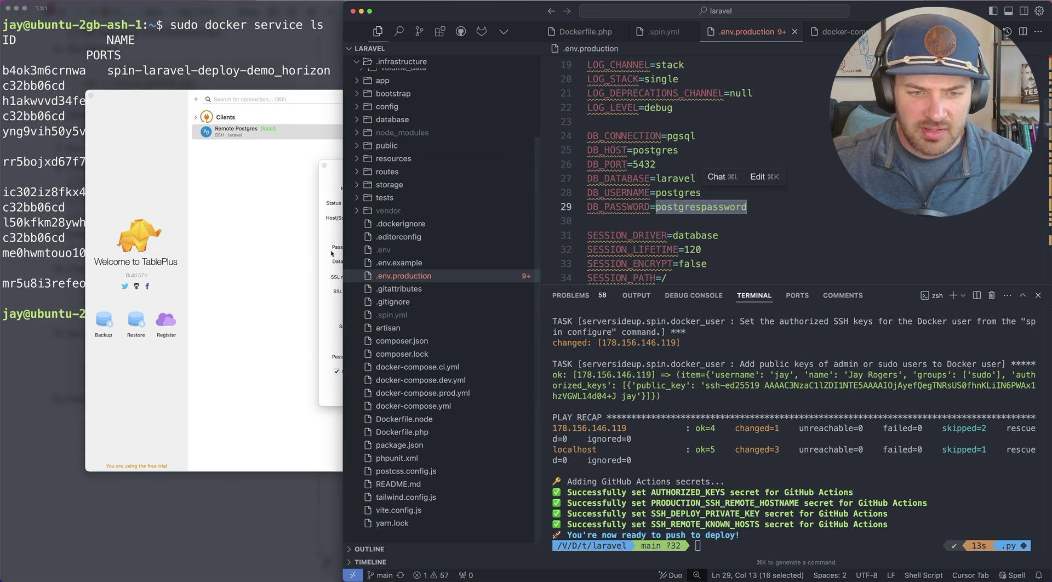
{"action": "left_click", "coordinate": [403, 247]}
{"action": "key", "text": "super+v"}
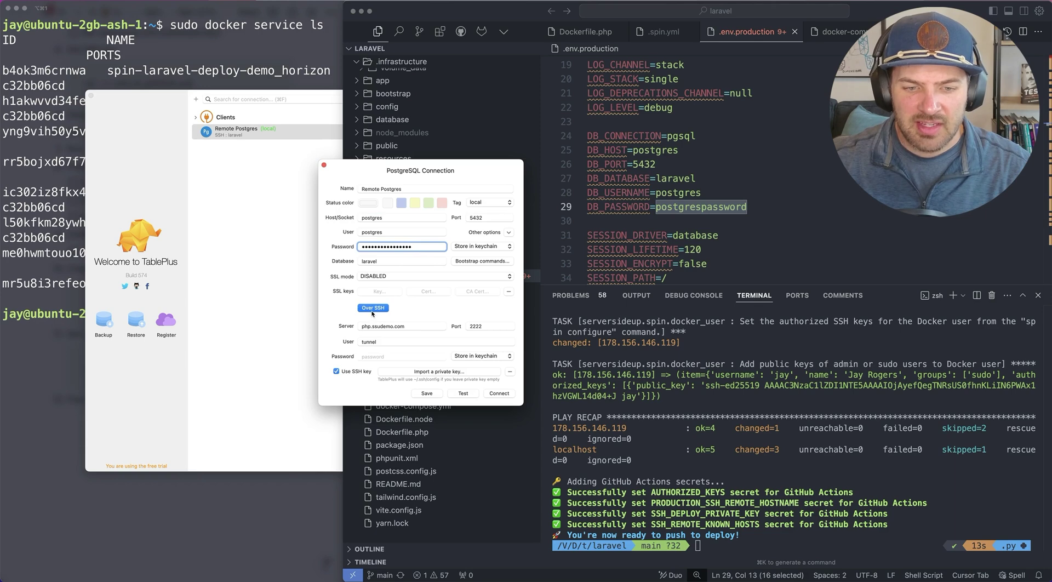
{"action": "key", "text": "super+Tab"}
{"action": "key", "text": "super+Tab"}
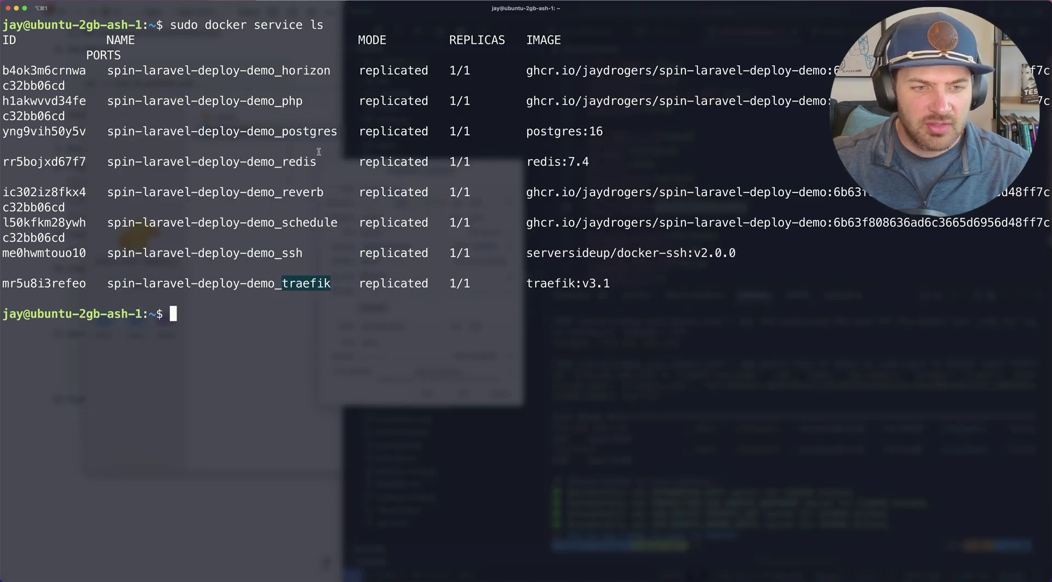
- Verify the SSH fields php.ssudemo.com, port 2222, user tunnel, then connect to Remote Postgres
{"action": "left_click_drag", "start_coordinate": [302, 255], "coordinate": [107, 255]}
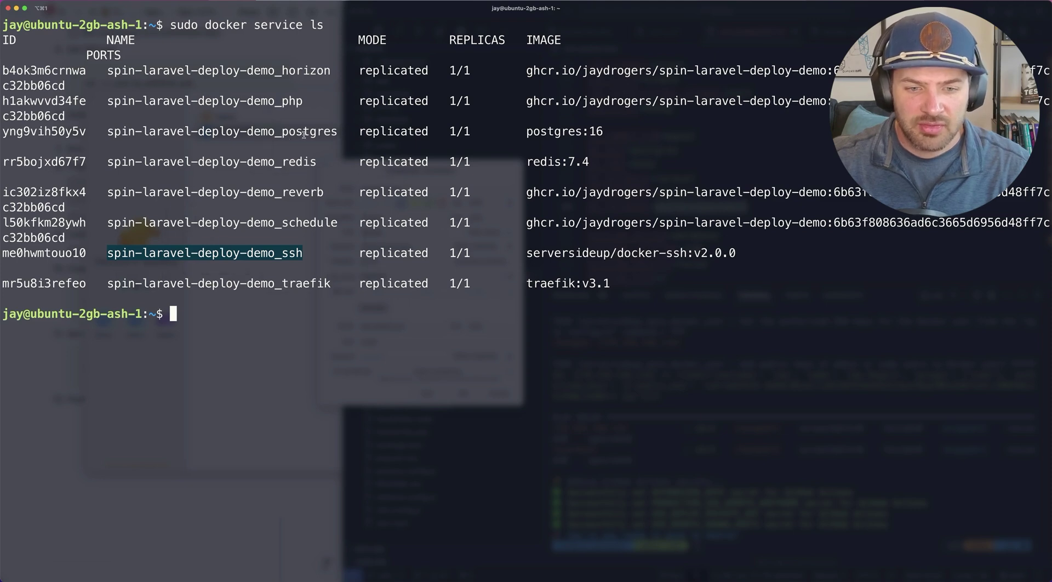
{"action": "key", "text": "super+Tab"}
{"action": "left_click_drag", "start_coordinate": [362, 327], "coordinate": [407, 327]}
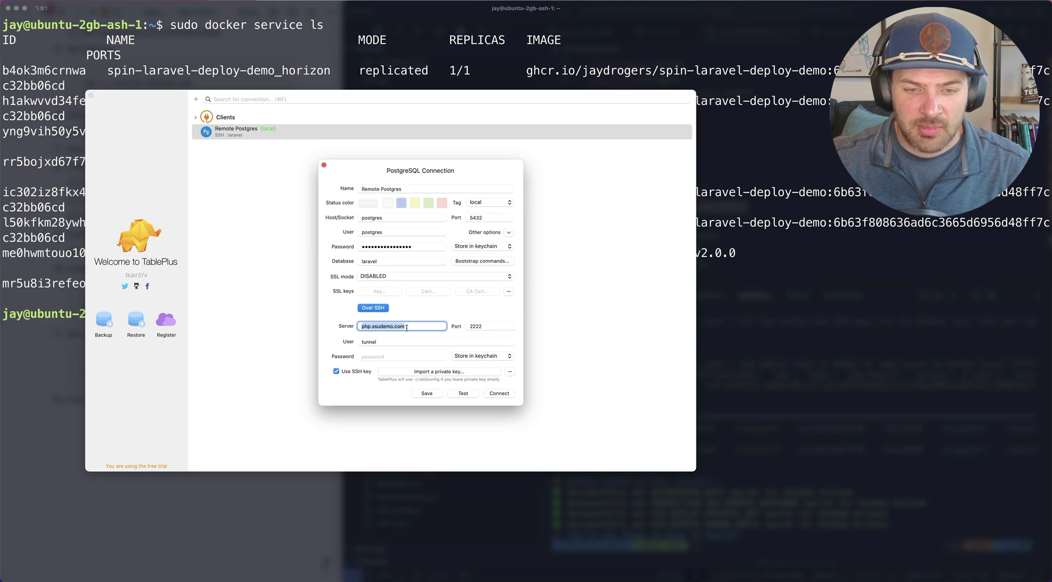
{"action": "key", "text": "Tab"}
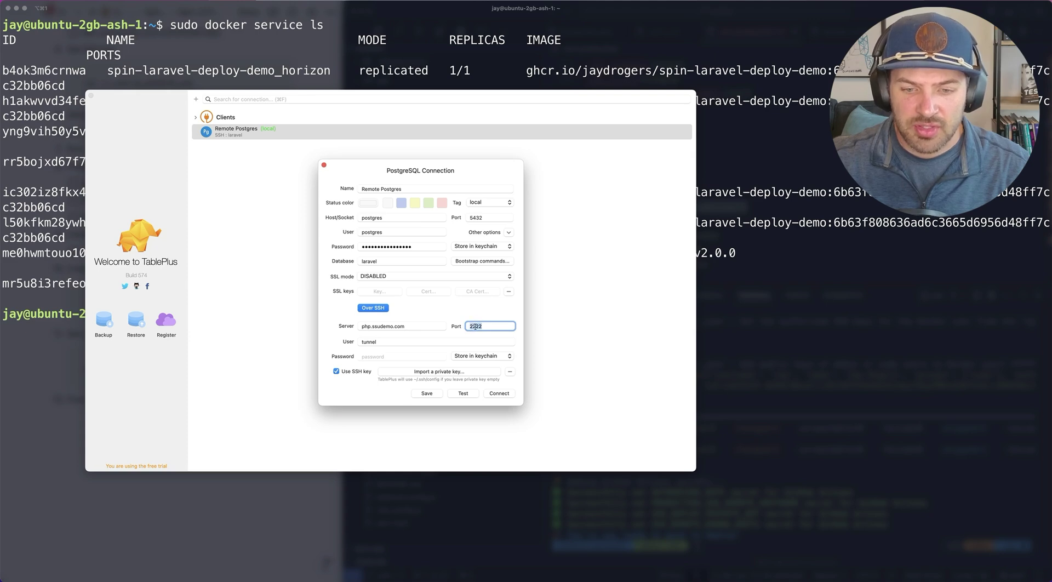
{"action": "key", "text": "Tab"}
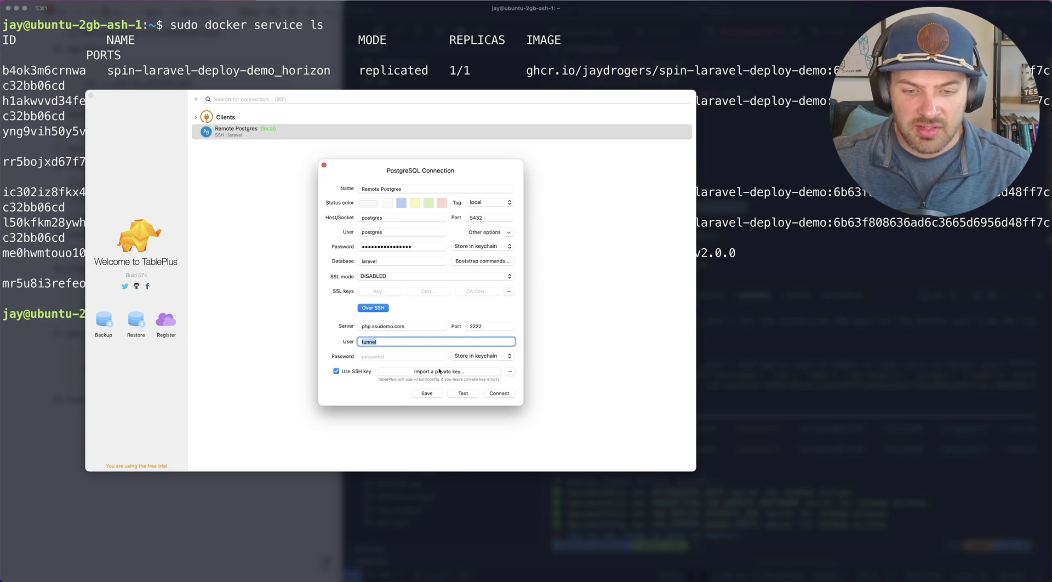
{"action": "left_click", "coordinate": [500, 394]}
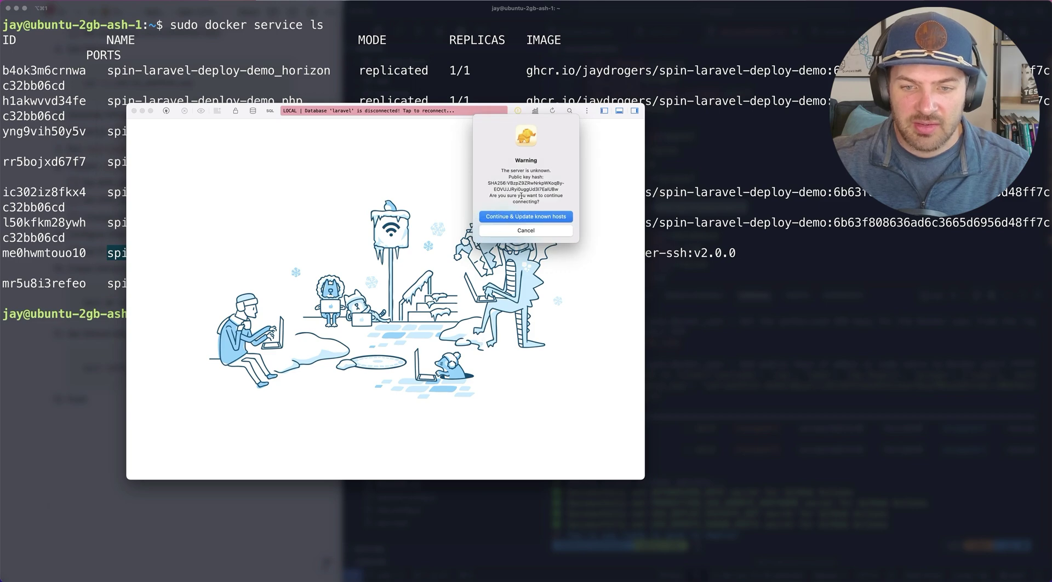
- Accept the server's host key, then view cache, cache_locks, failed_jobs, job_batches, jobs and migrations tables
{"action": "left_click", "coordinate": [519, 216]}
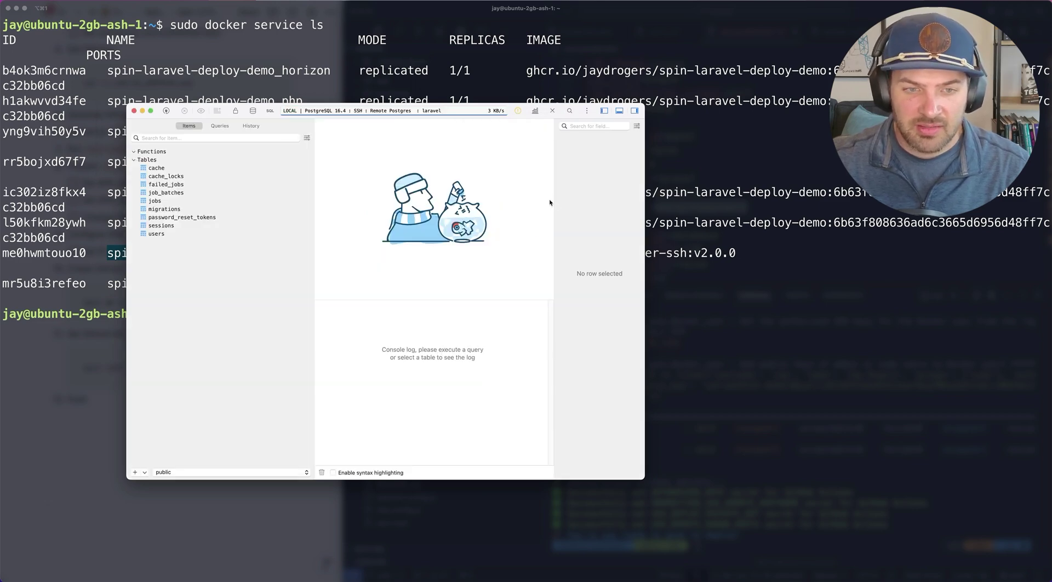
{"action": "left_click", "coordinate": [195, 168]}
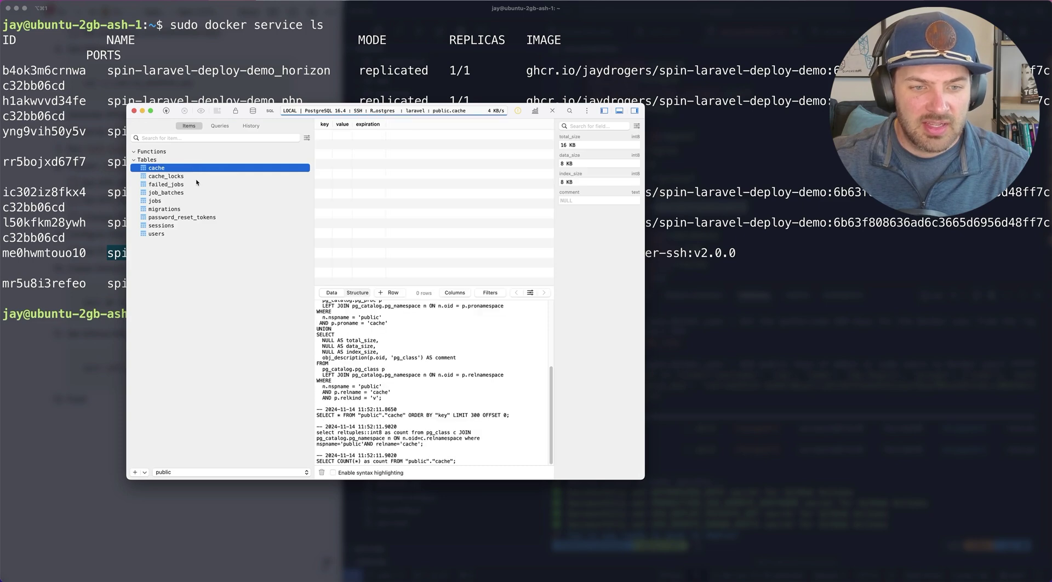
{"action": "left_click", "coordinate": [195, 176]}
{"action": "left_click", "coordinate": [195, 185]}
{"action": "left_click", "coordinate": [195, 193]}
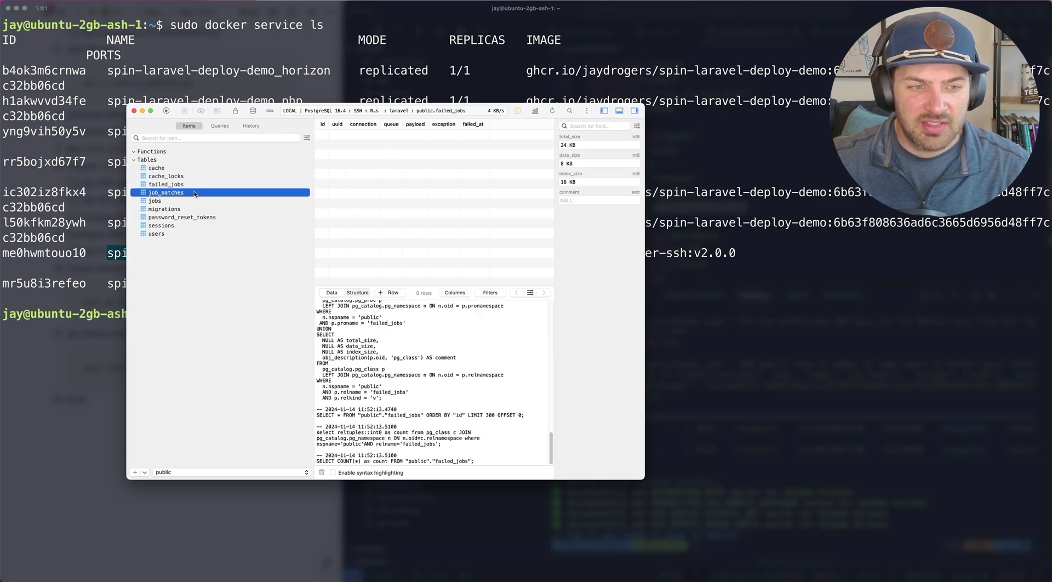
{"action": "left_click", "coordinate": [195, 201]}
{"action": "left_click", "coordinate": [194, 209]}
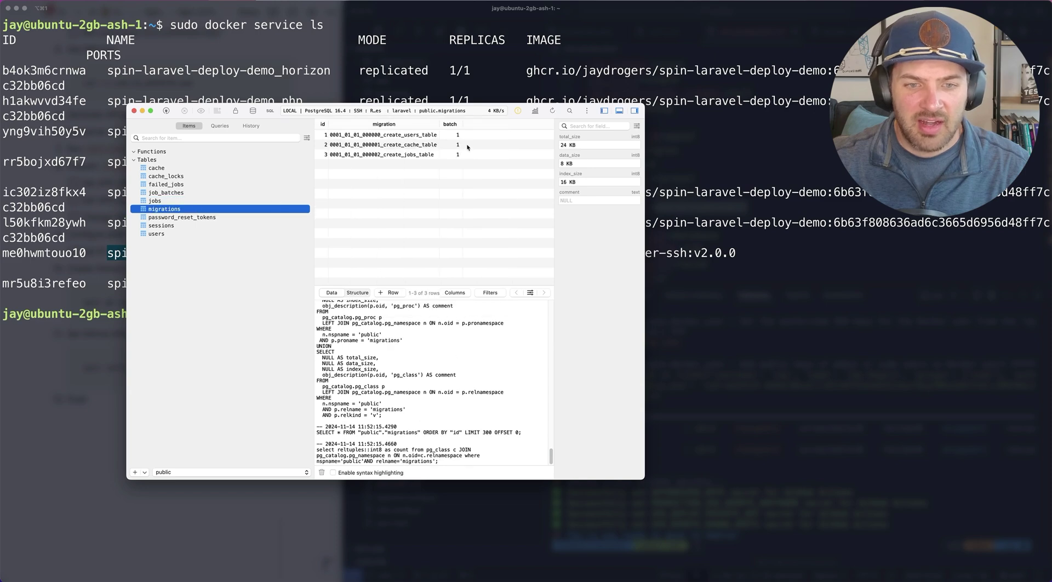